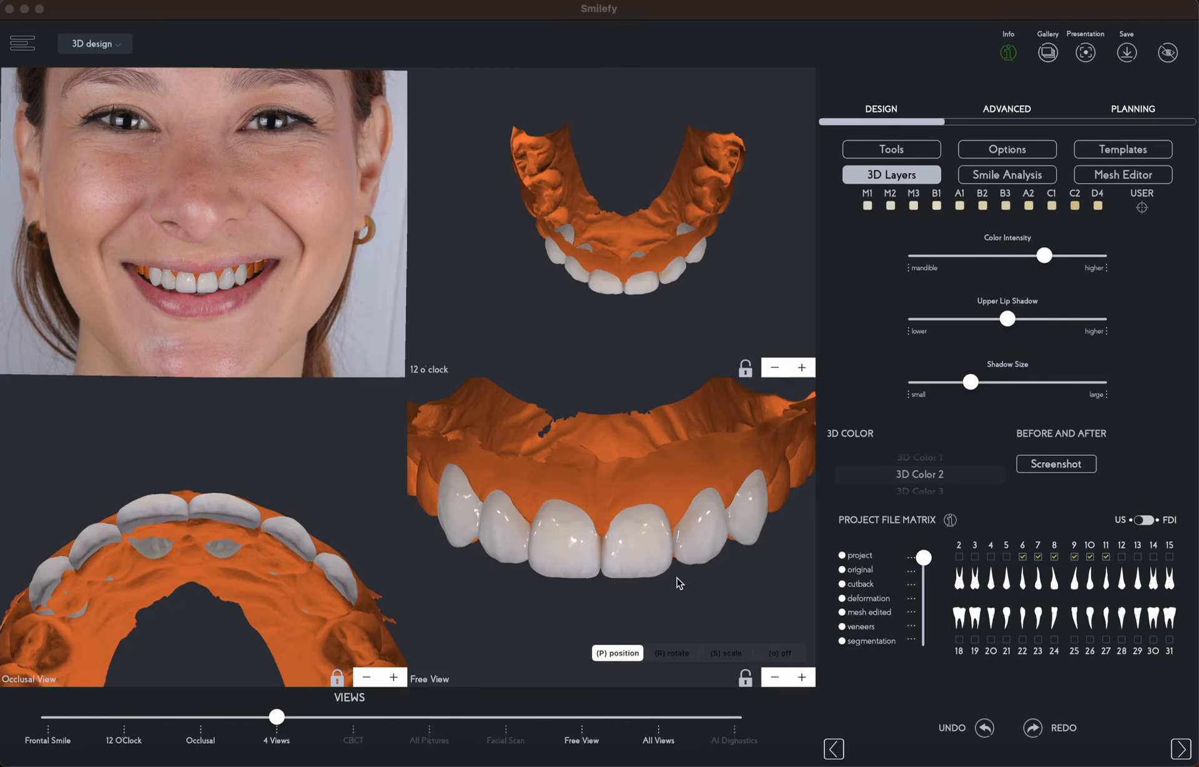
Make the maxilla scan and the Maxilla Design fully transparent and the Post OP maxilla scan fully visible
scroll(910, 246, "up", 5)
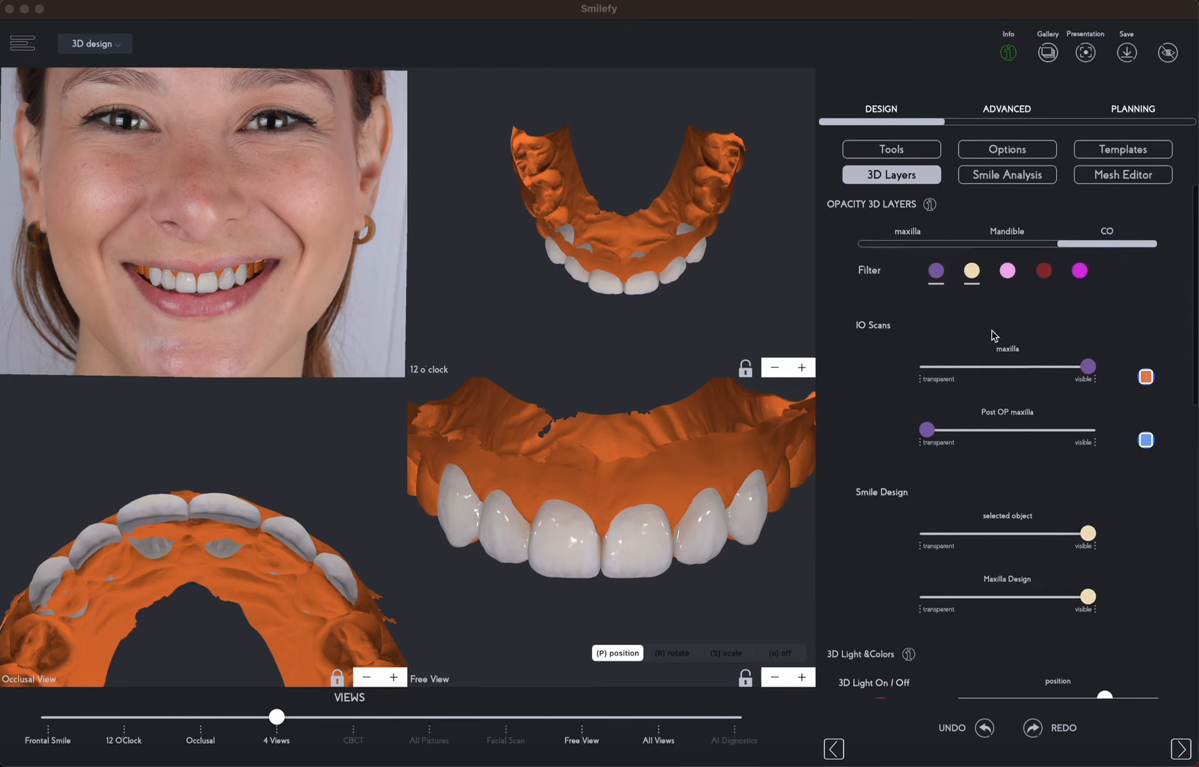
left_click_drag(1088, 368, 917, 378)
left_click_drag(926, 430, 1090, 431)
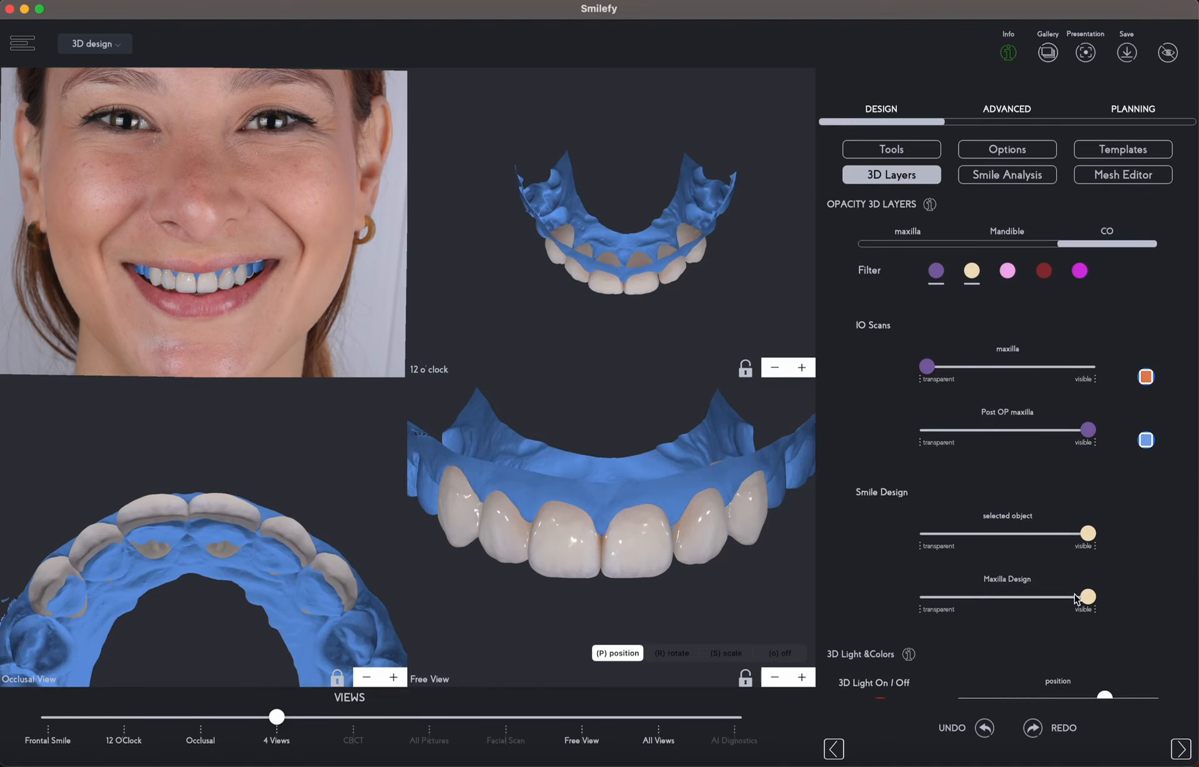
left_click_drag(1088, 596, 908, 609)
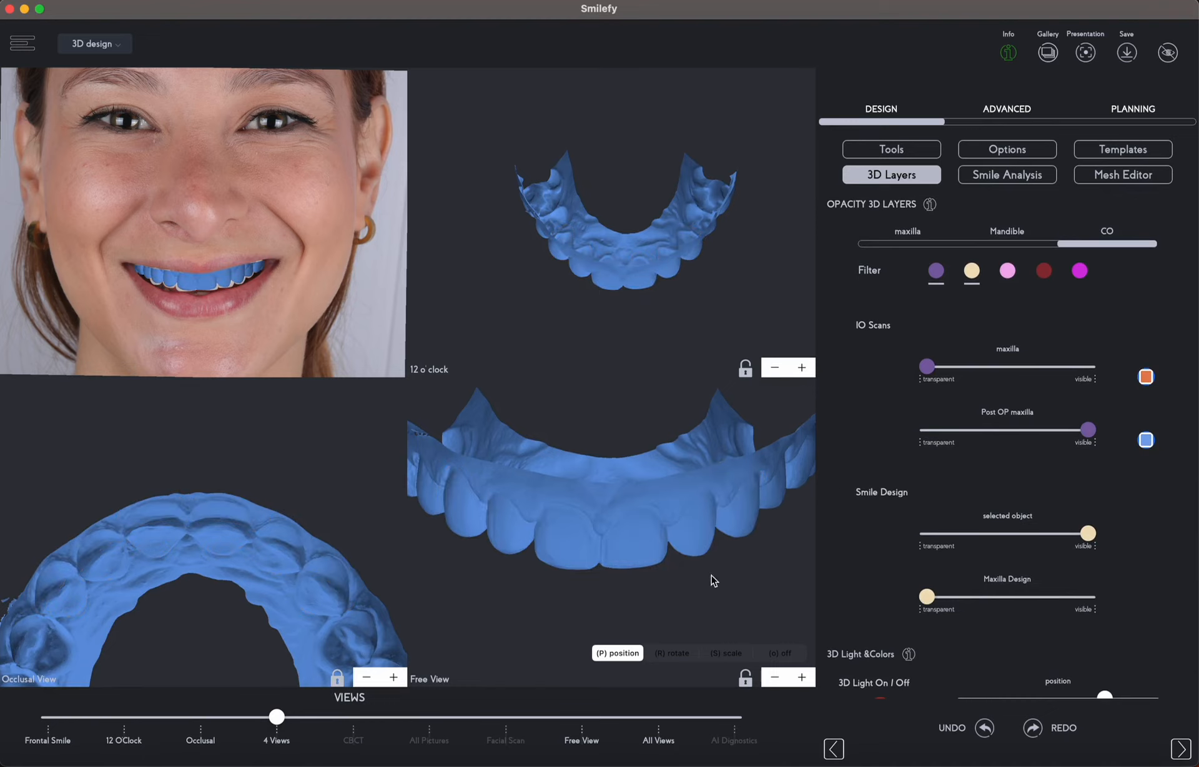
left_click_drag(714, 580, 716, 568)
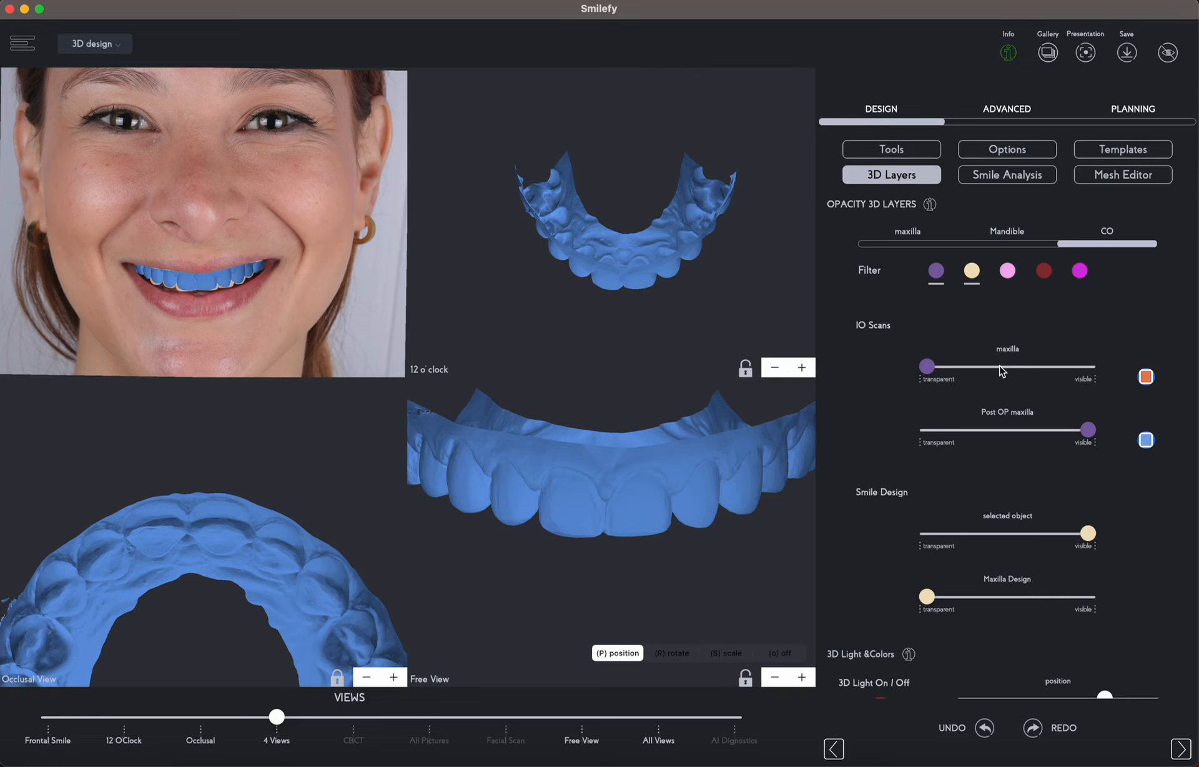
left_click_drag(1000, 367, 926, 368)
Change the colour of the Post OP maxilla scan to a light pink
left_click(1145, 440)
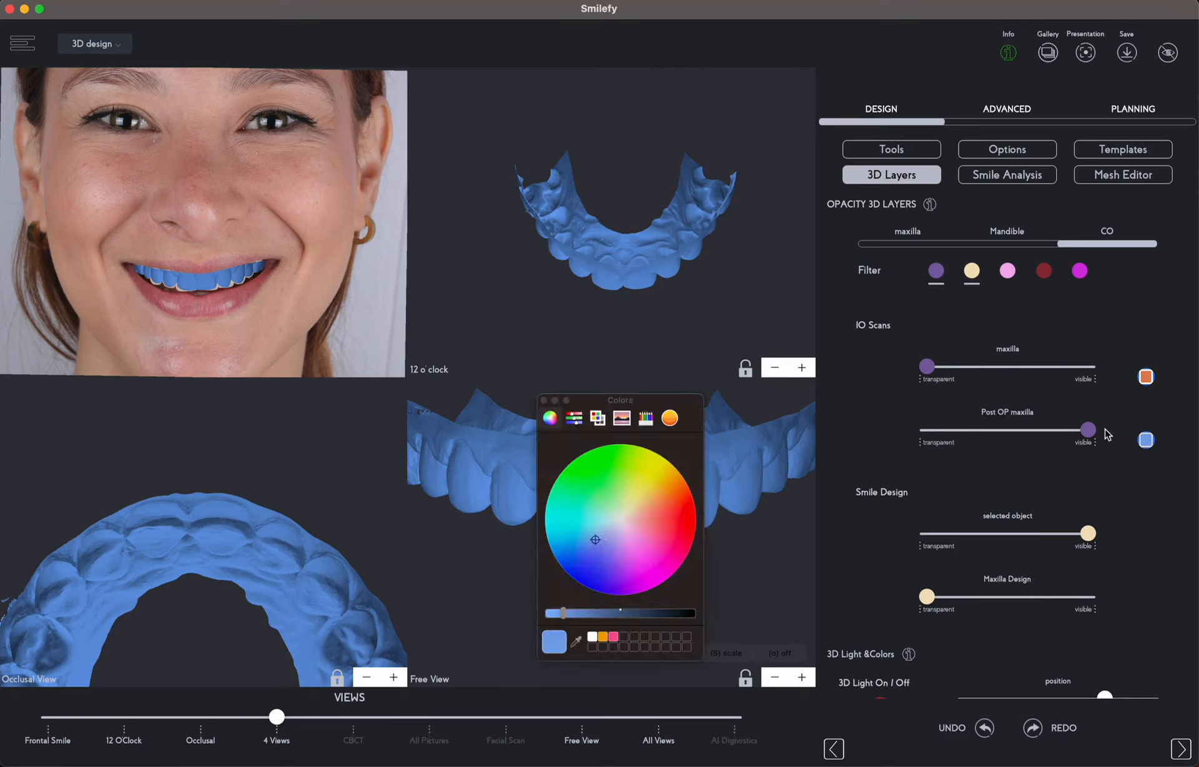
left_click(603, 636)
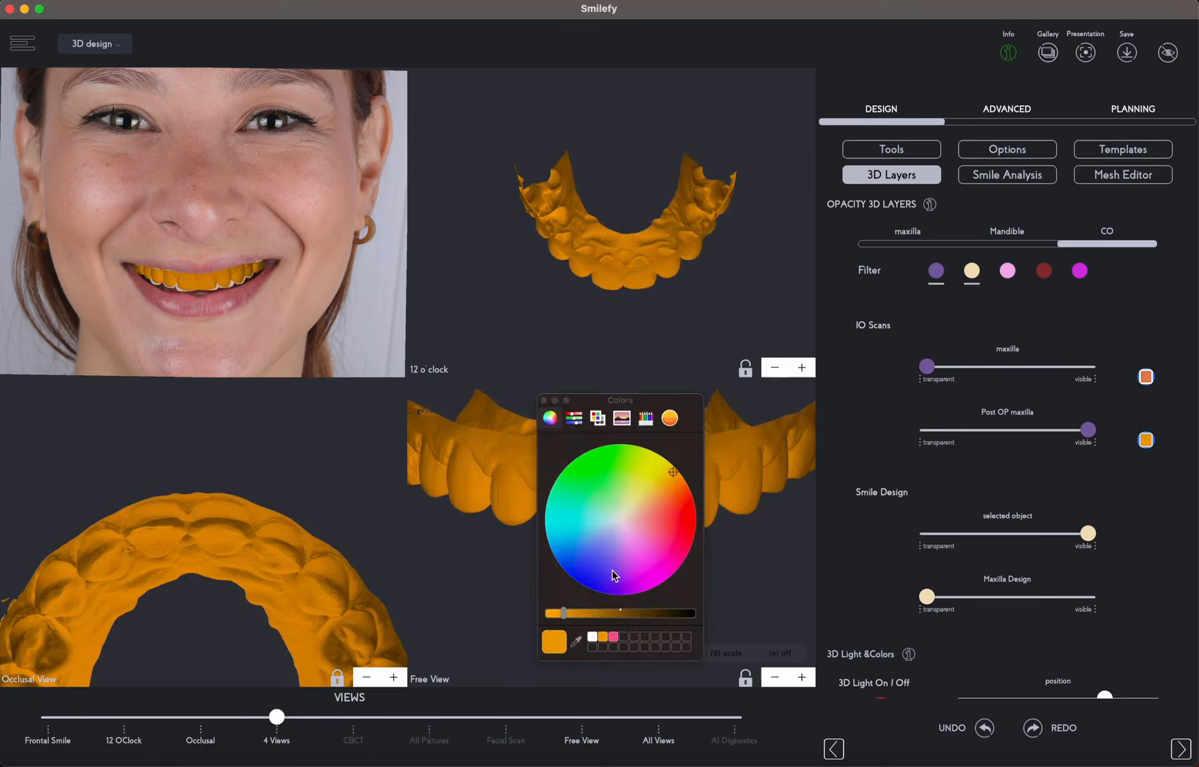
left_click_drag(671, 479, 626, 512)
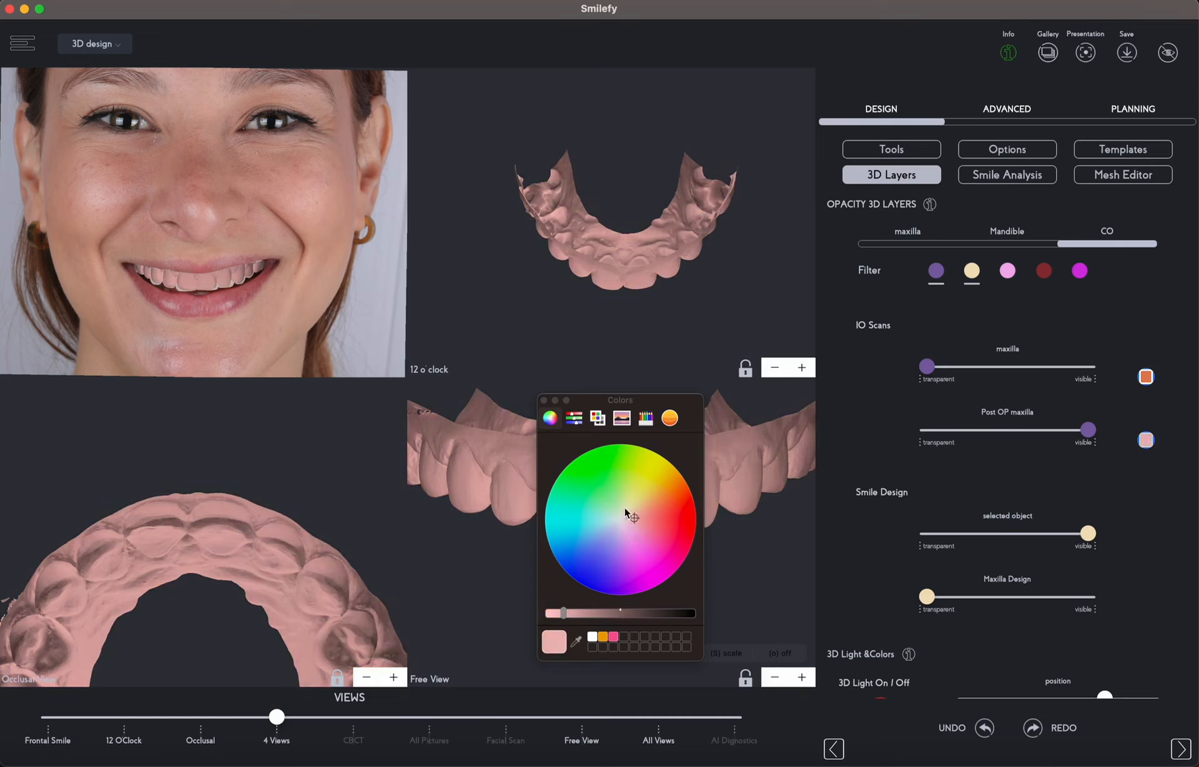
left_click(543, 400)
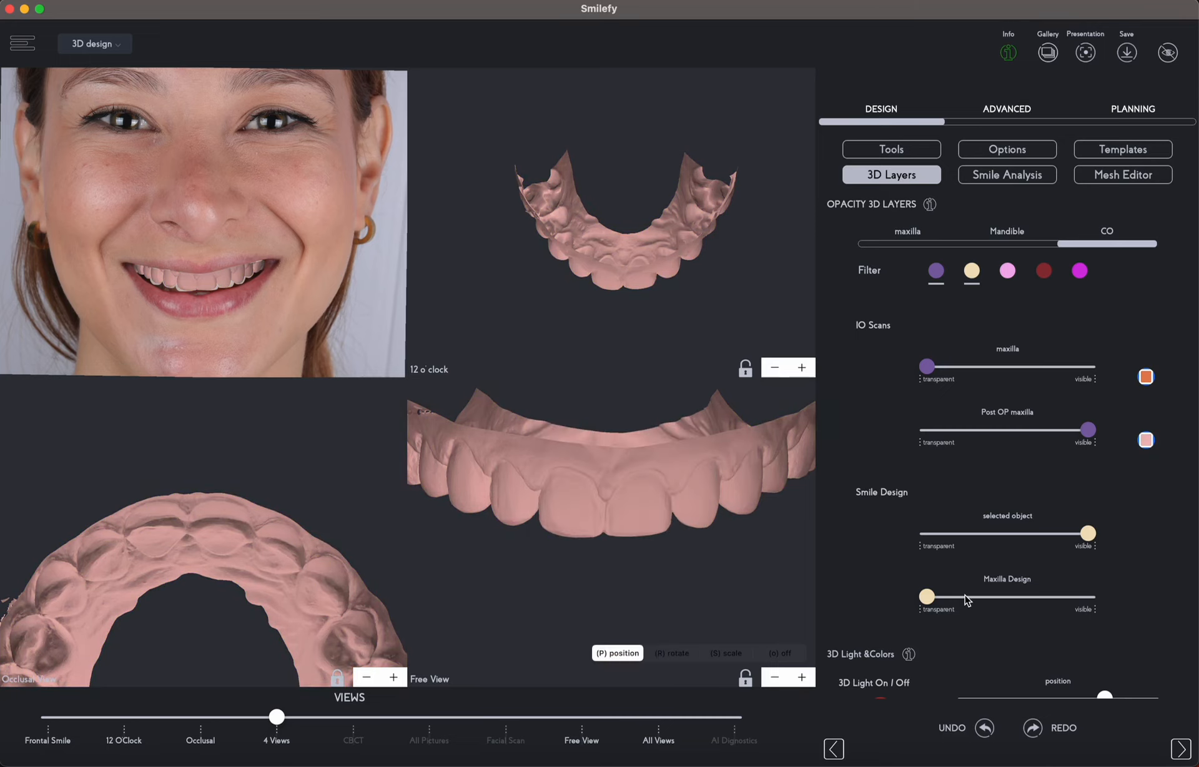
Make the Maxilla Design fully visible again and toggle the 3D light setting
left_click_drag(967, 600, 1099, 599)
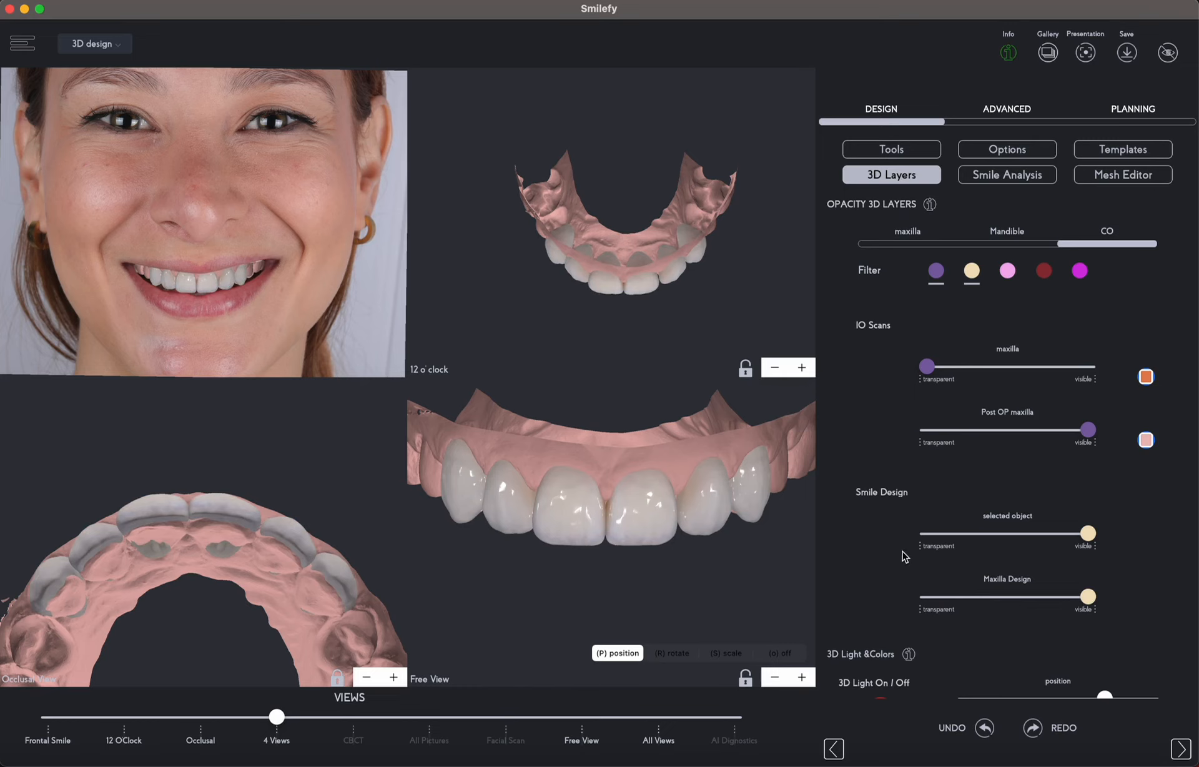
scroll(903, 555, "down", 5)
left_click(880, 504)
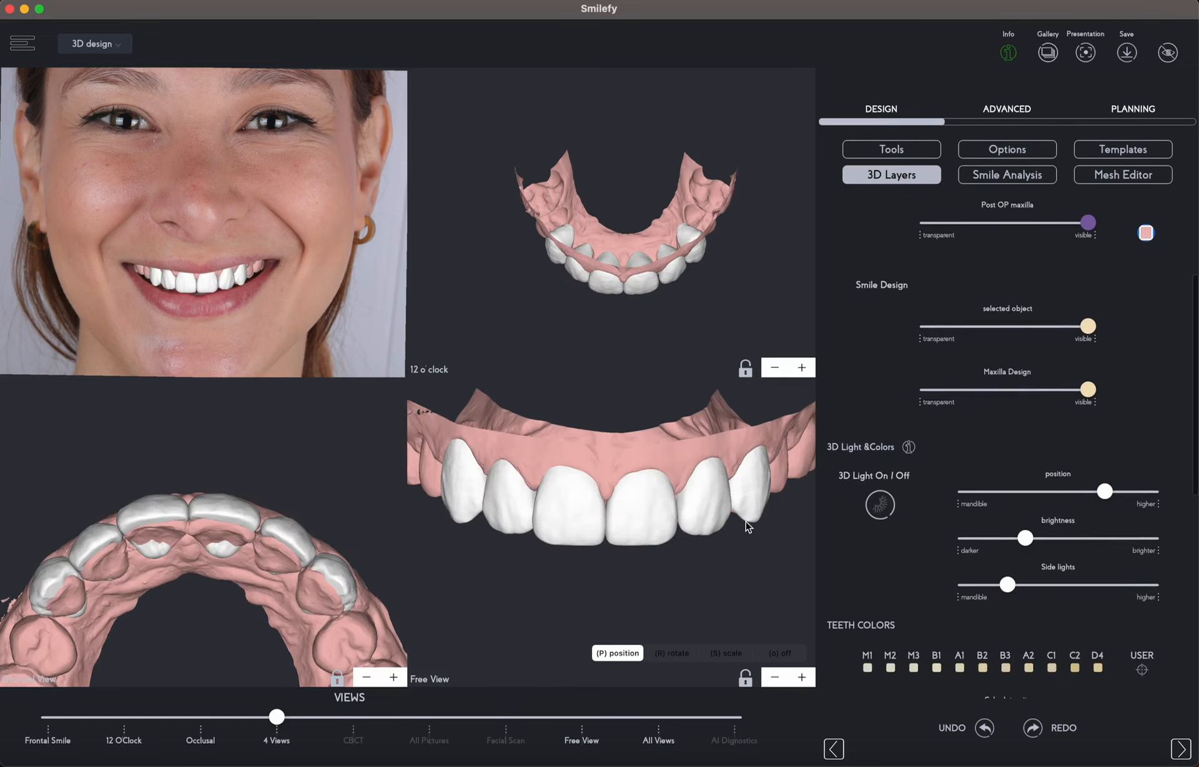
Limit the dental chart selection to the upper central incisors, teeth 8 and 9, and apply it
left_click(892, 148)
left_click(1112, 261)
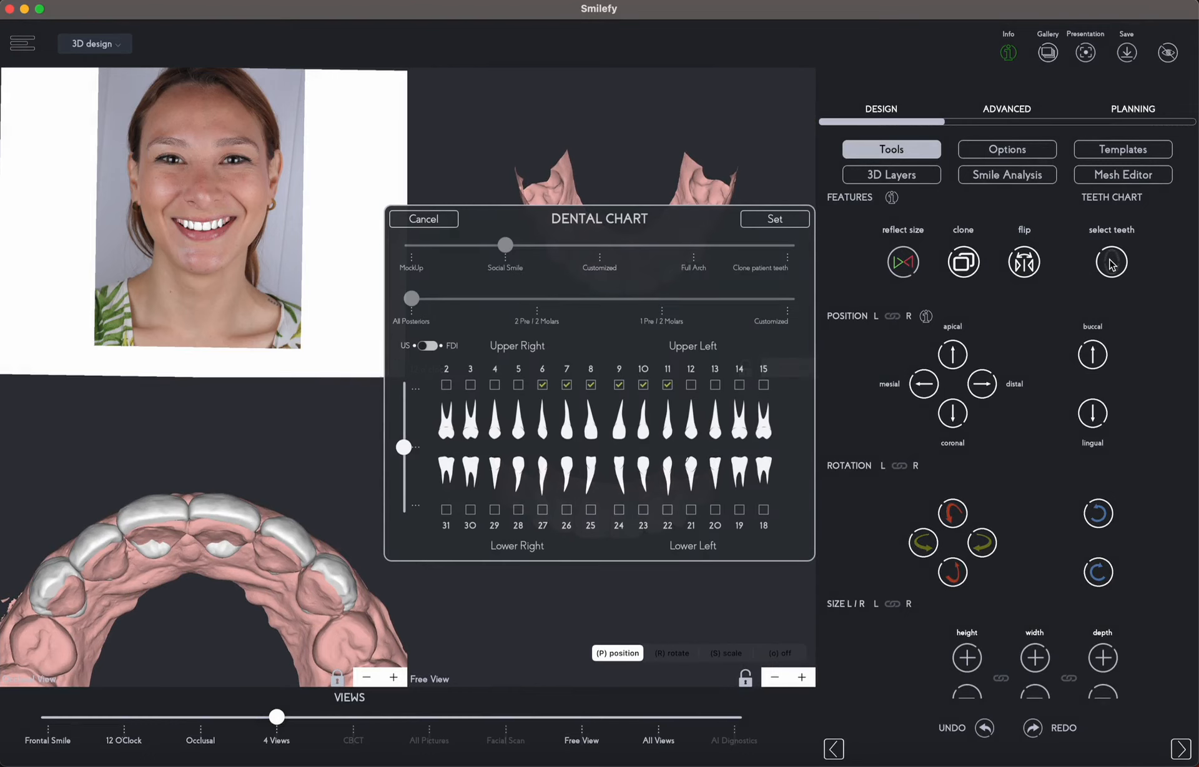
left_click(543, 385)
left_click(567, 386)
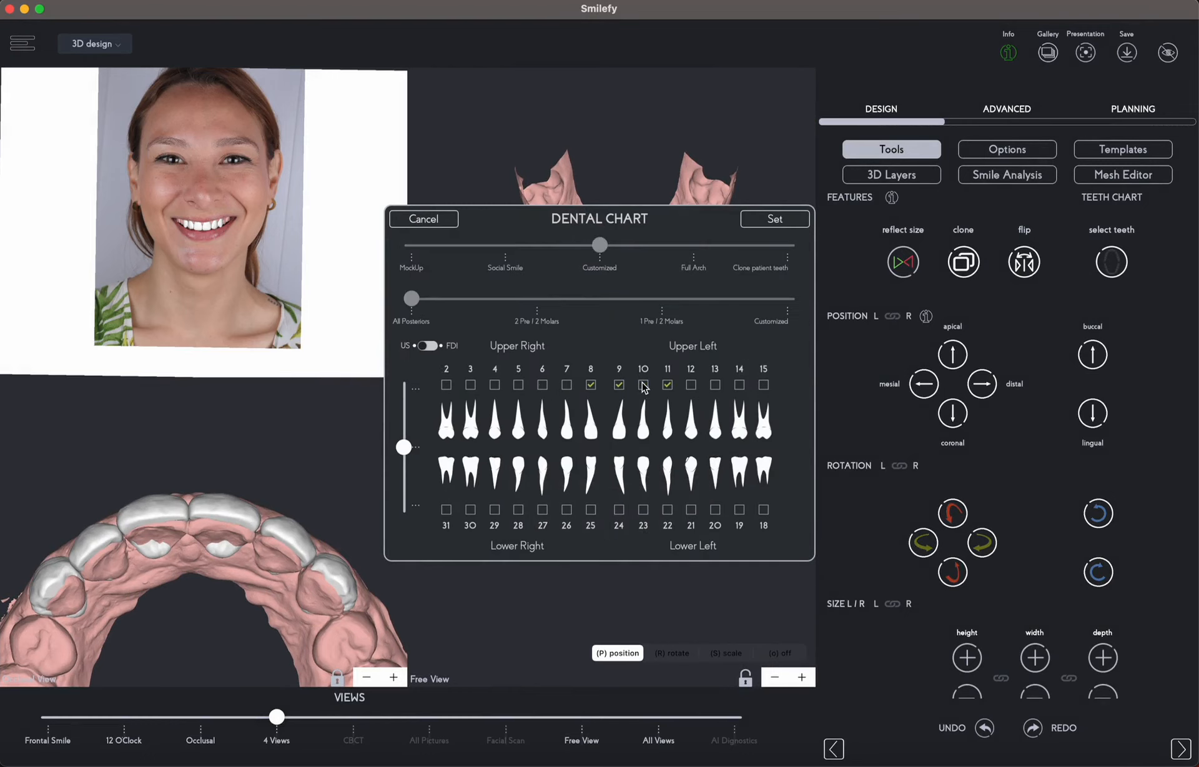
left_click(668, 385)
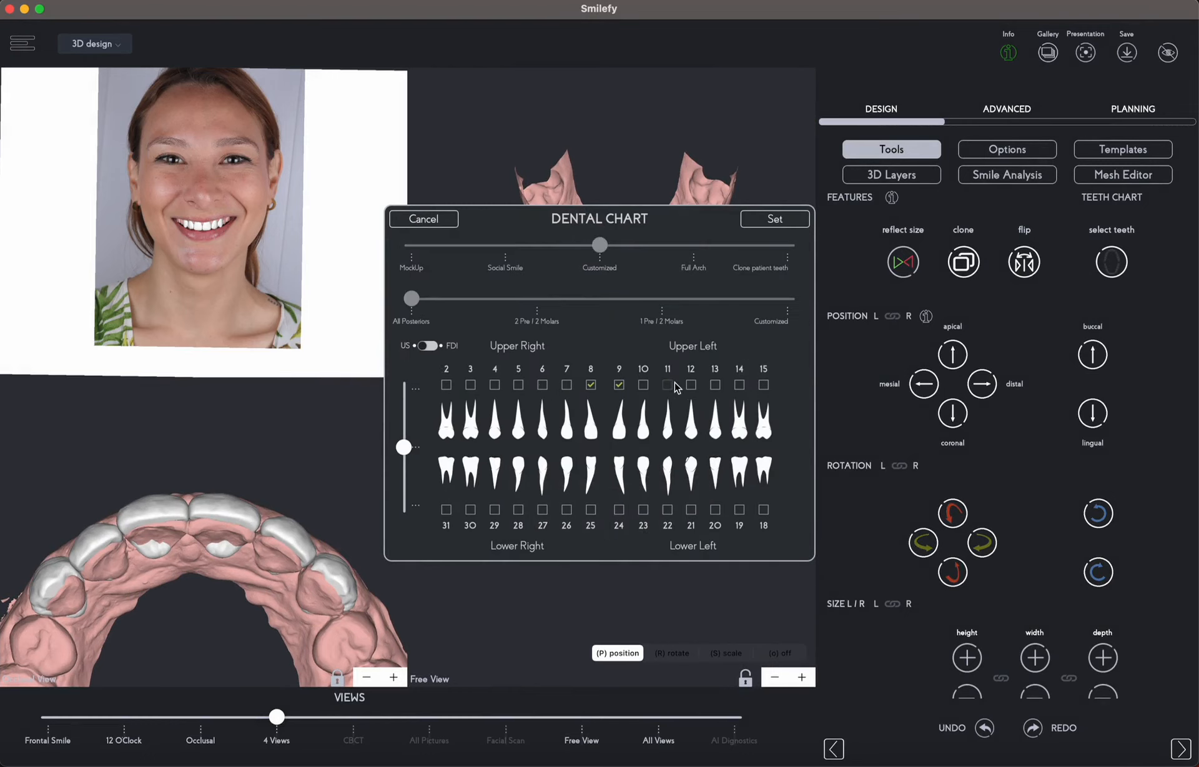
left_click(779, 219)
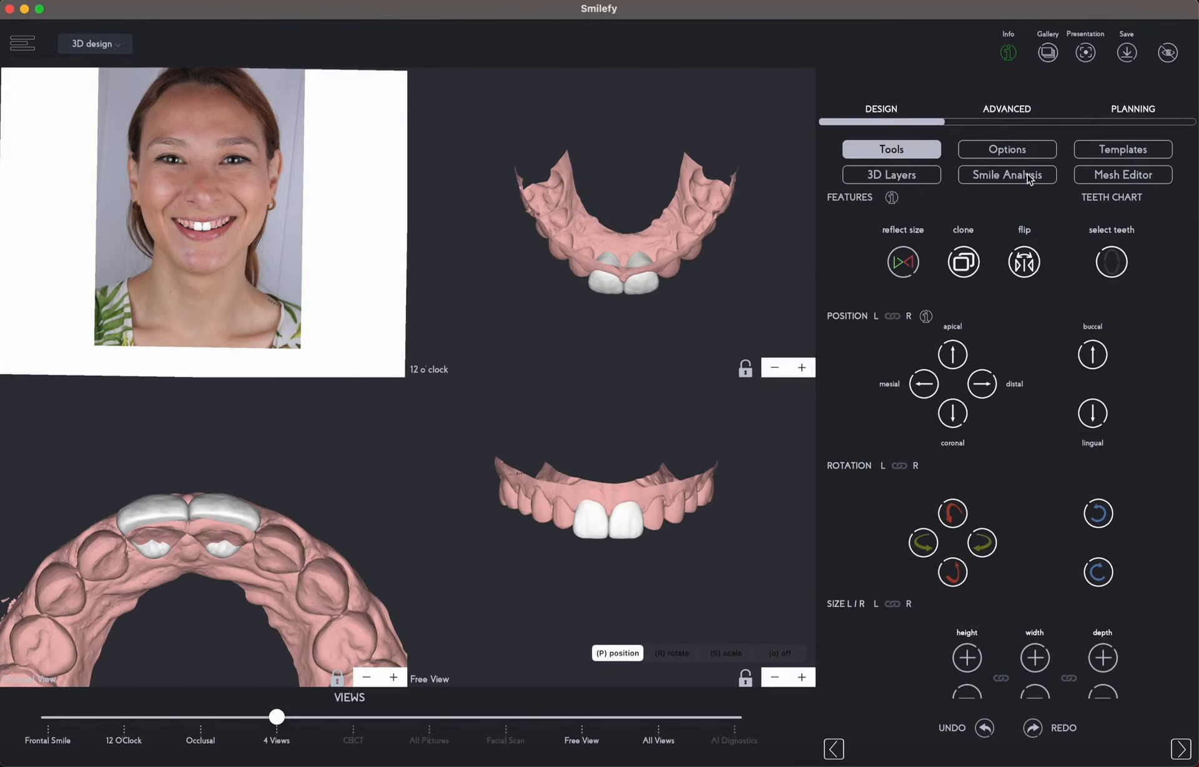
Show the Ideal Design angulations and reflect the angle between the two central incisors using tooth 8
left_click(1030, 179)
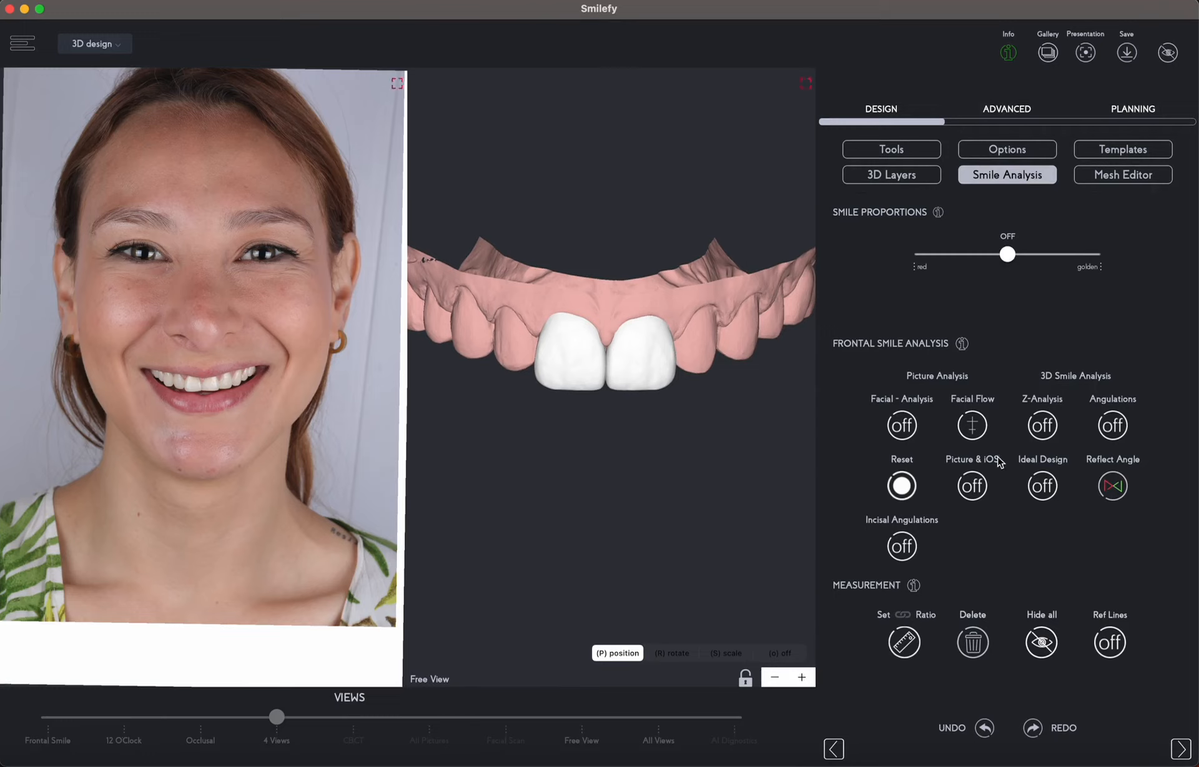
left_click(1042, 488)
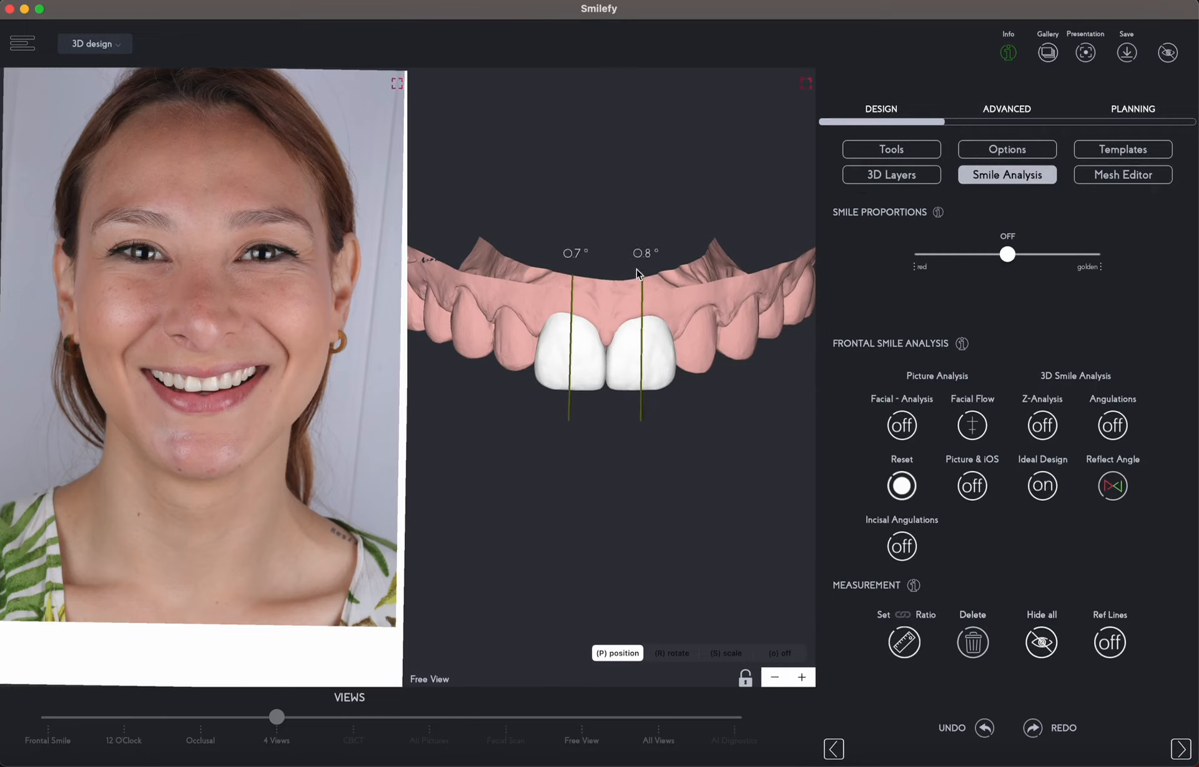
left_click(590, 366)
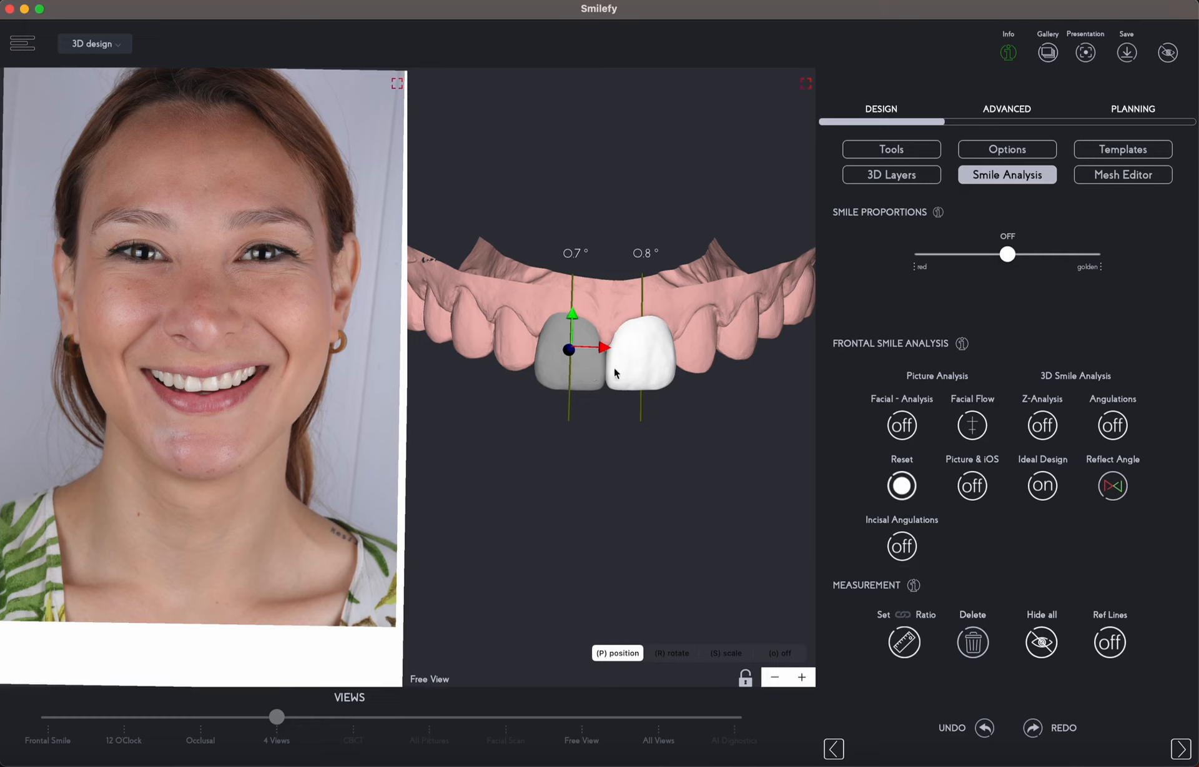
left_click(1120, 486)
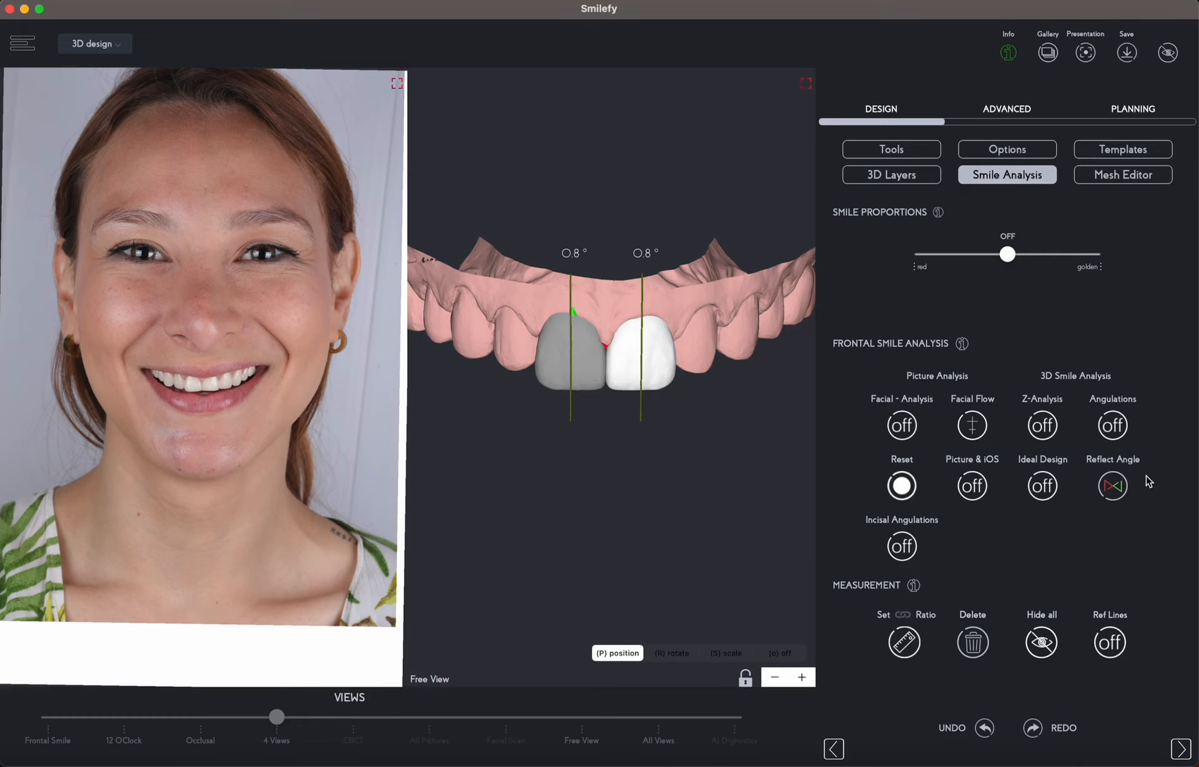
left_click(736, 394)
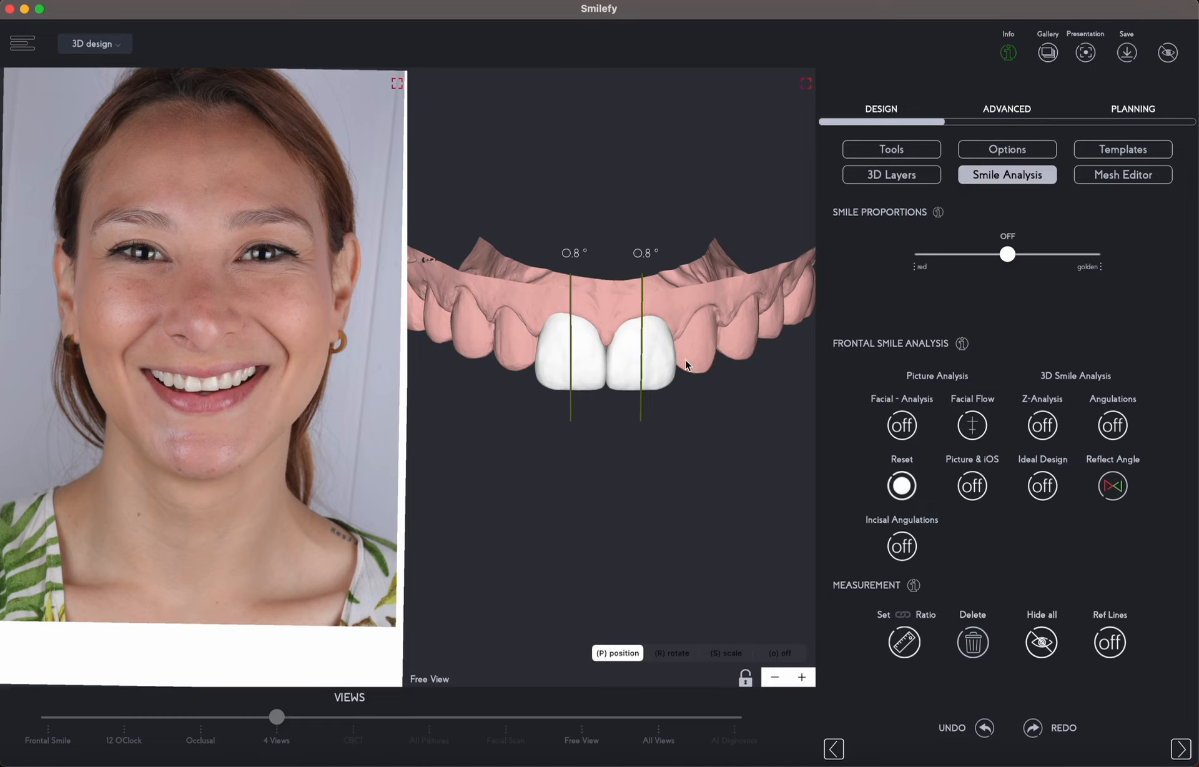
Orient the single Free View to an occlusal view and reposition tooth 9 slightly along its buccal-lingual axis
left_click(895, 155)
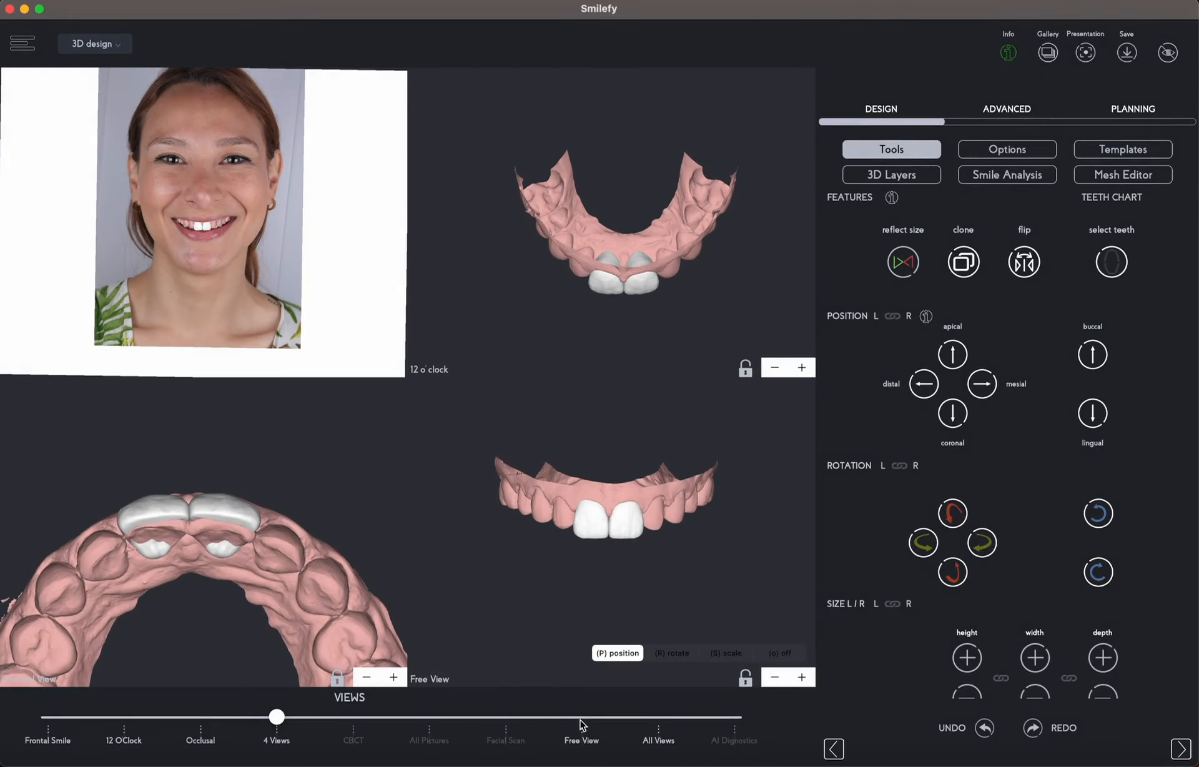
left_click(581, 726)
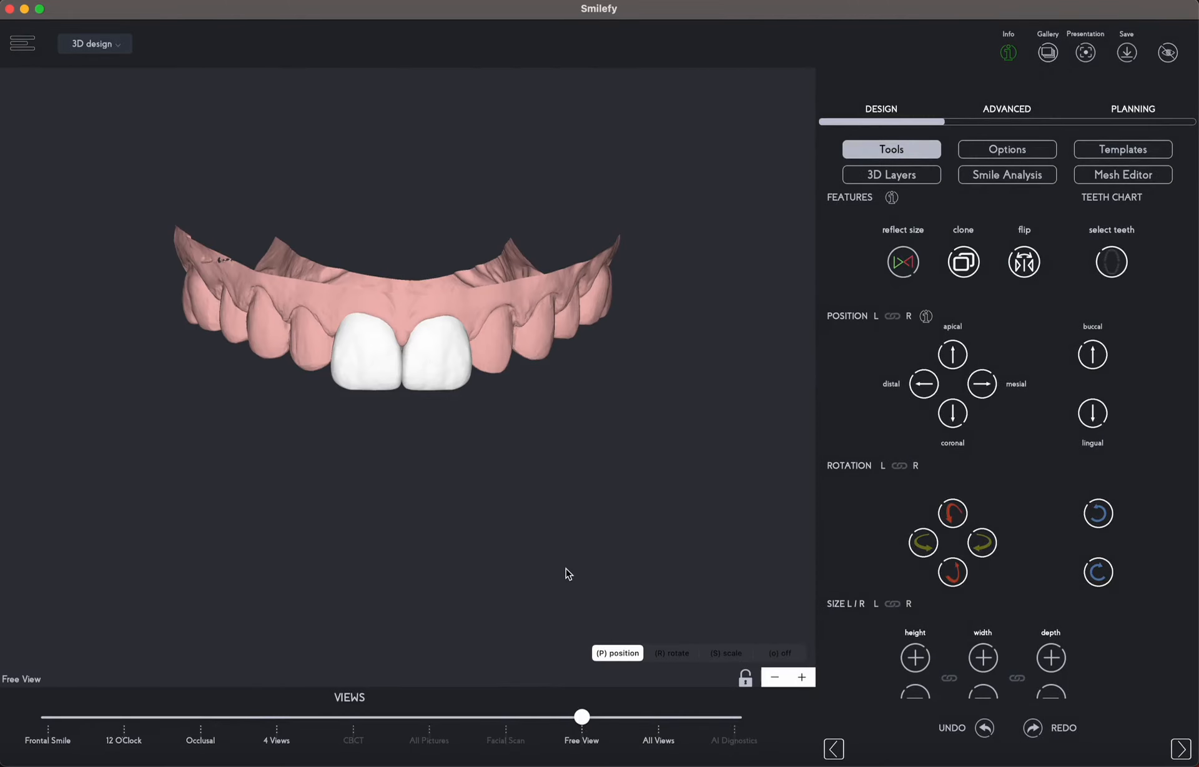
left_click_drag(567, 573, 541, 383)
right_click_drag(541, 389, 551, 454)
left_click_drag(664, 355, 692, 314)
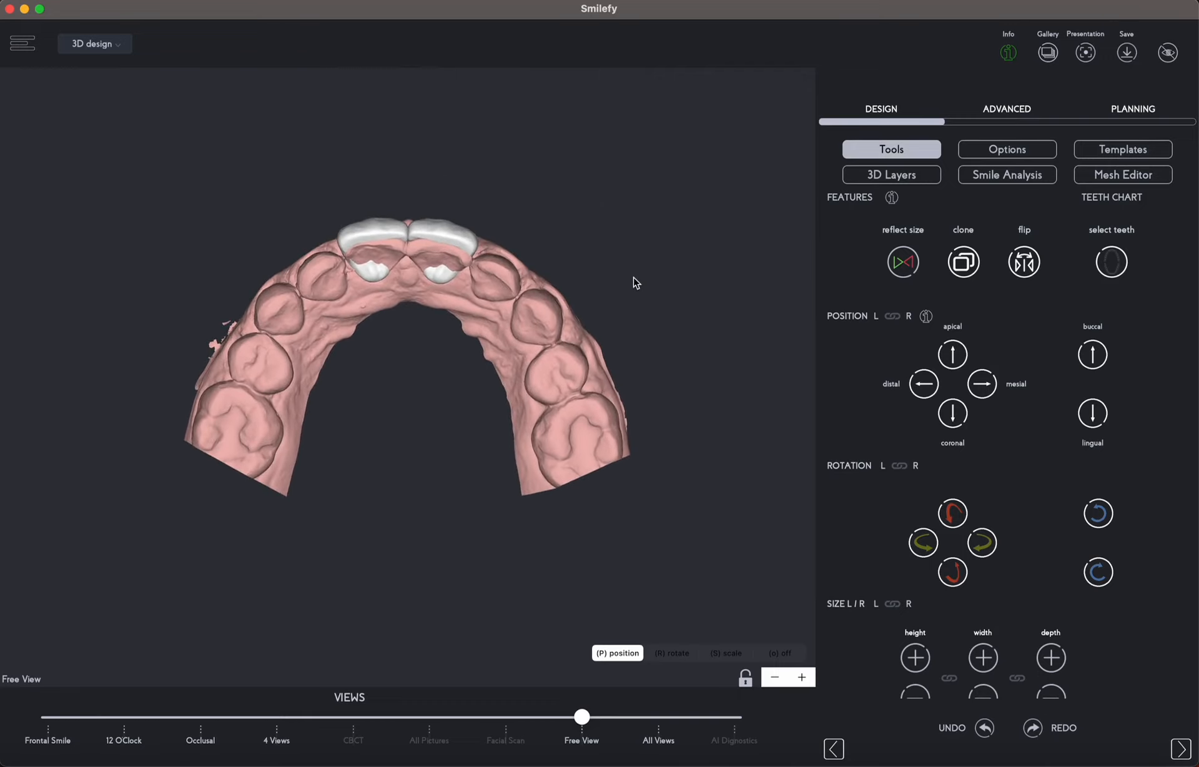
left_click(450, 233)
left_click_drag(448, 216, 443, 235)
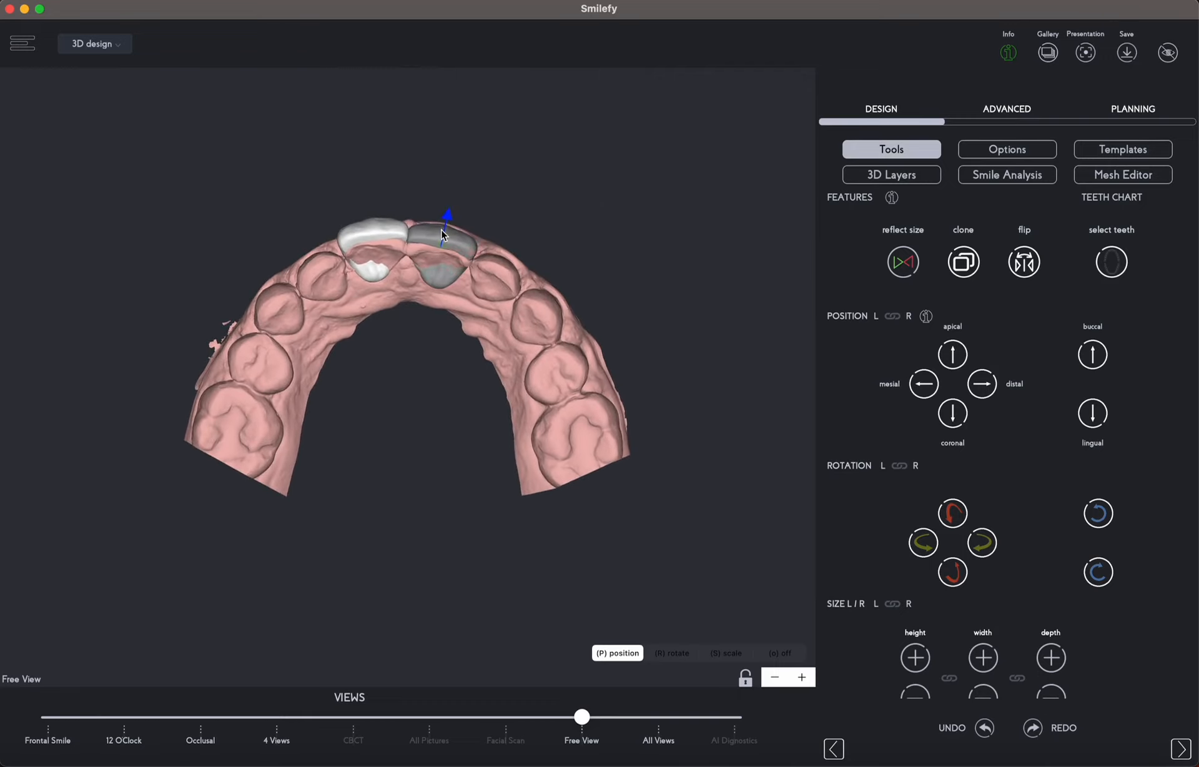
Fine-tune the positions of both central incisors alternately until they align with the arch in the occlusal view
left_click(383, 235)
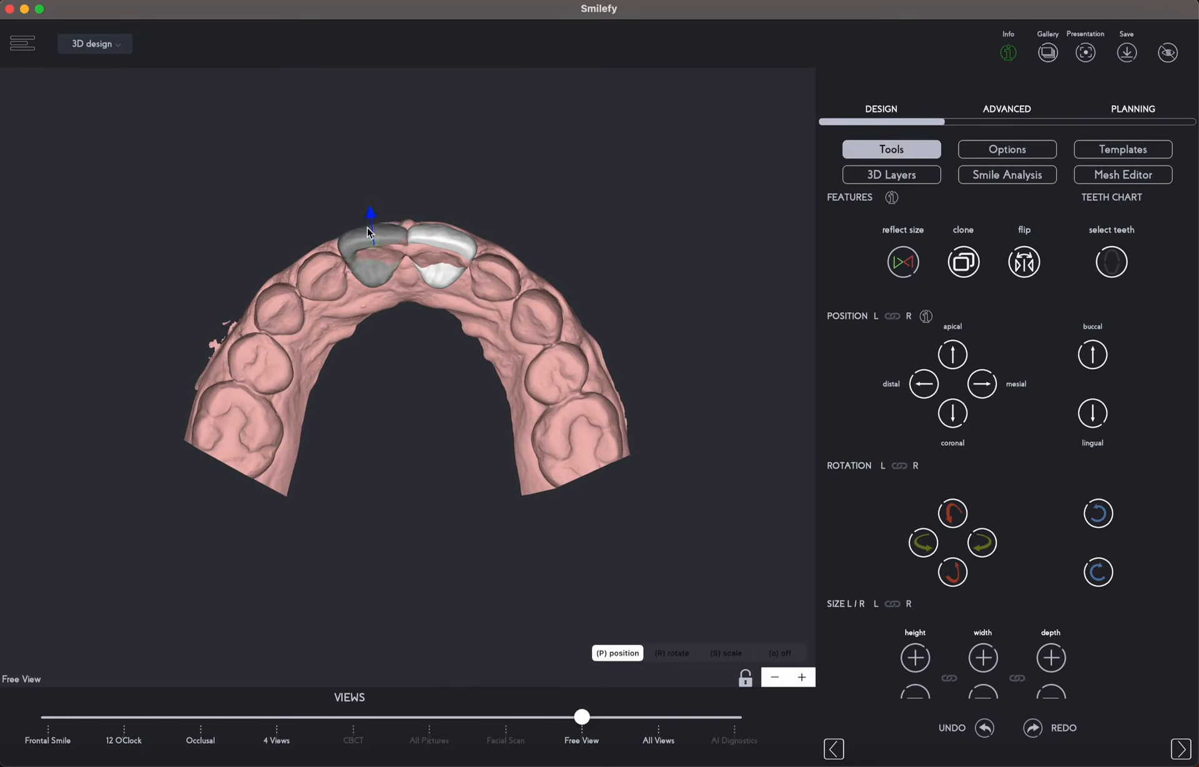
left_click_drag(404, 246, 398, 246)
left_click(430, 248)
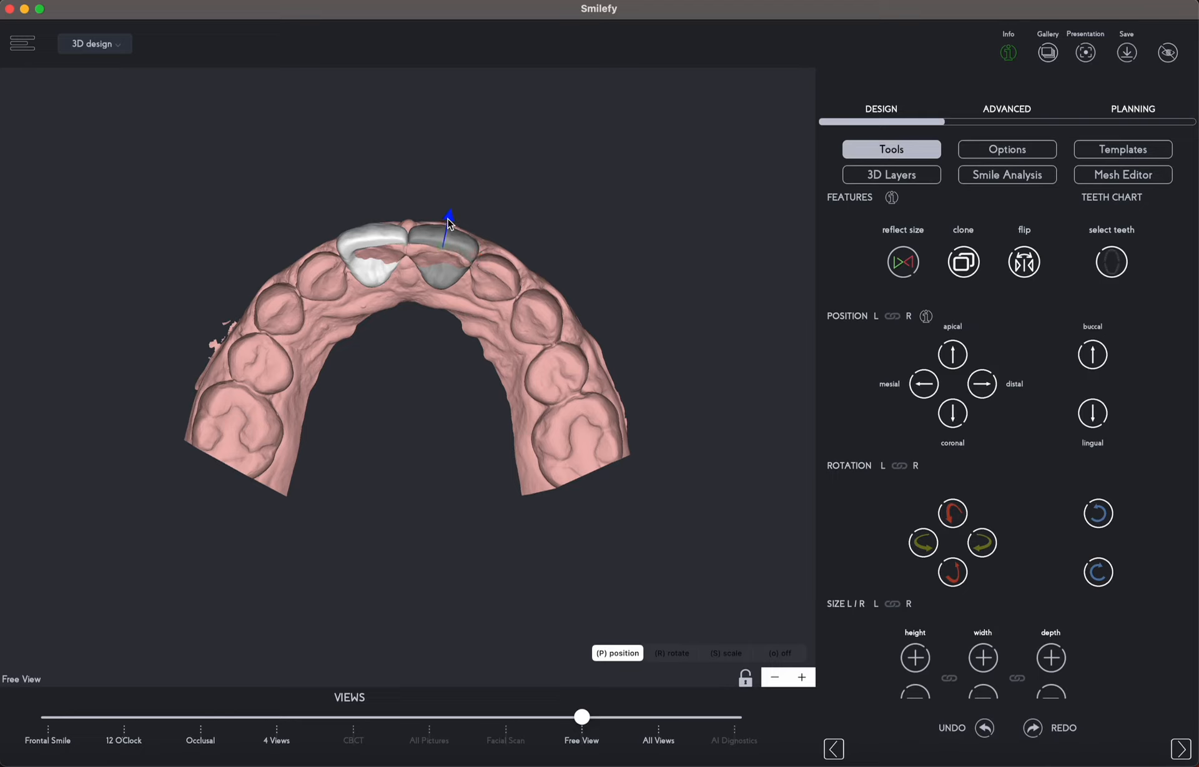
left_click(369, 236)
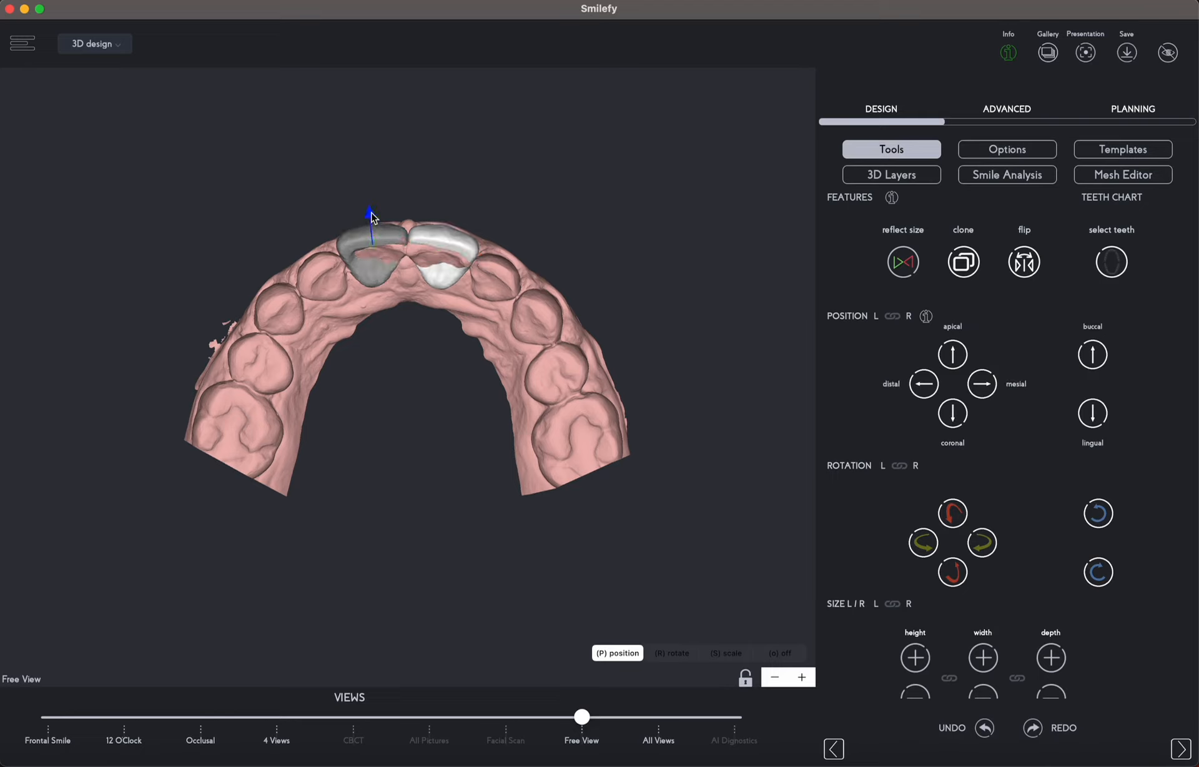
left_click(450, 236)
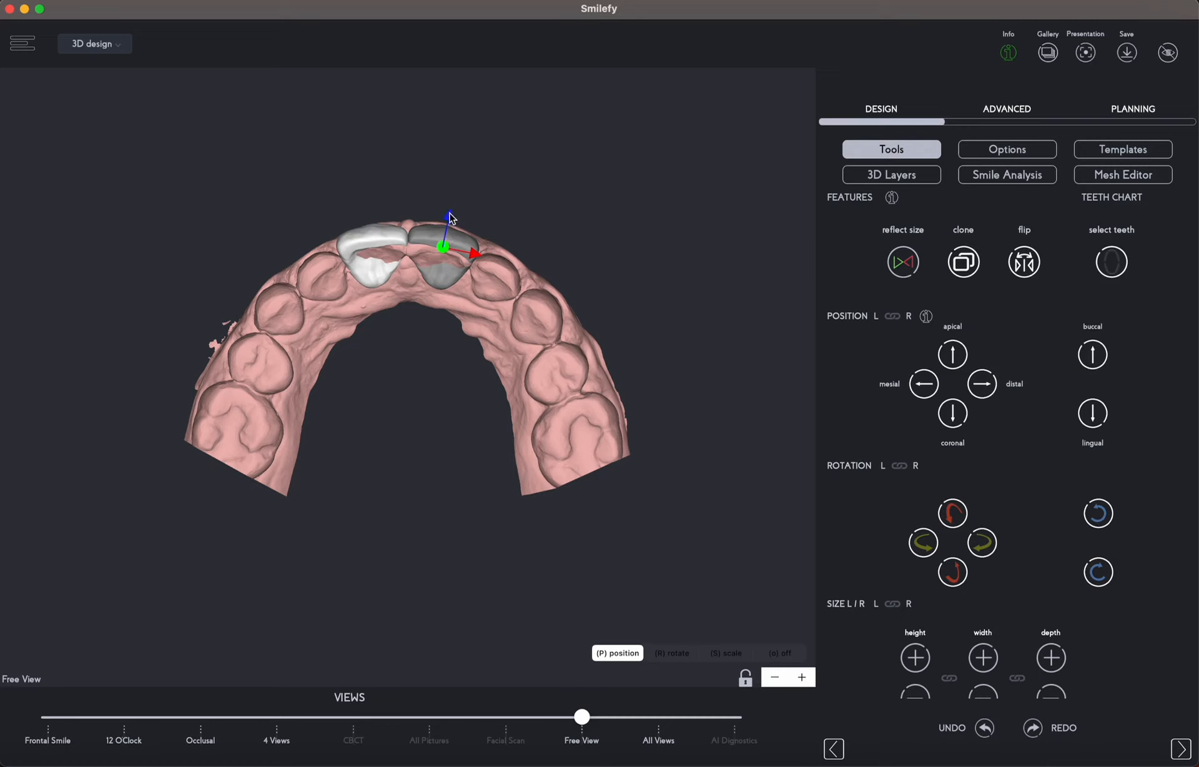
Make the original maxilla scan fully visible with the Post OP maxilla transparent, comparing it with and without the Maxilla Design
left_click(890, 179)
scroll(1022, 350, "up", 3)
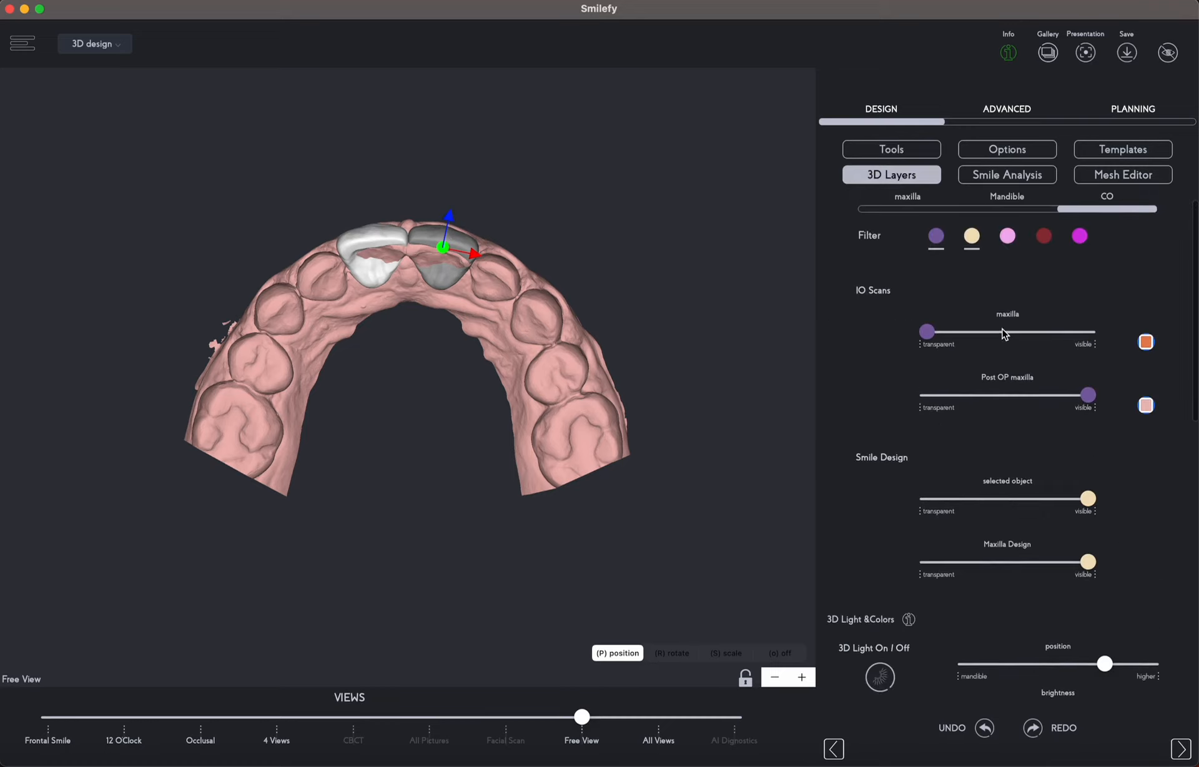
left_click_drag(1003, 334, 1070, 333)
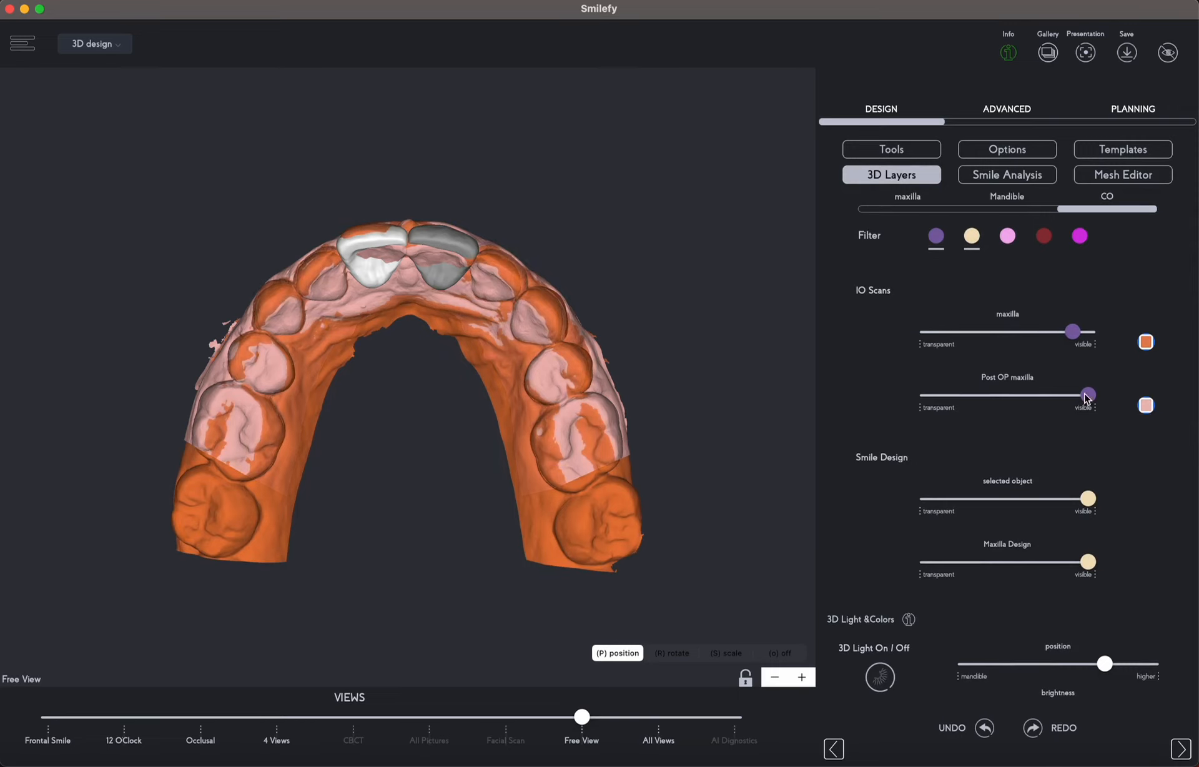
left_click_drag(1088, 394, 910, 389)
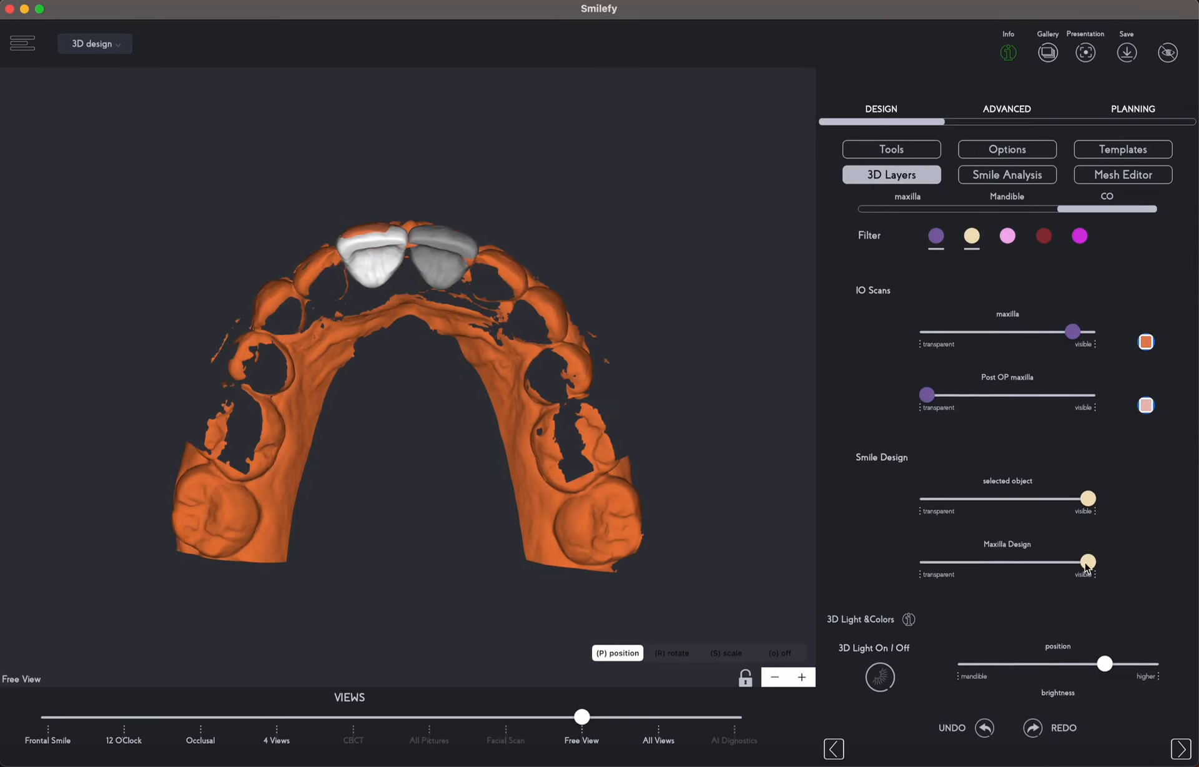
left_click_drag(1086, 562, 929, 563)
left_click_drag(1074, 332, 1116, 336)
left_click_drag(929, 562, 1094, 562)
Check and adjust the buccal-lingual position of both central incisors against the original maxilla scan
mouse_move(656, 270)
left_mouse_down()
mouse_move(653, 290)
mouse_move(653, 276)
left_mouse_up()
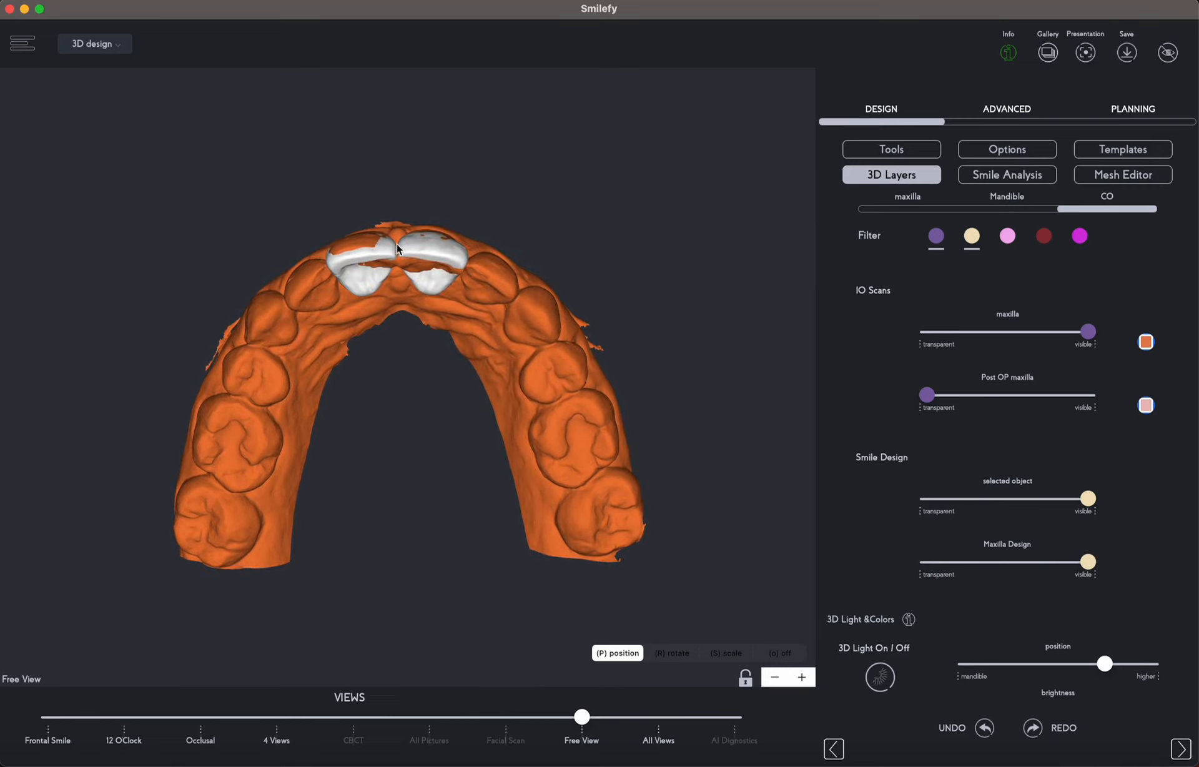
left_click_drag(581, 246, 582, 236)
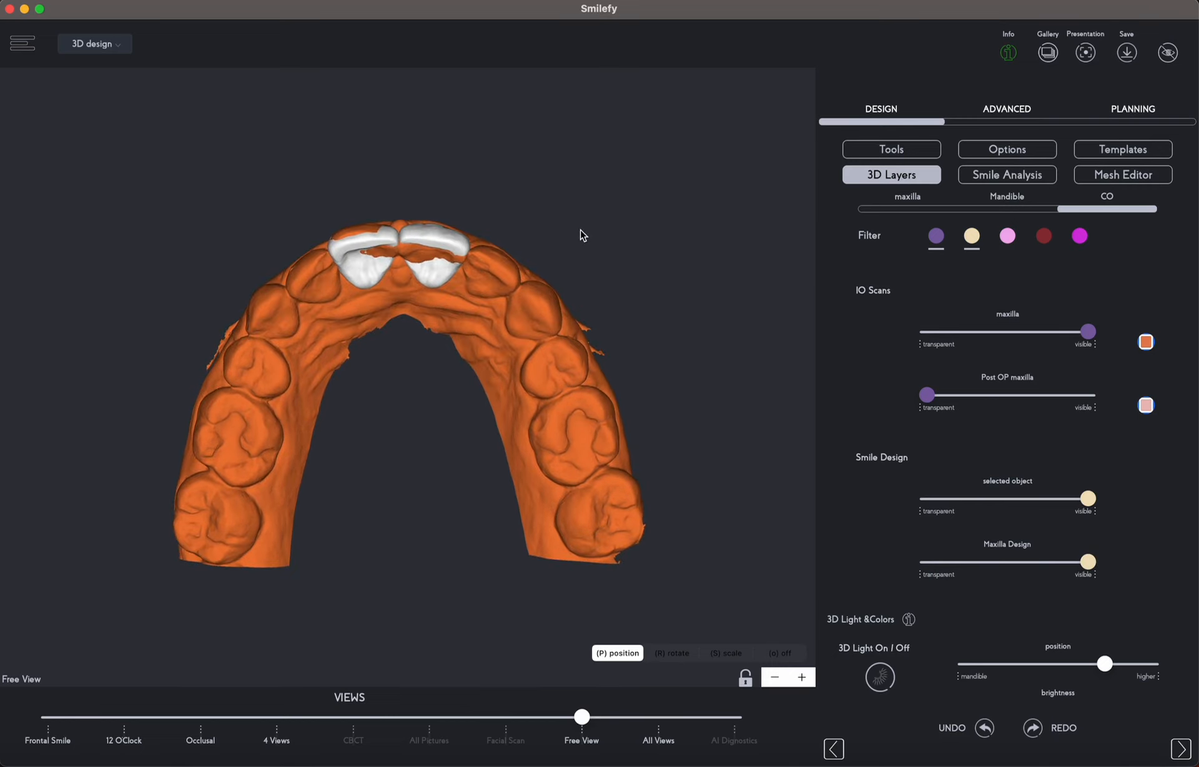
left_click(368, 242)
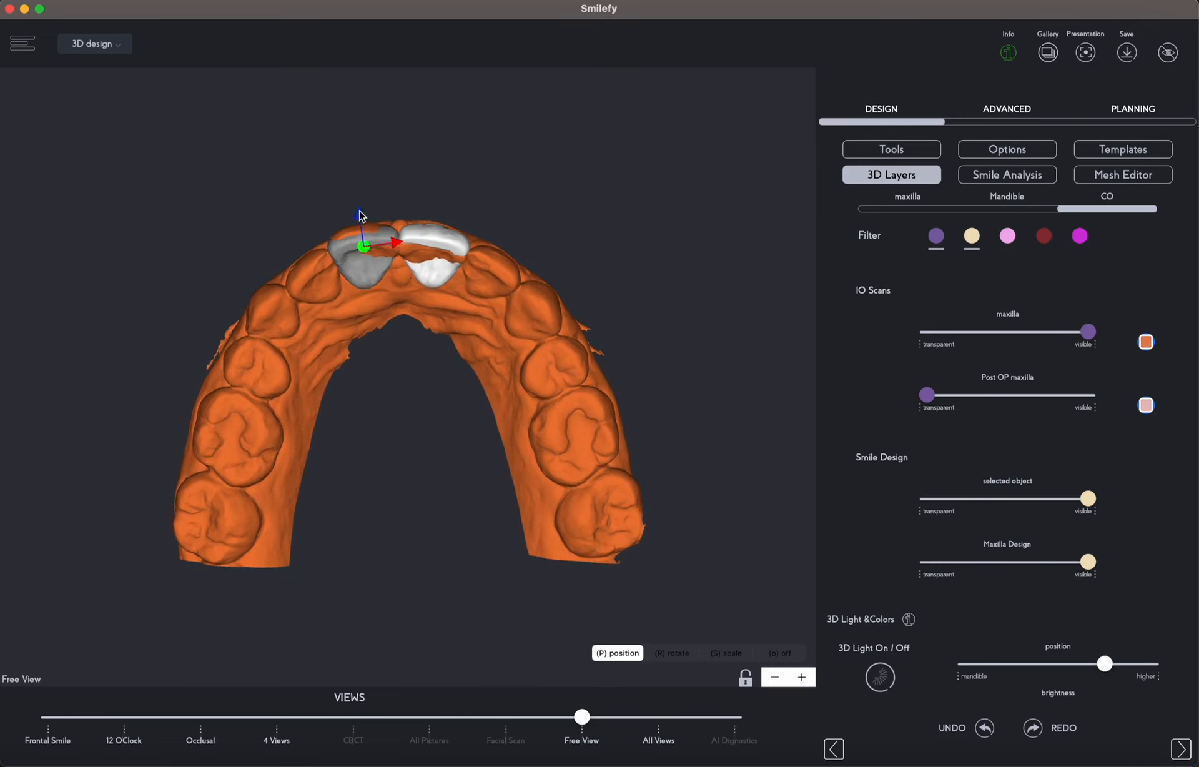
left_click(441, 241)
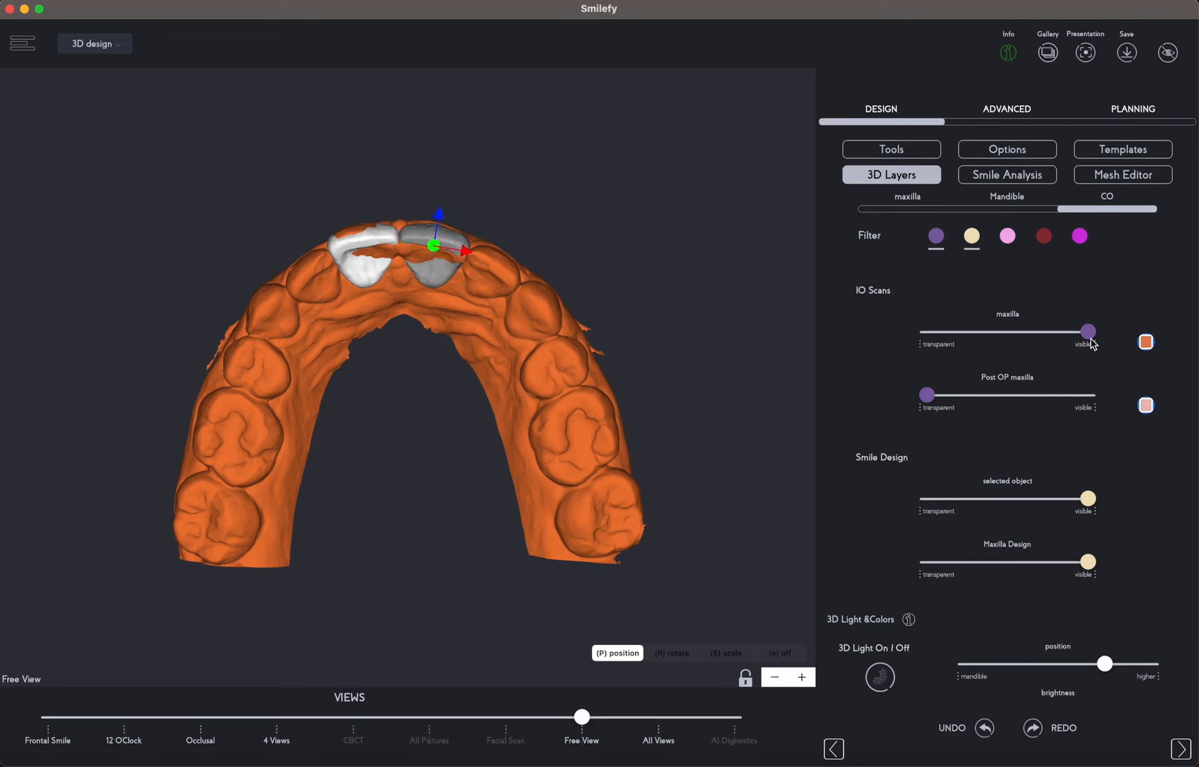
Make the original maxilla scan fully transparent and the Post OP maxilla scan fully visible
left_click_drag(1088, 331, 927, 332)
left_click_drag(927, 394, 1090, 395)
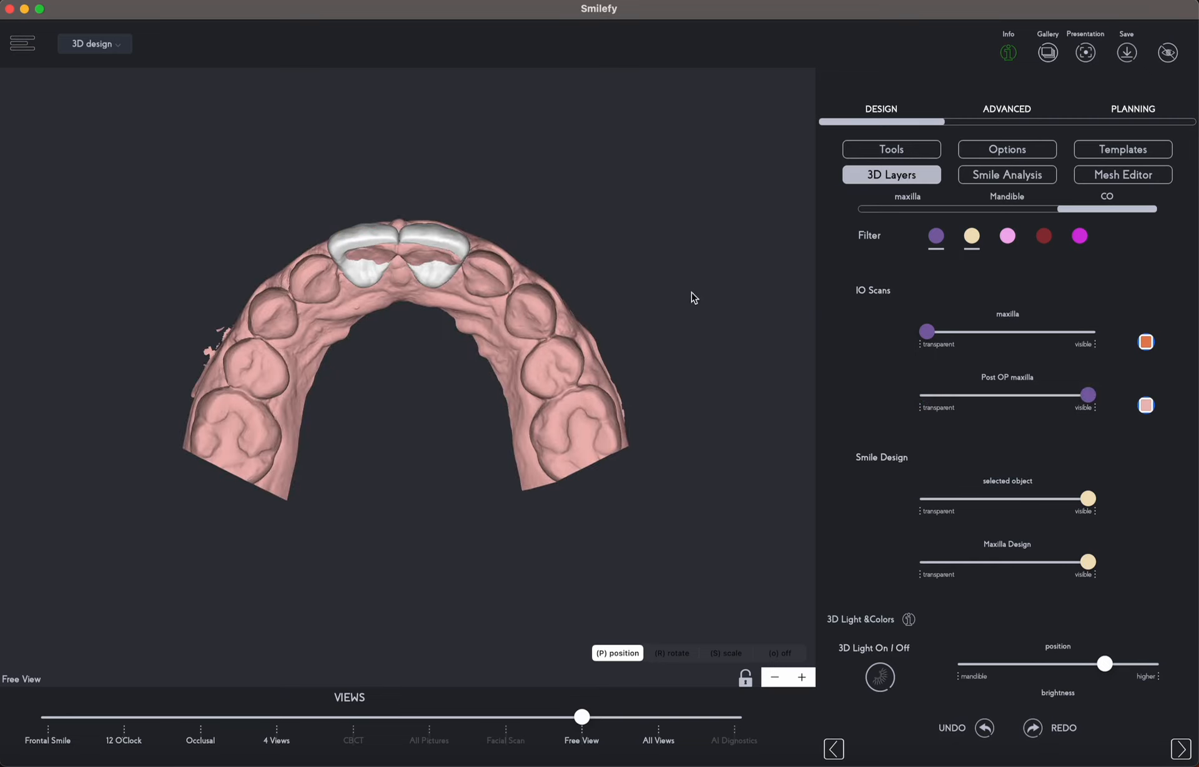
Load the Post OP maxilla and the Maxilla Design into the Mesh Editor for the Flatten brush
left_click_drag(680, 284, 682, 494)
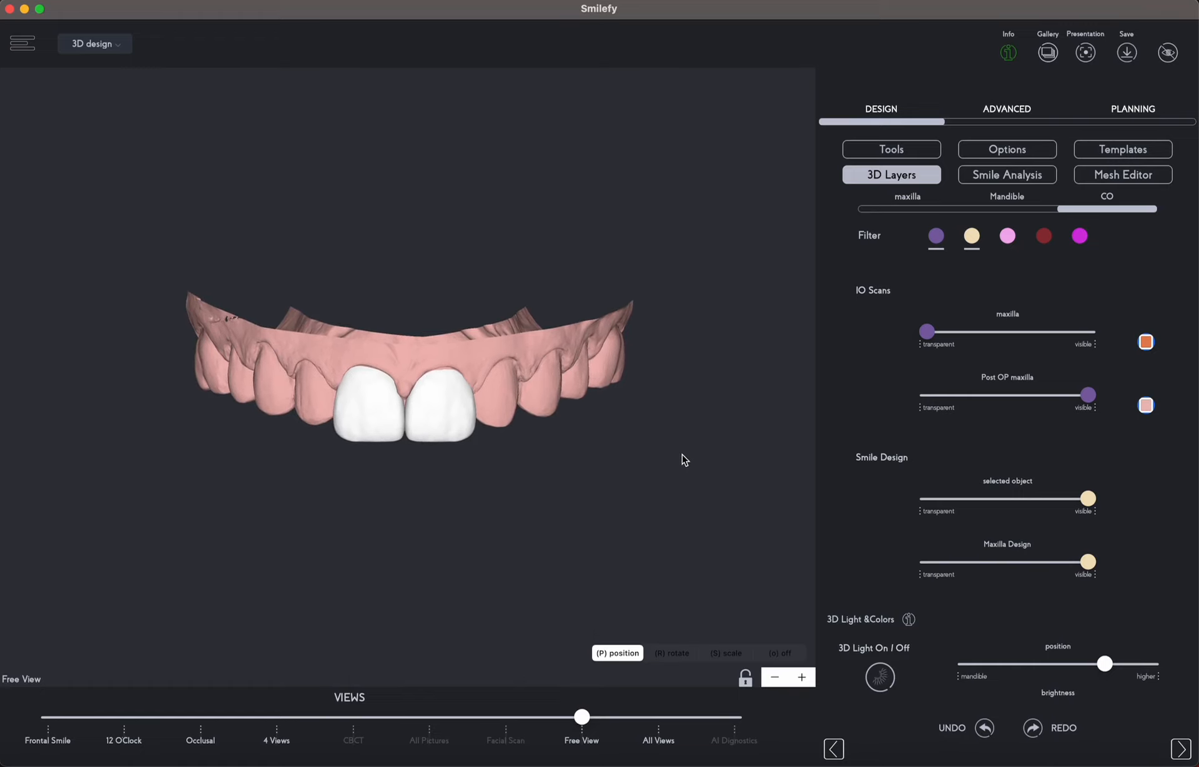
left_click(457, 368)
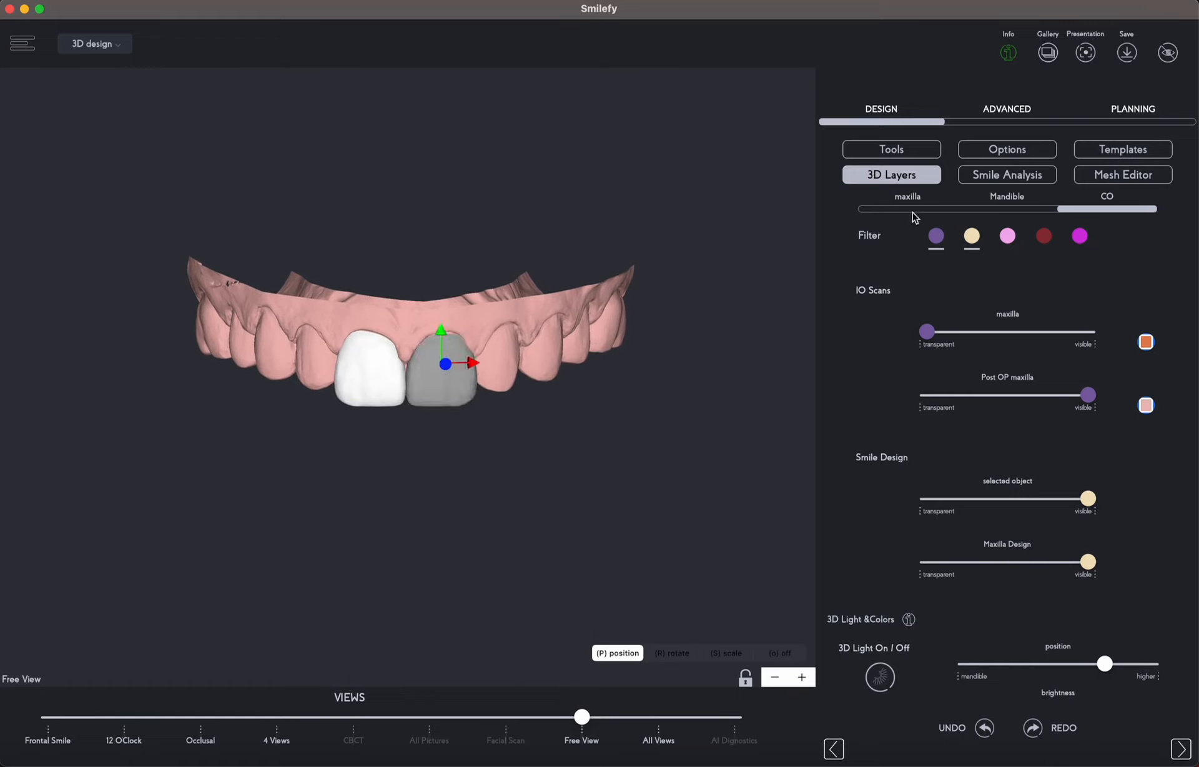
left_click(549, 417)
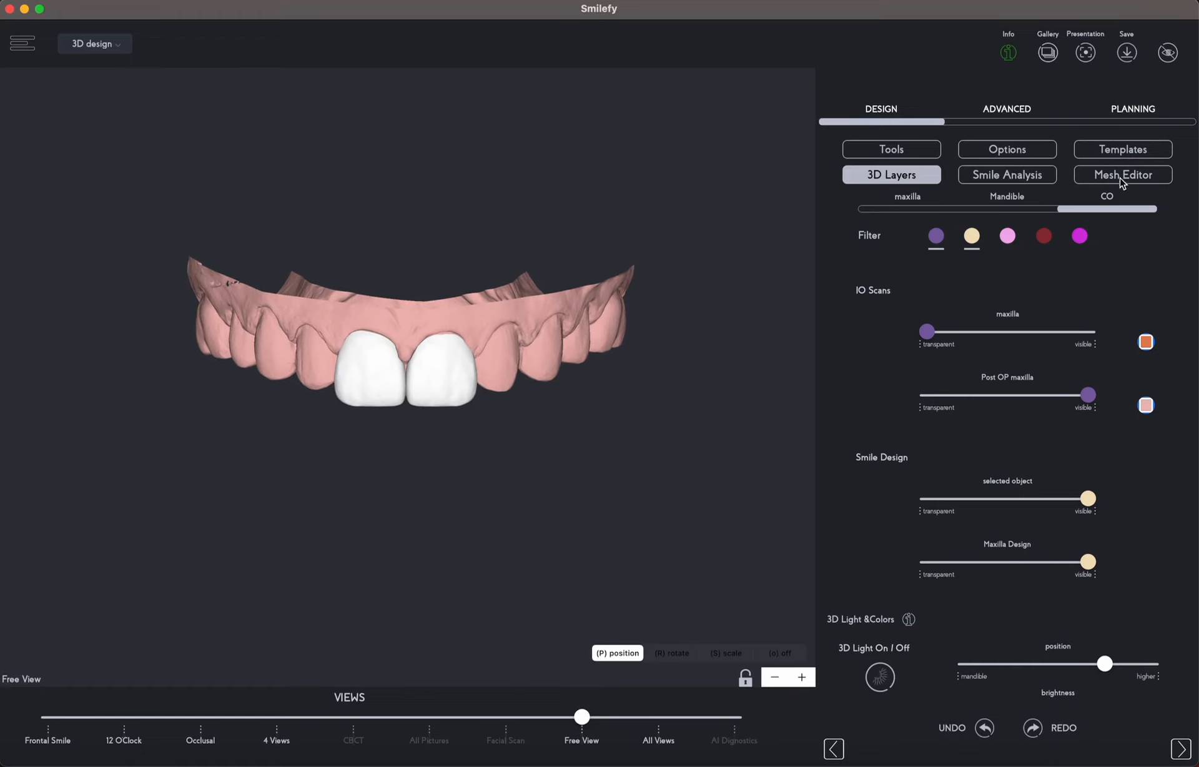
left_click(1121, 177)
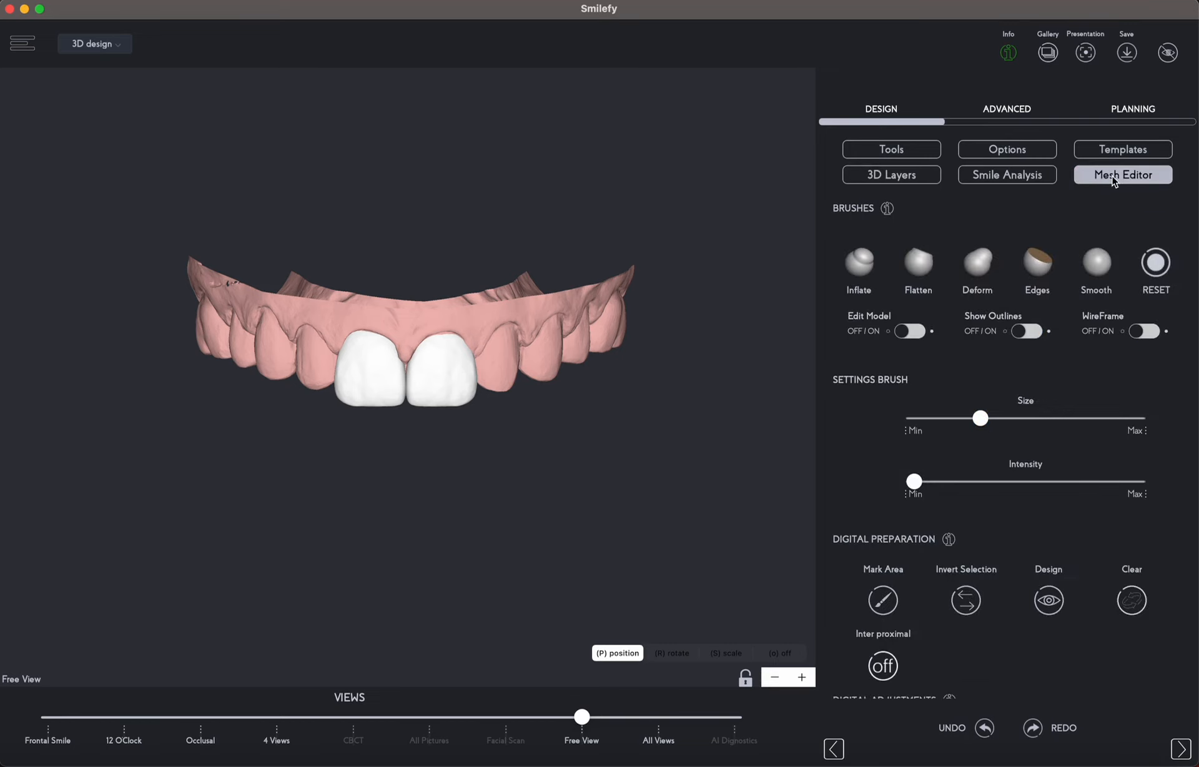
left_click_drag(677, 517, 681, 487)
scroll(691, 508, "up", 5)
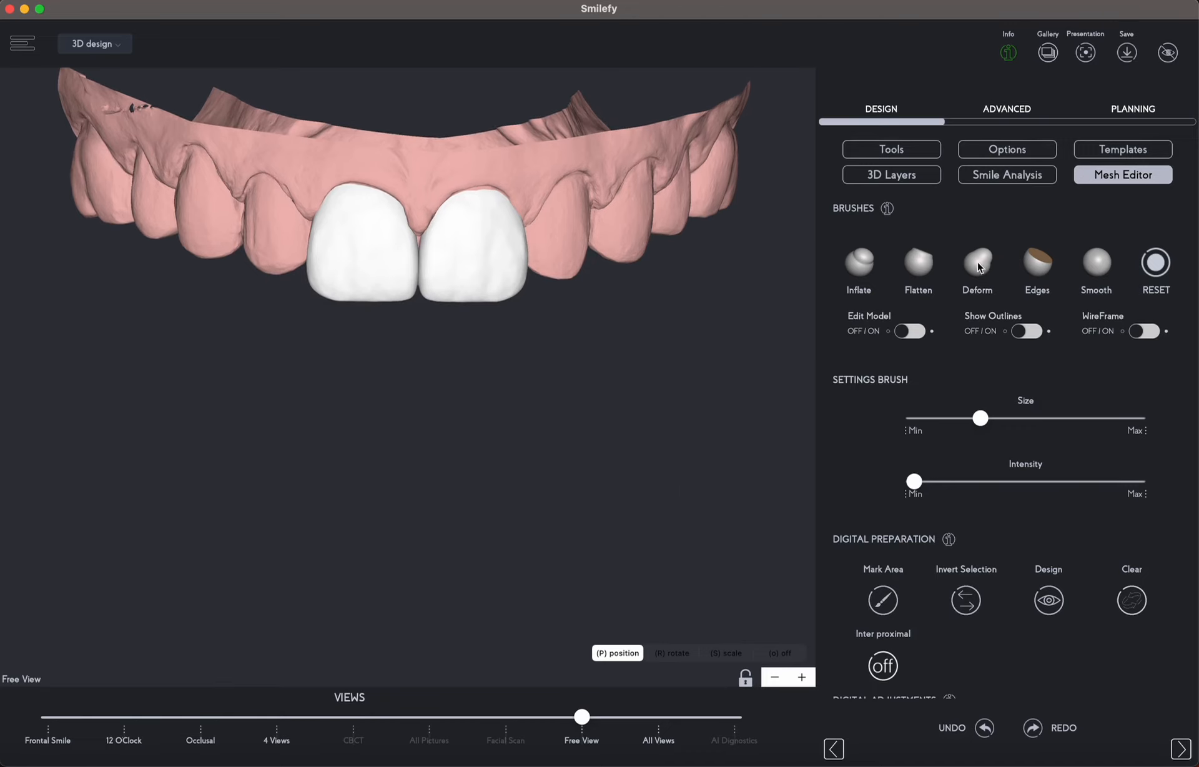
left_click(917, 263)
left_click(542, 280)
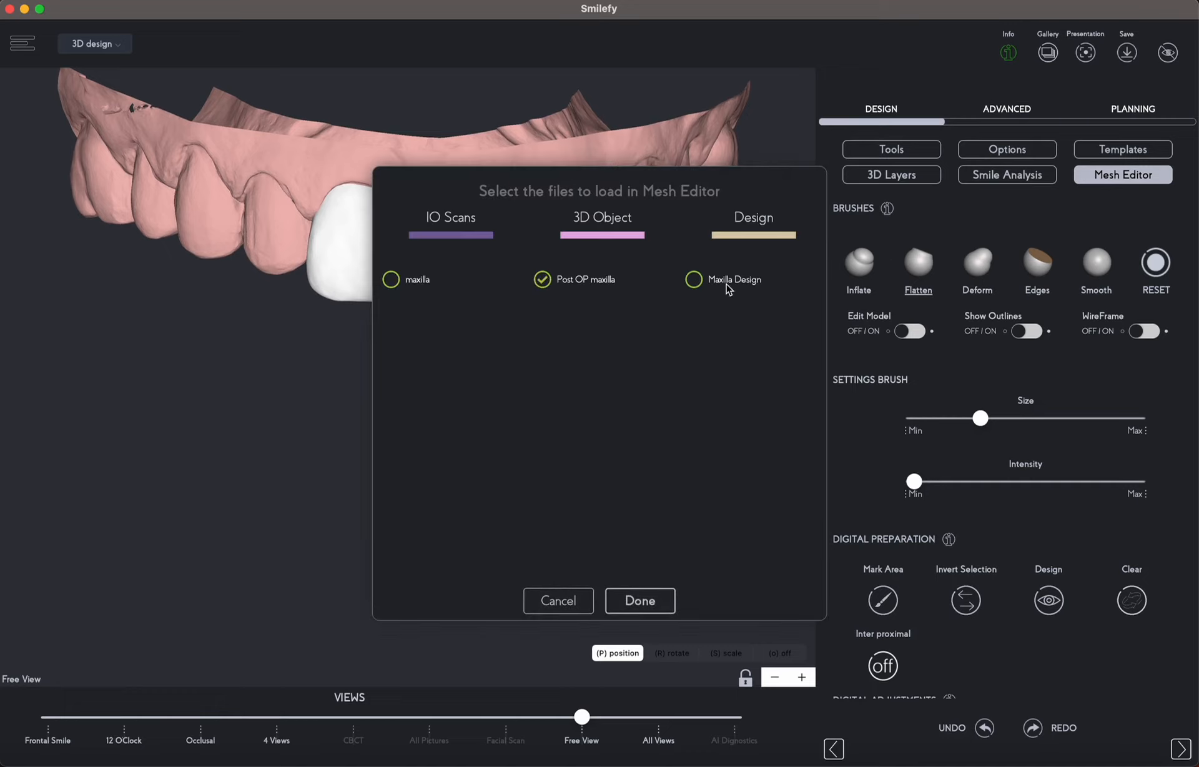
left_click(695, 280)
left_click(643, 601)
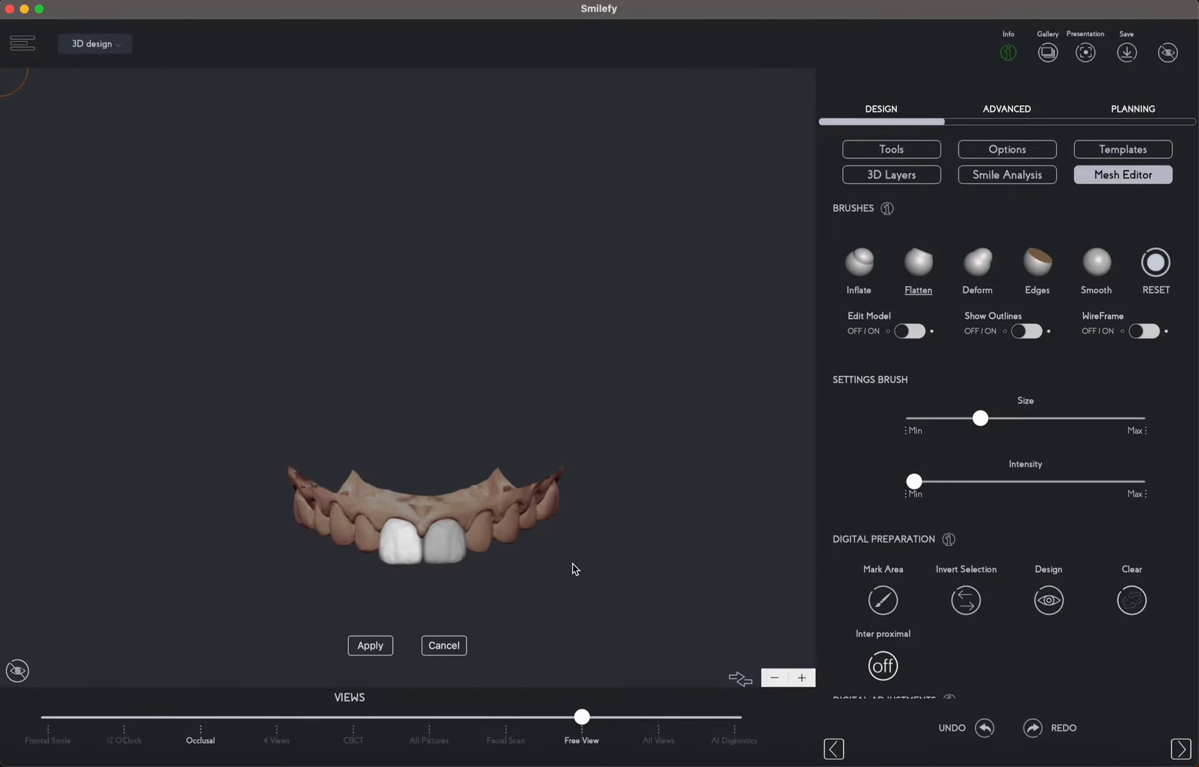
Flatten the palatal surfaces of both central incisors against the Post OP scan and apply the mesh edits
scroll(575, 569, "up", 5)
left_click_drag(576, 567, 571, 391)
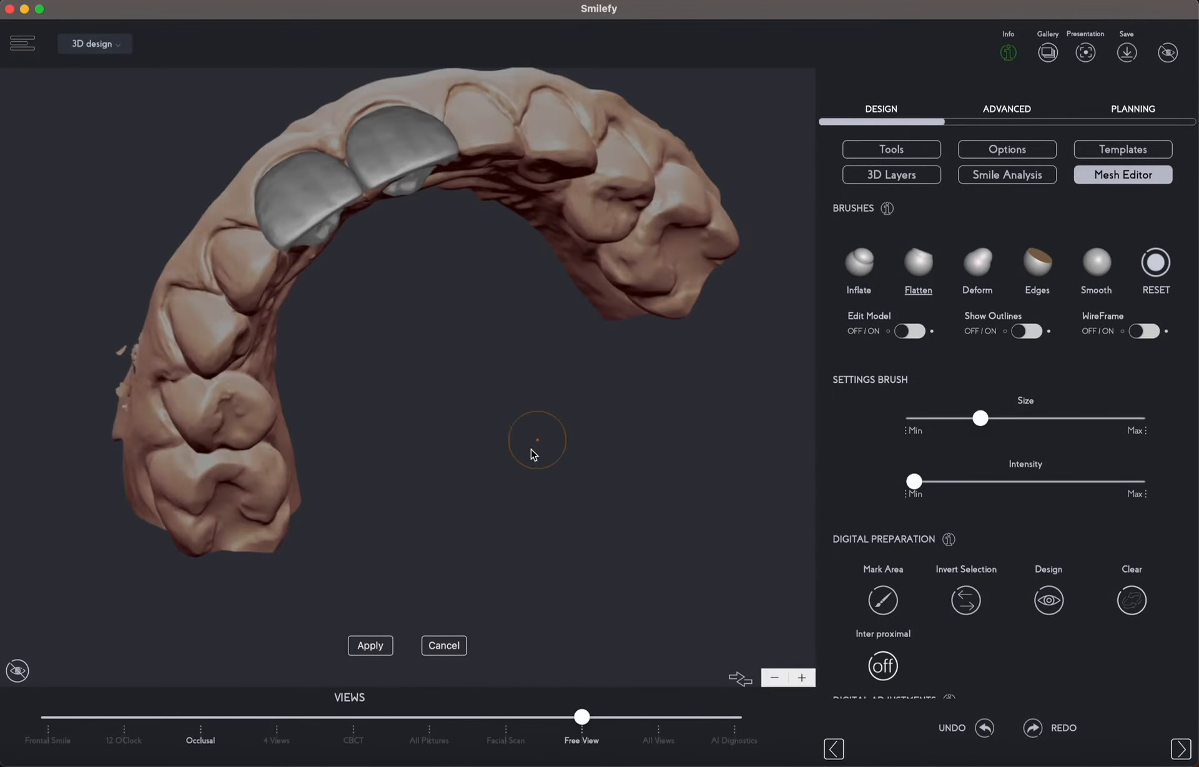
left_click_drag(534, 454, 415, 203)
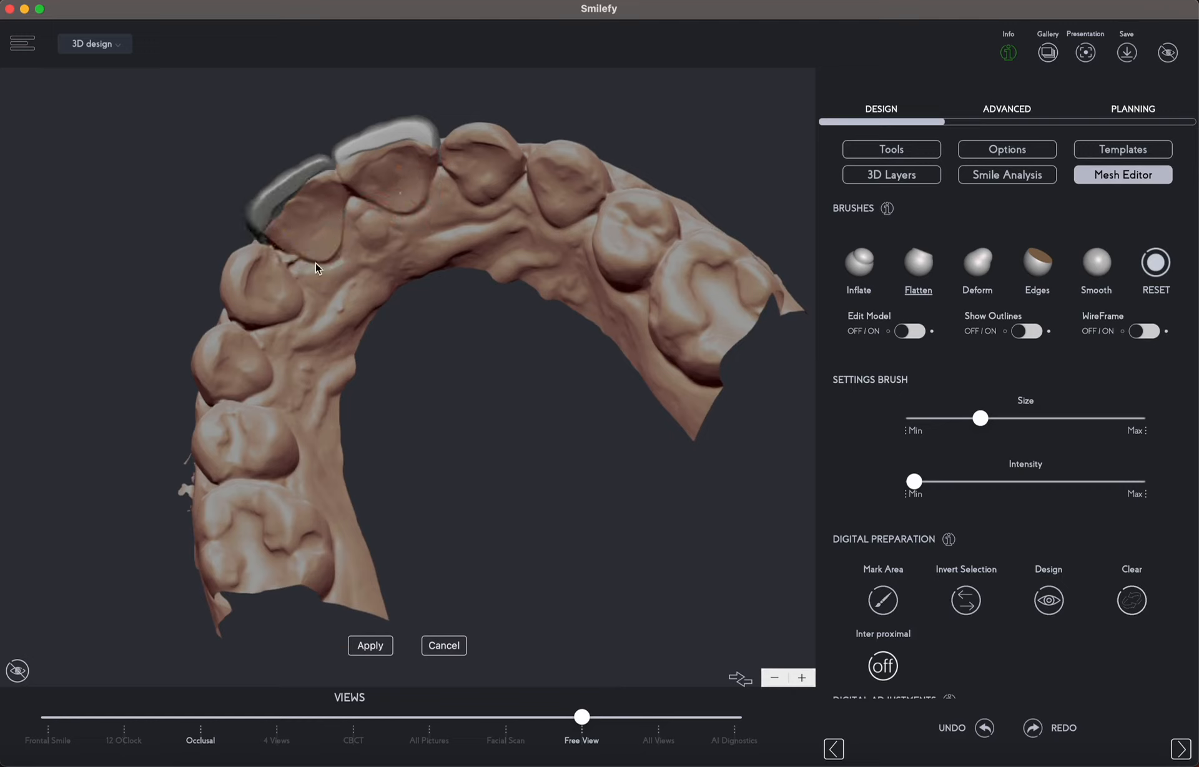
left_click_drag(452, 302, 576, 612)
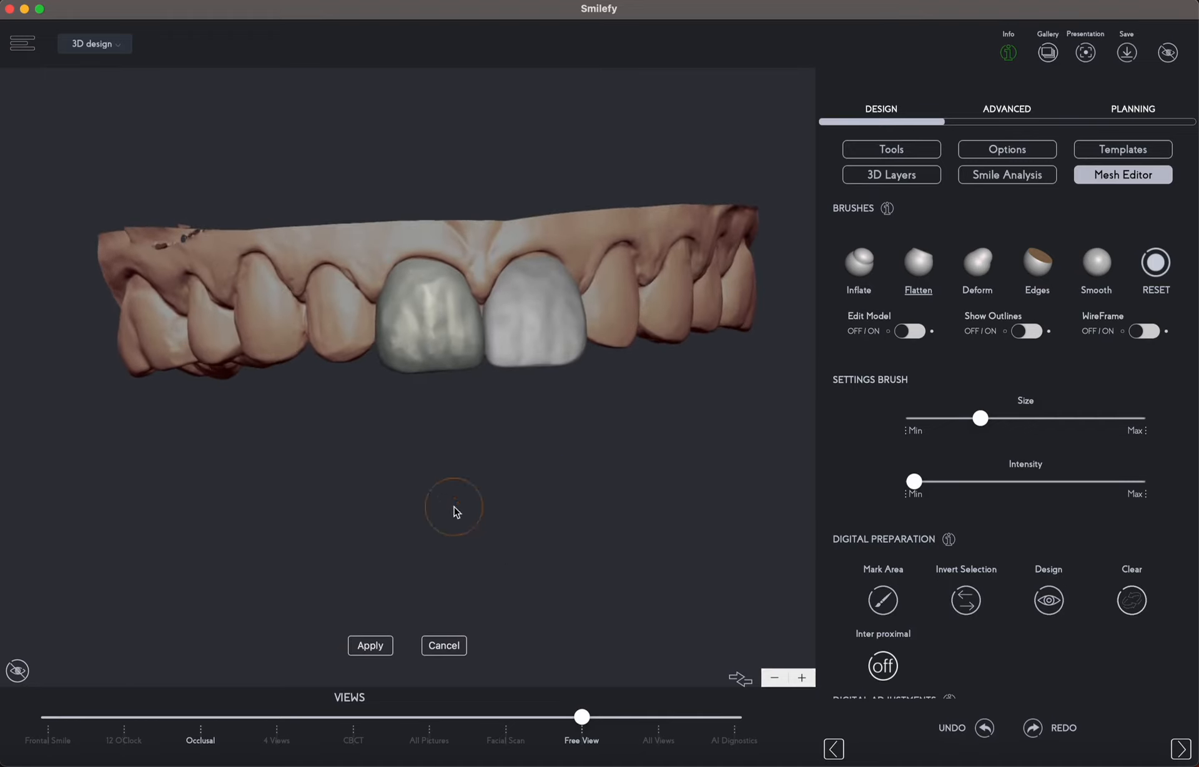
left_click_drag(453, 507, 437, 531)
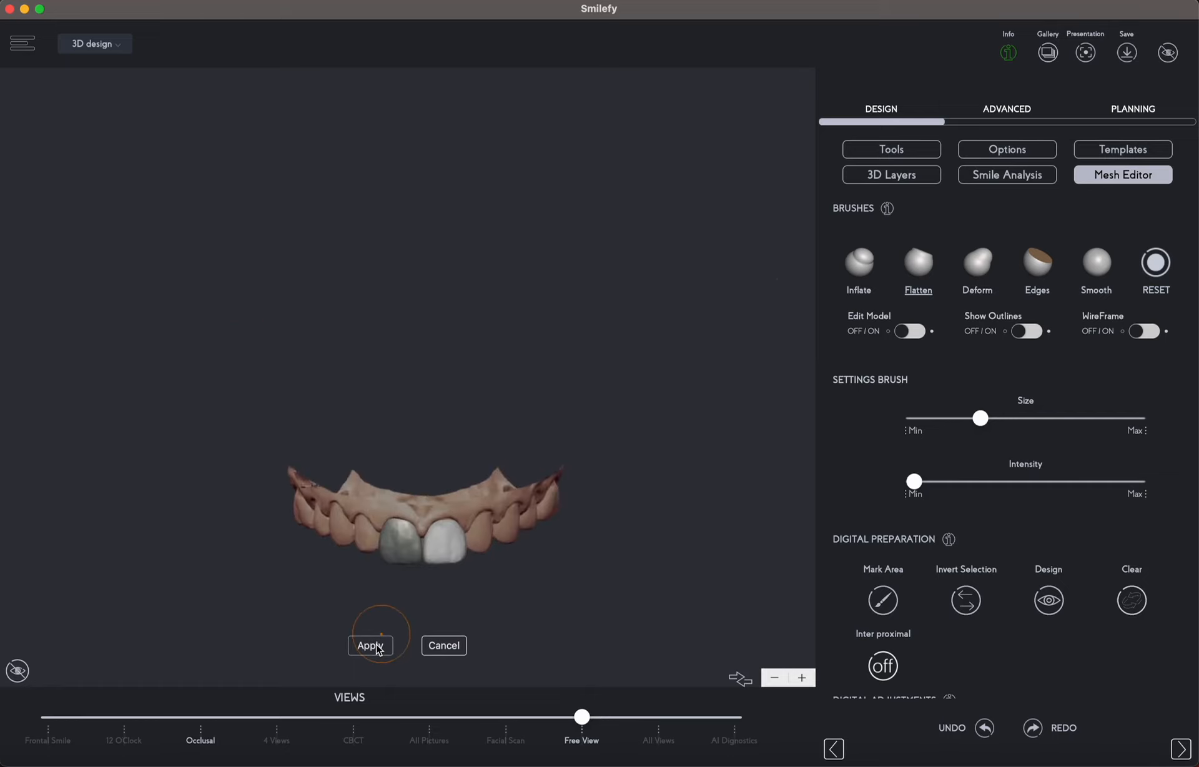
left_click(376, 647)
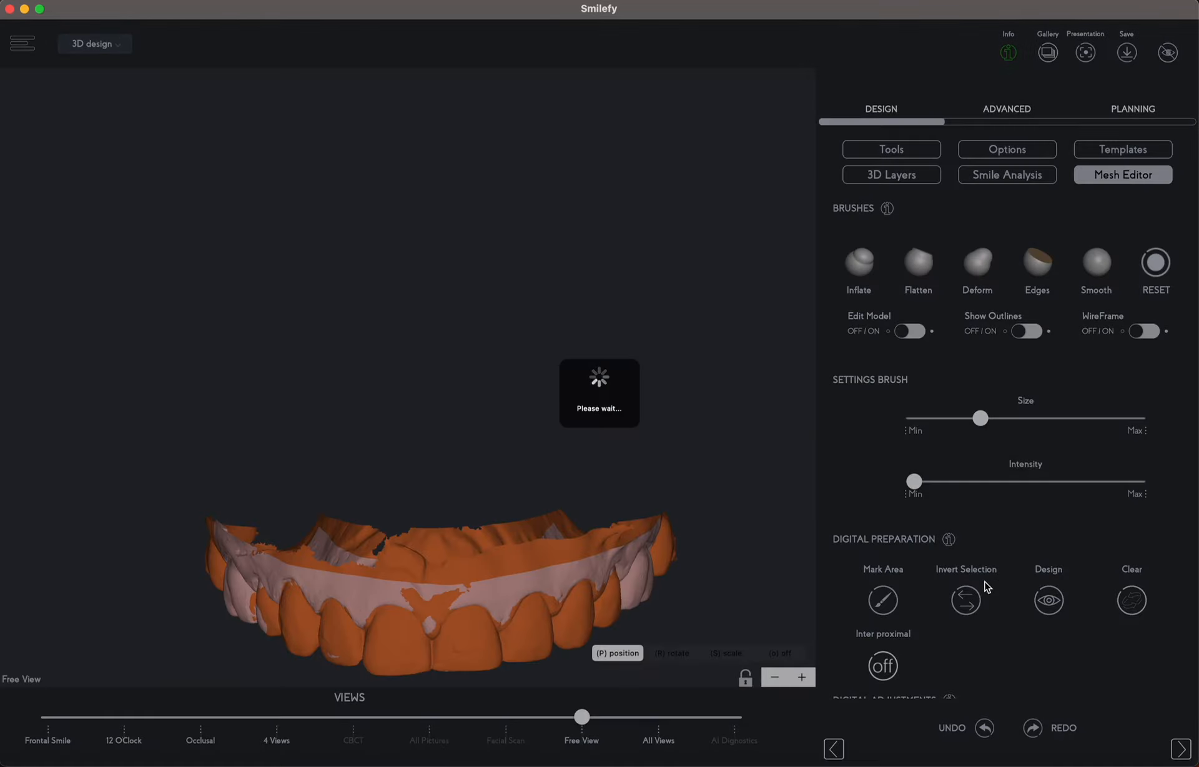
Turn on Liquify for the Maxilla Design, keeping Multi-Selection off and enabling Symmetry
scroll(1012, 509, "down", 10)
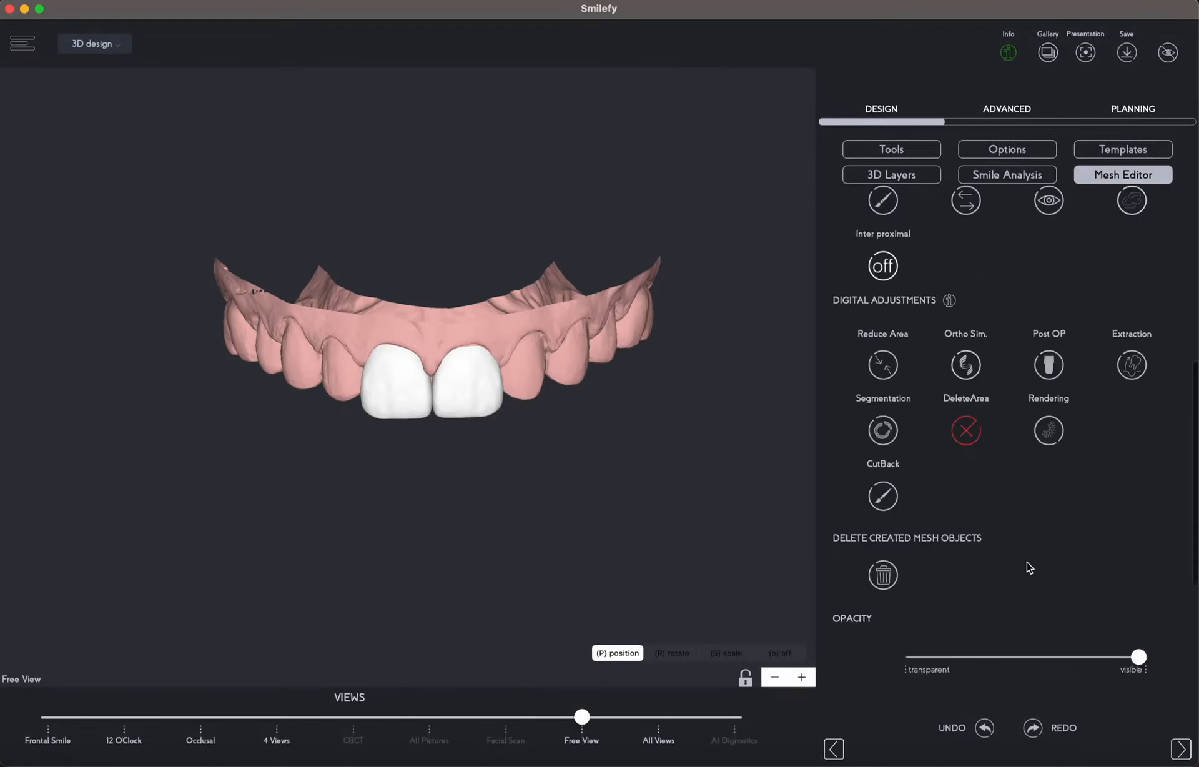
left_click(883, 535)
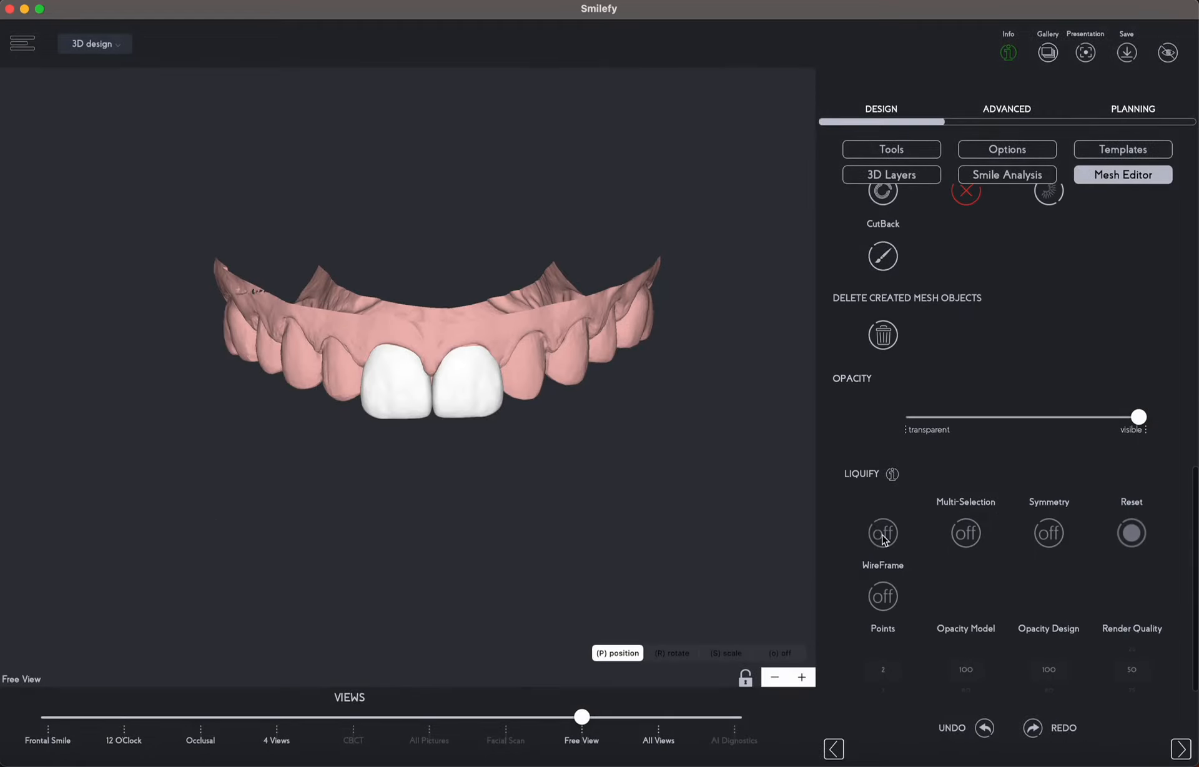
left_click(564, 439)
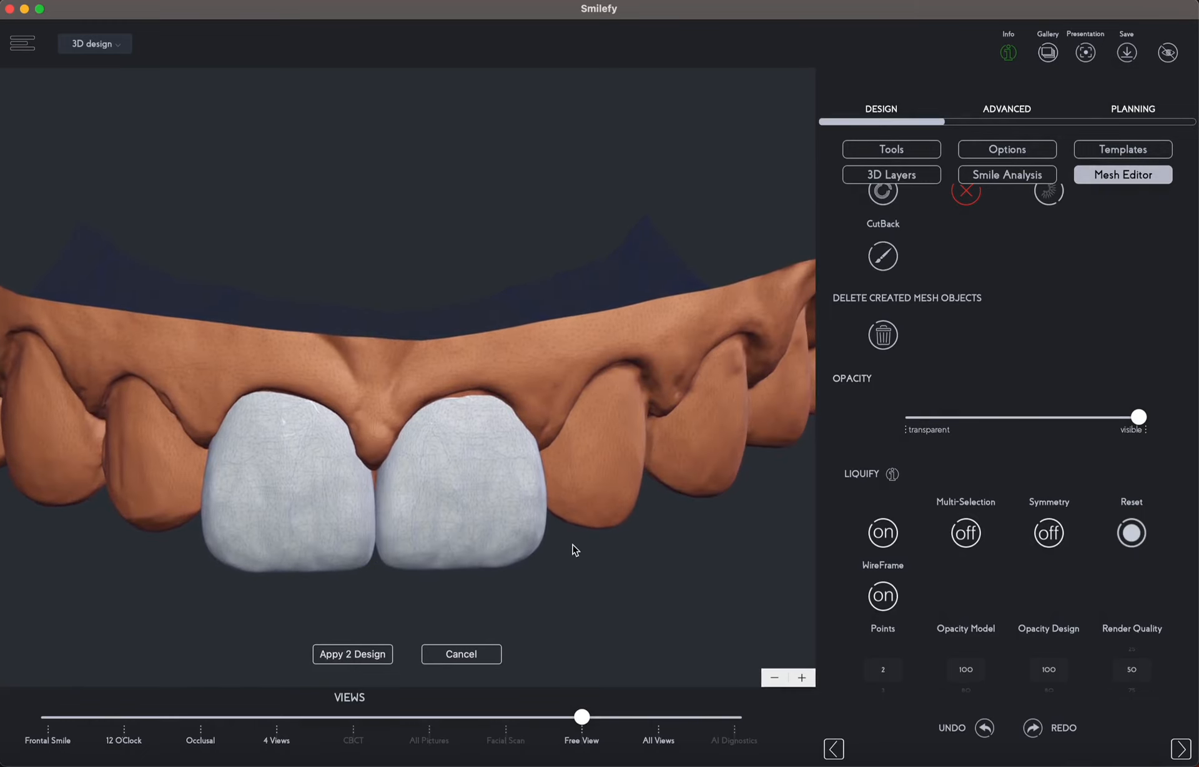
left_click(481, 474)
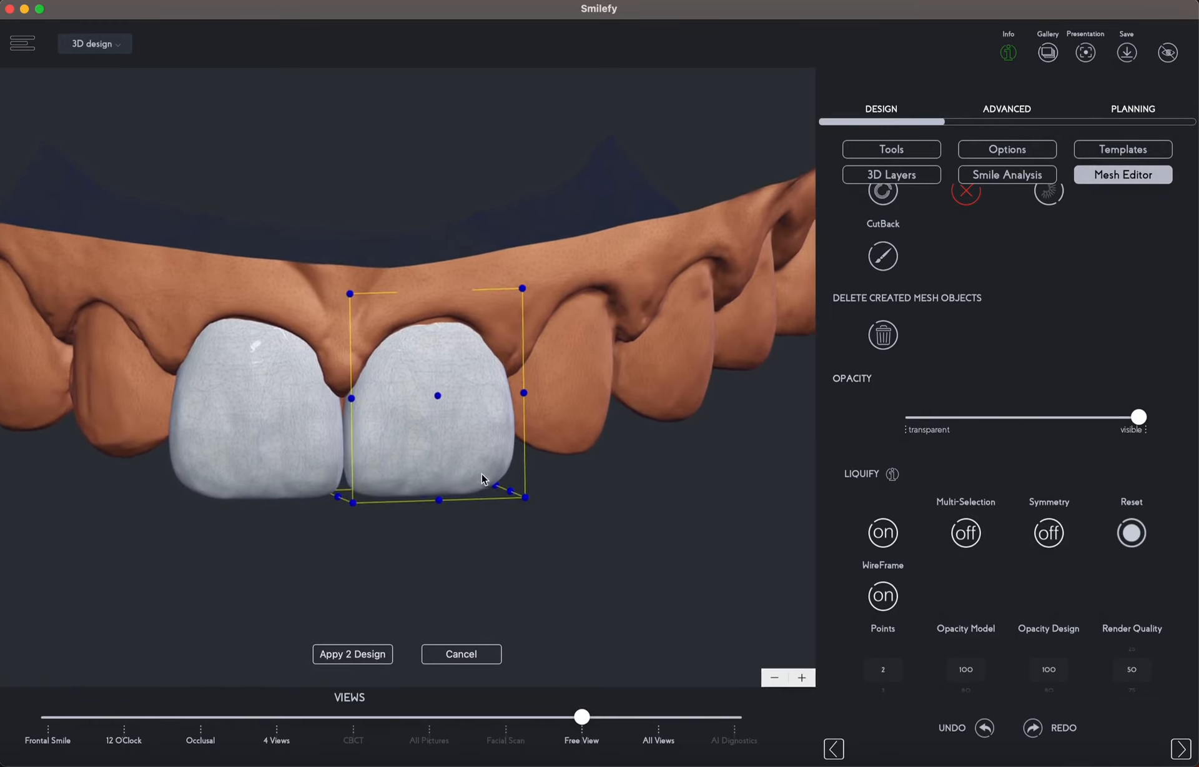
left_click(967, 534)
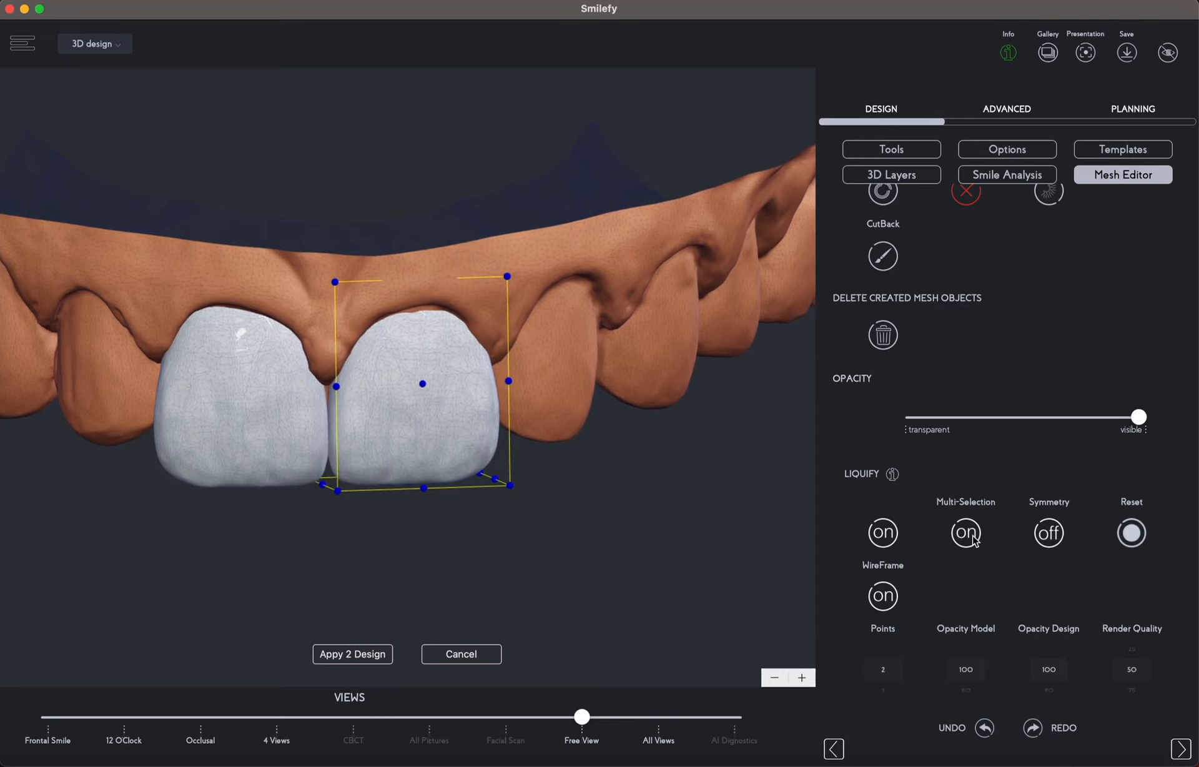
left_click(967, 534)
left_click(1049, 532)
Move the middle cervical control point of the patient's upper right central incisor slightly buccally, with the cervical area viewed from above
left_click(283, 439)
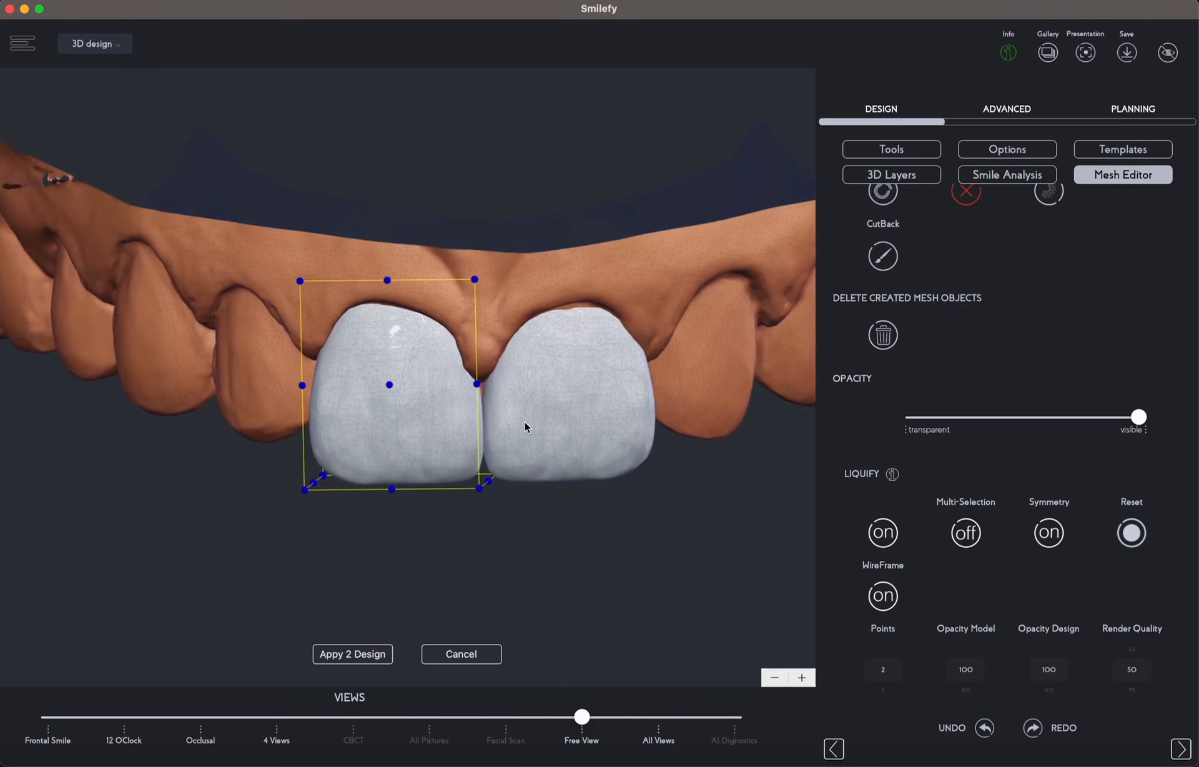
left_click(578, 420)
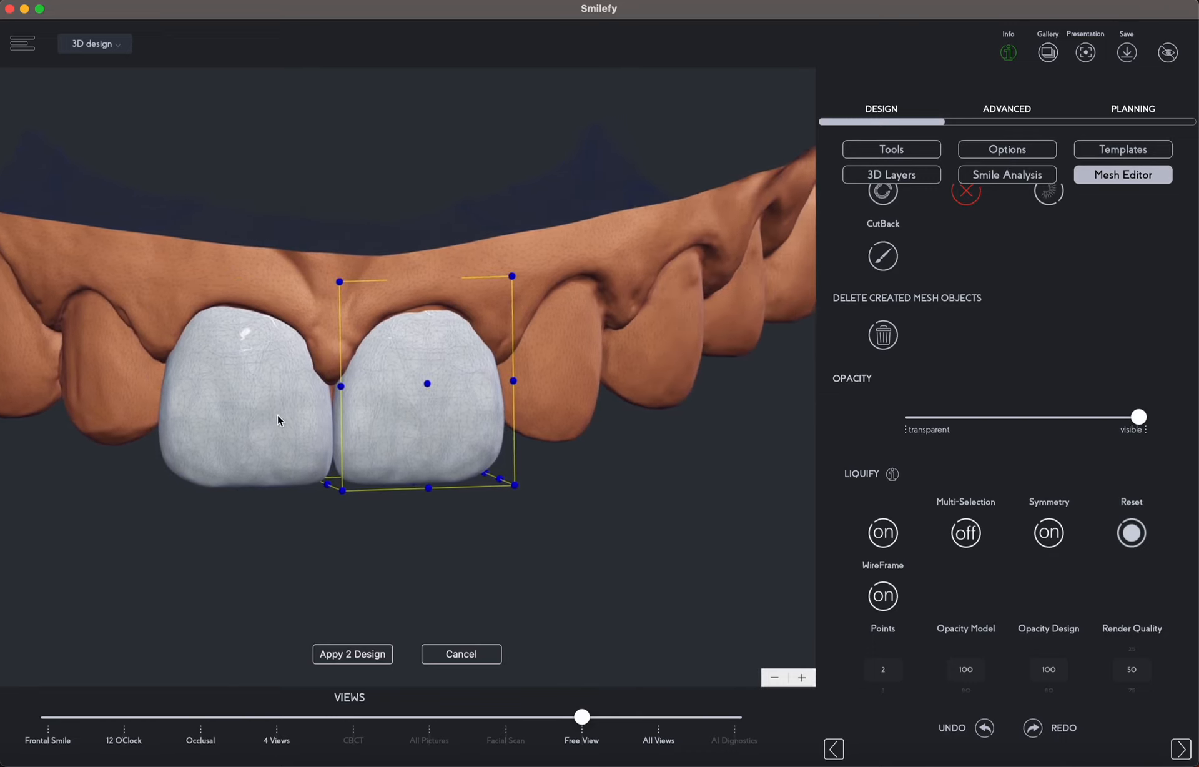
left_click(262, 417)
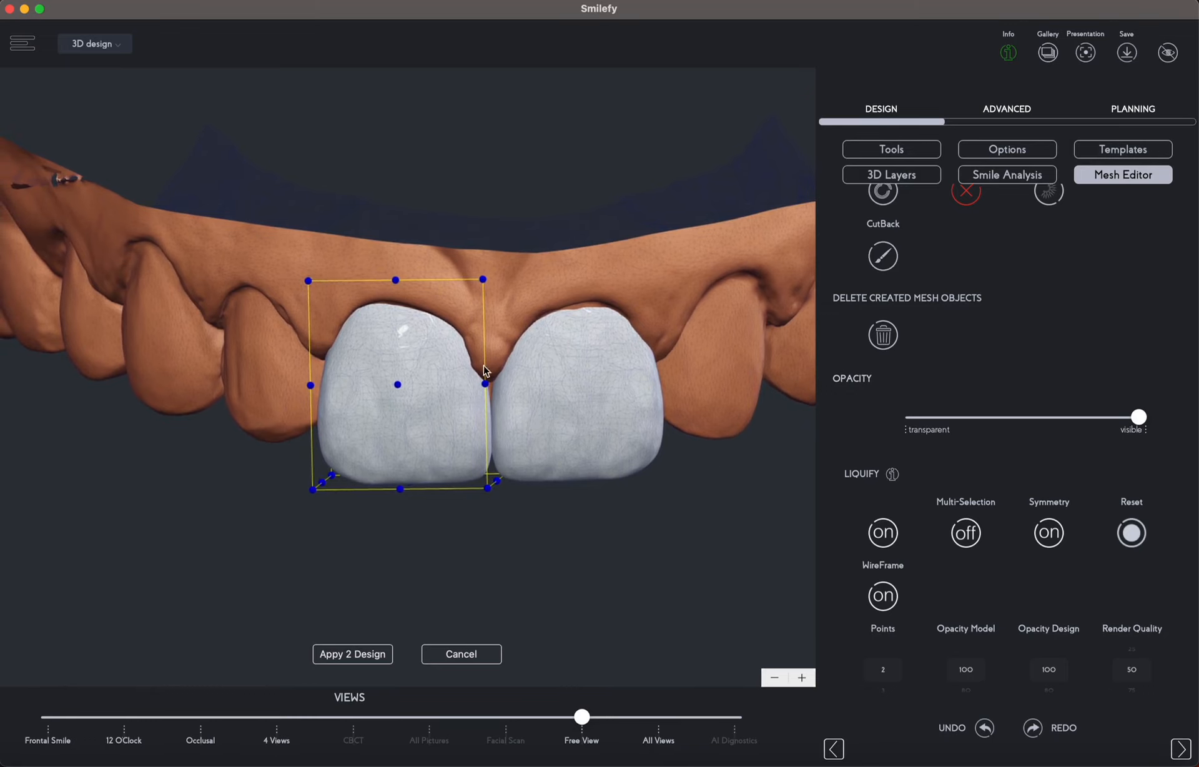
left_click(396, 281)
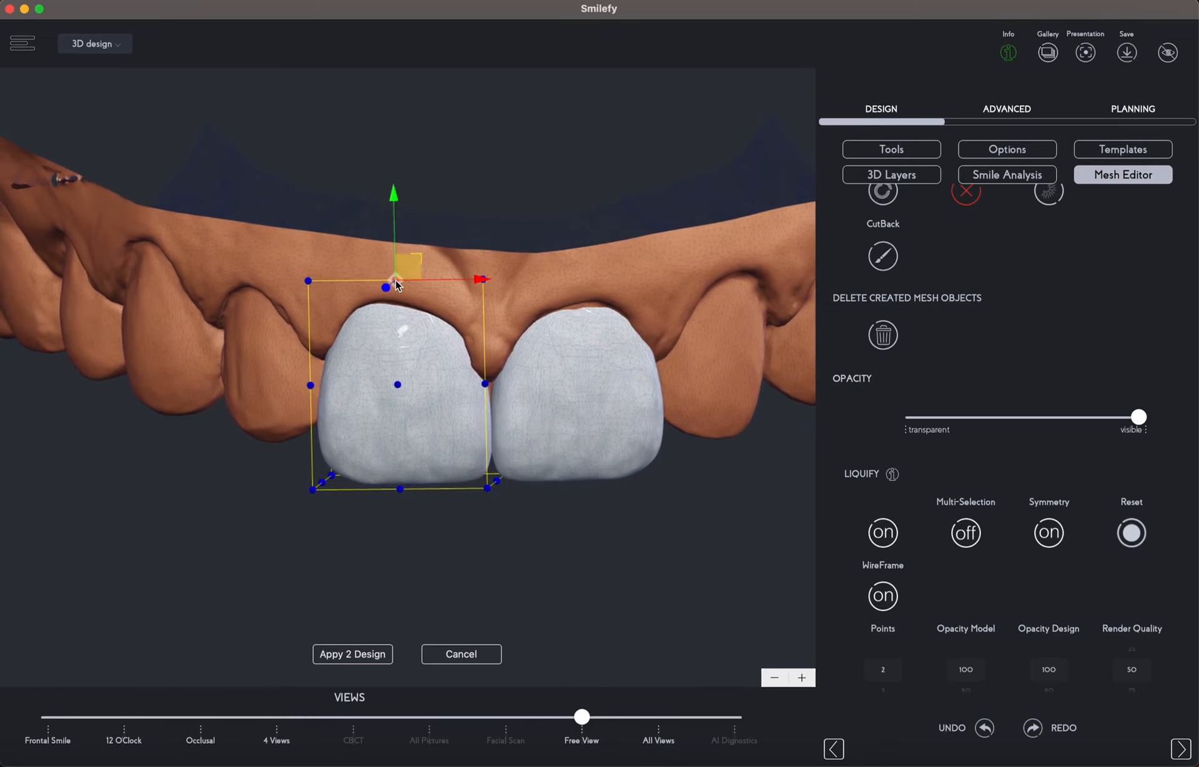
left_click_drag(524, 516, 544, 583)
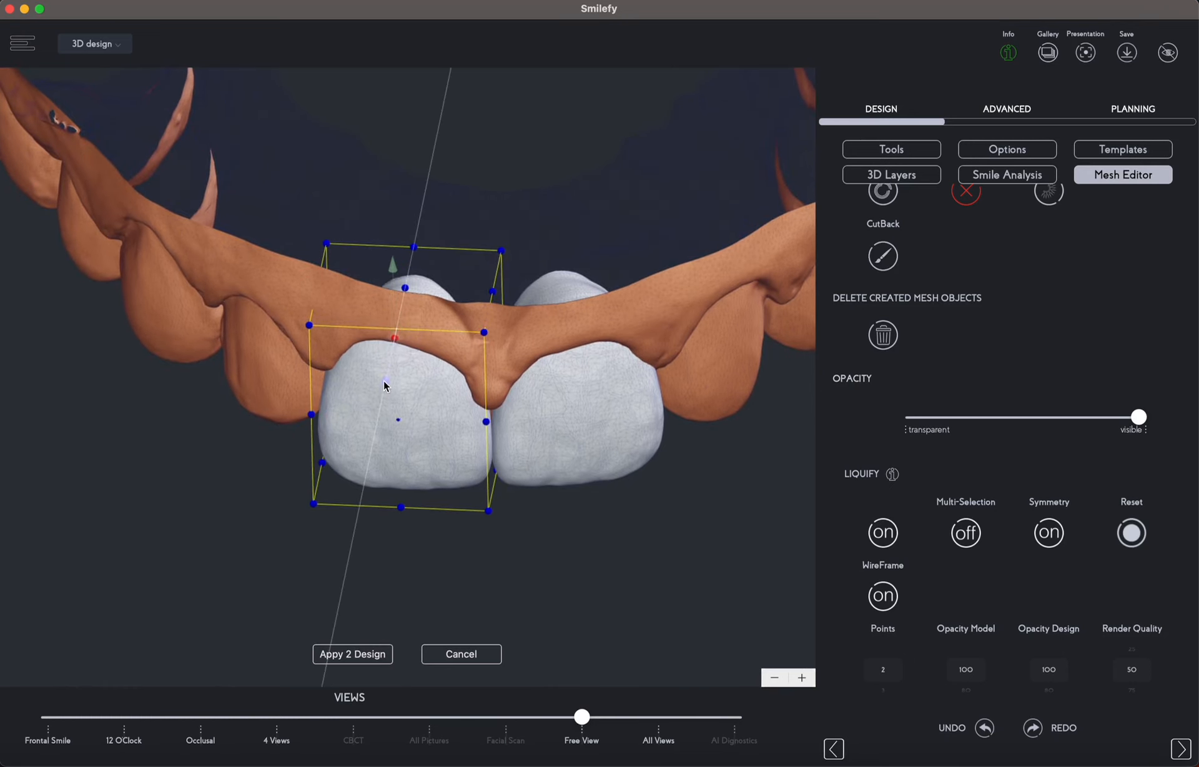
left_click_drag(387, 374, 383, 377)
Set the model opacity to 80 and adjust the middle cervical control point of the patient's upper left central incisor
left_click(593, 405)
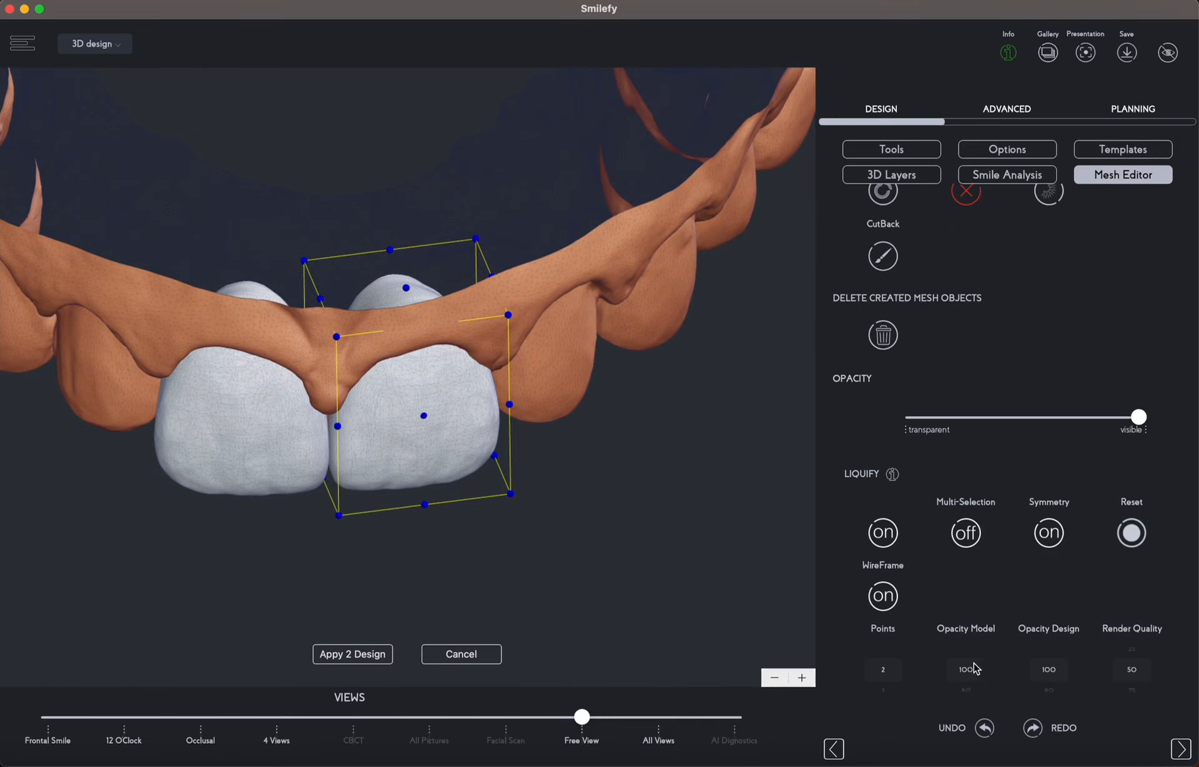
left_click_drag(974, 669, 975, 643)
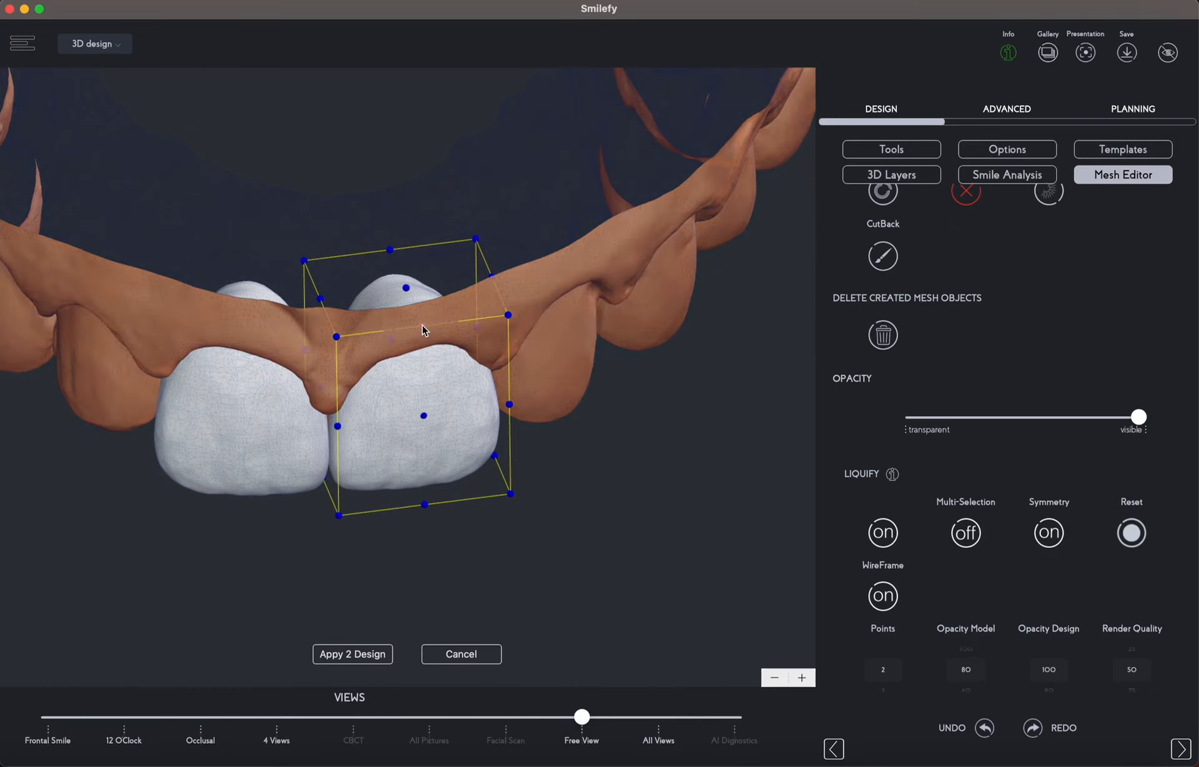
left_click(424, 327)
left_click_drag(445, 373, 451, 384)
left_click_drag(537, 562, 506, 509)
Enable Multi-Selection for both central incisors and move their distal cervical corner control points symmetrically inward
left_click(965, 532)
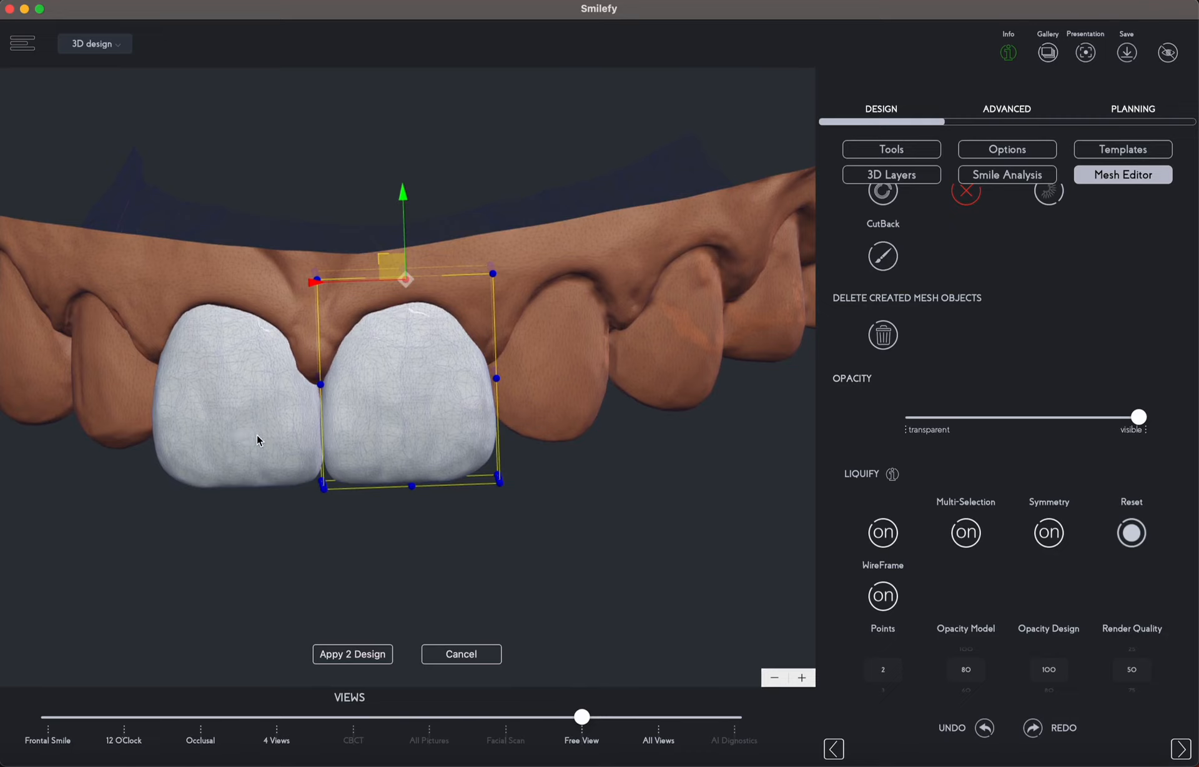
left_click(257, 435)
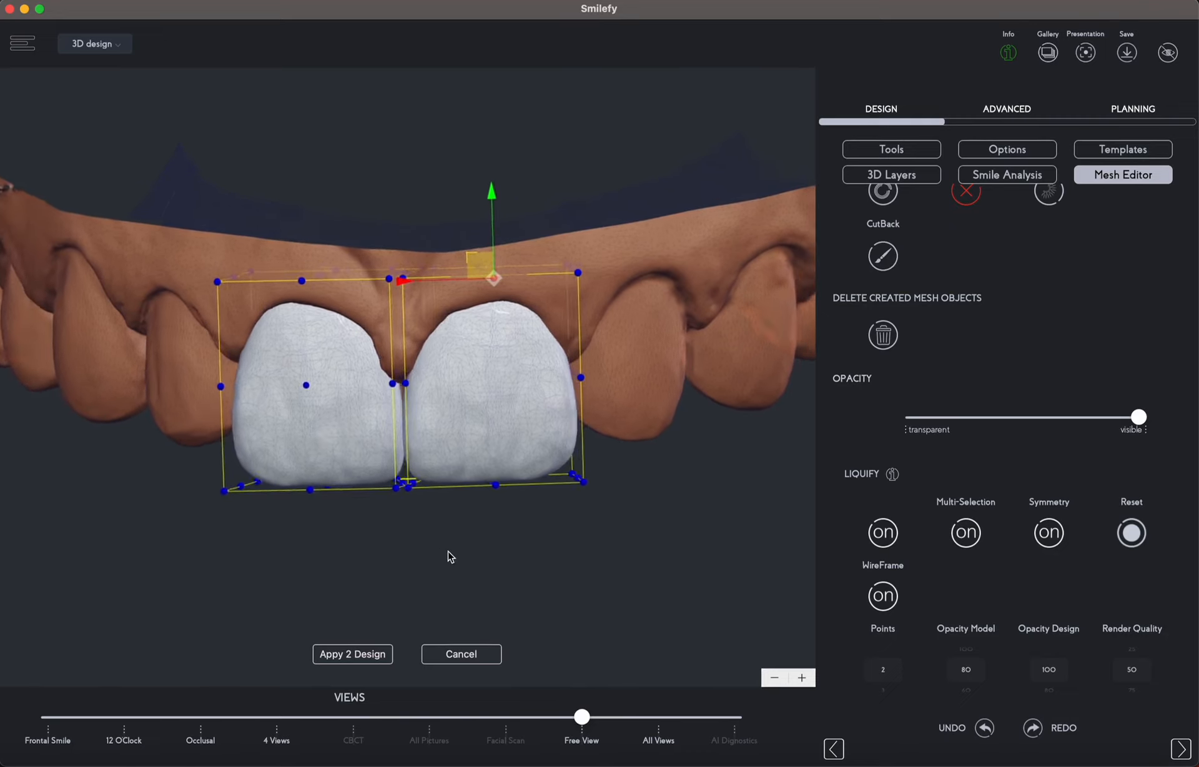
left_click_drag(447, 555, 431, 558)
left_click(585, 279)
mouse_move(587, 281)
left_mouse_down()
mouse_move(554, 291)
mouse_move(577, 290)
left_mouse_up()
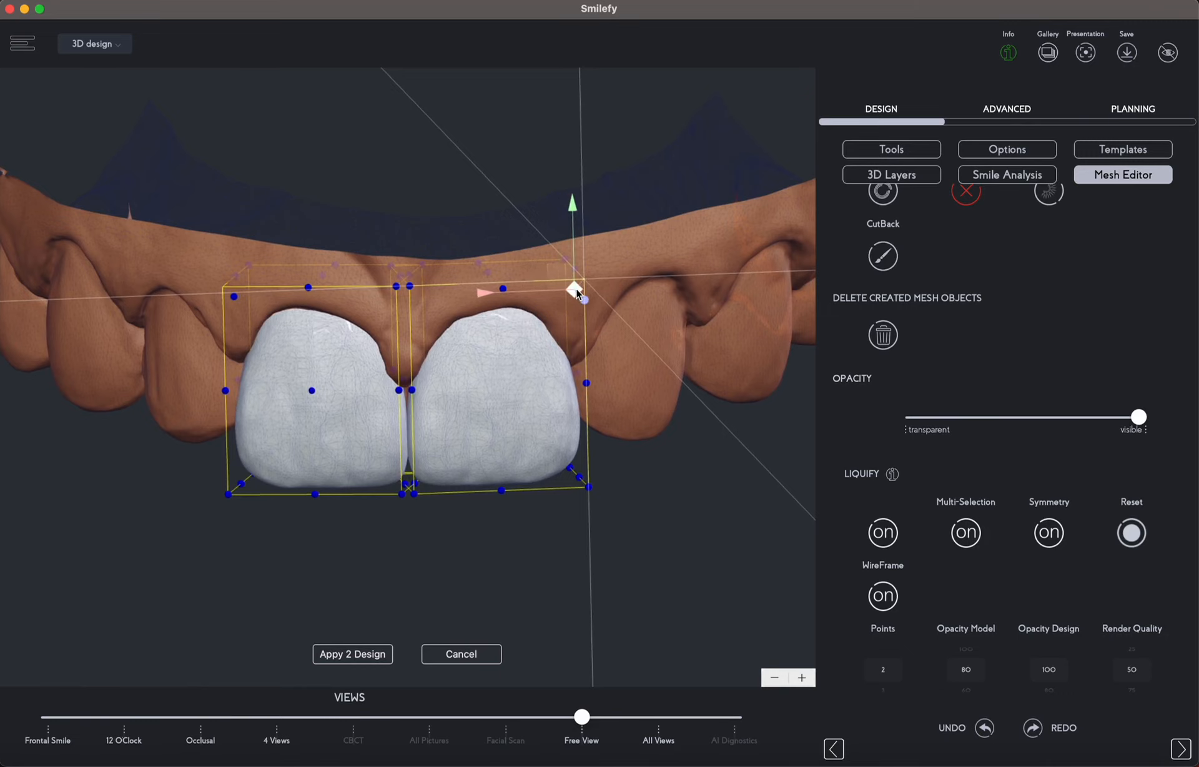
Move the distal incisal corner and distal mid-height control points of both central incisors slightly mesially
left_click(590, 489)
left_click_drag(593, 494, 583, 486)
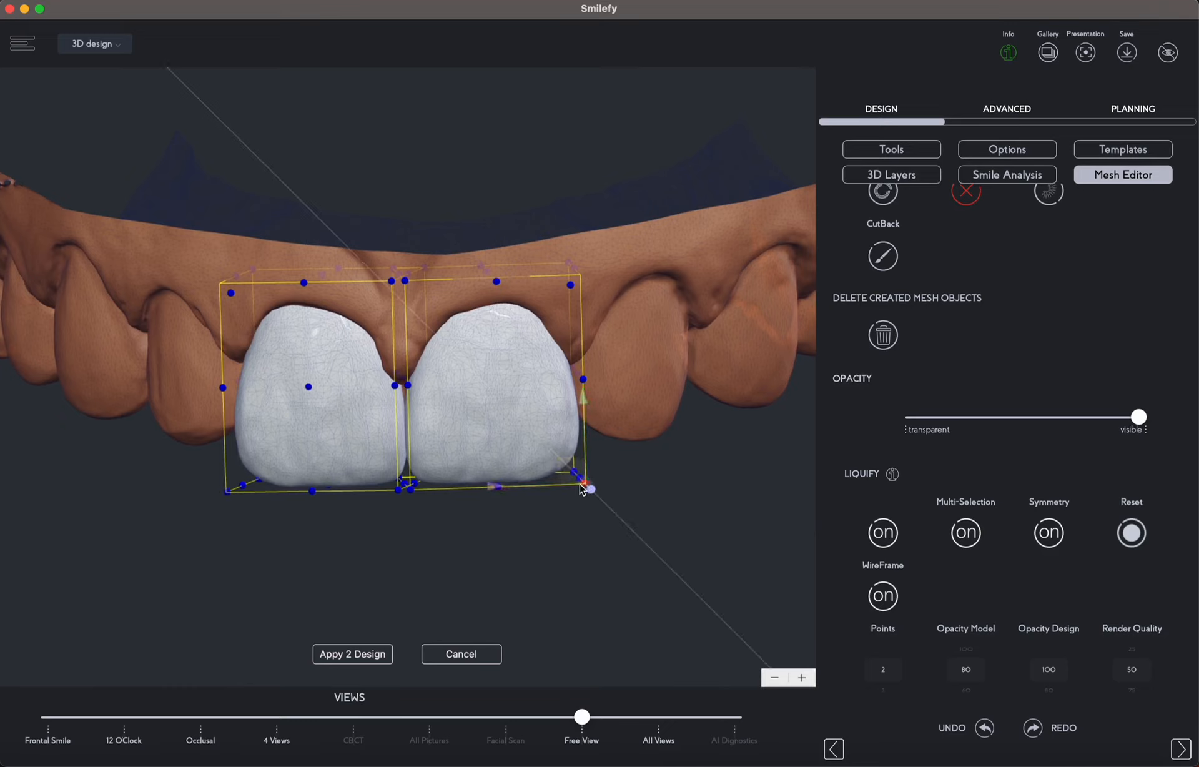
mouse_move(579, 484)
left_mouse_down()
mouse_move(571, 479)
mouse_move(578, 487)
left_mouse_up()
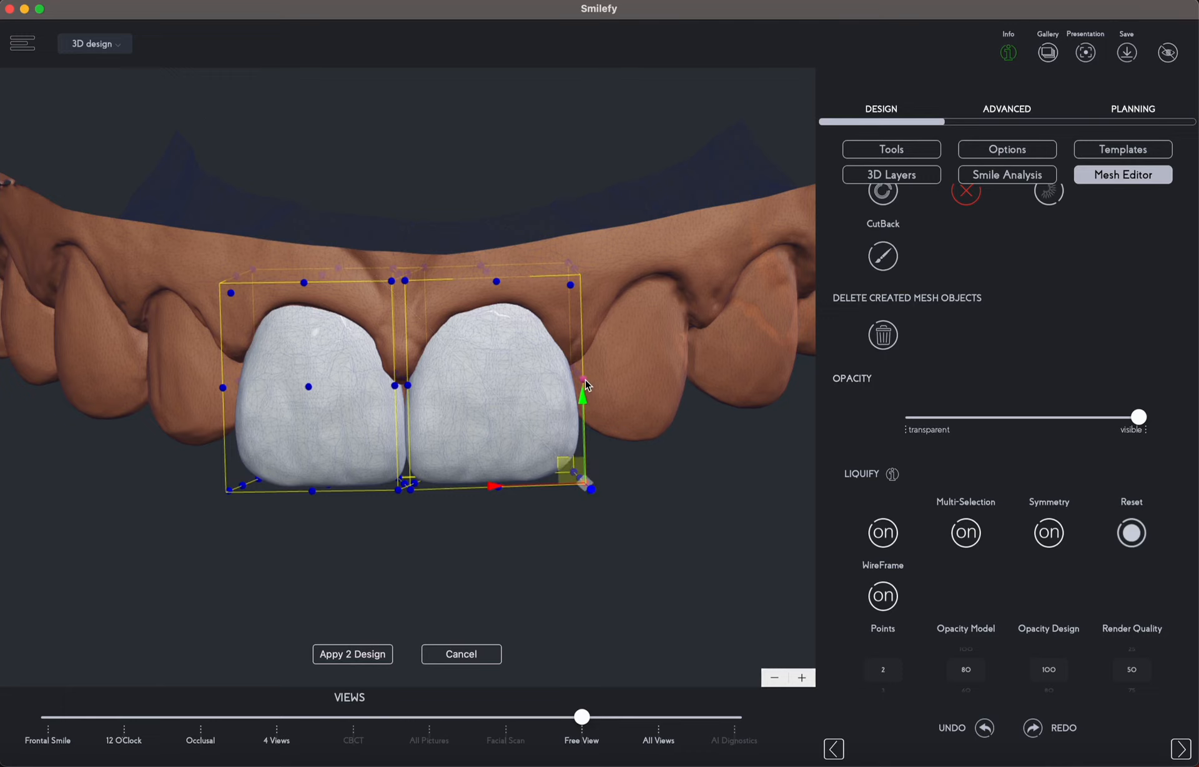
left_click_drag(585, 380, 573, 380)
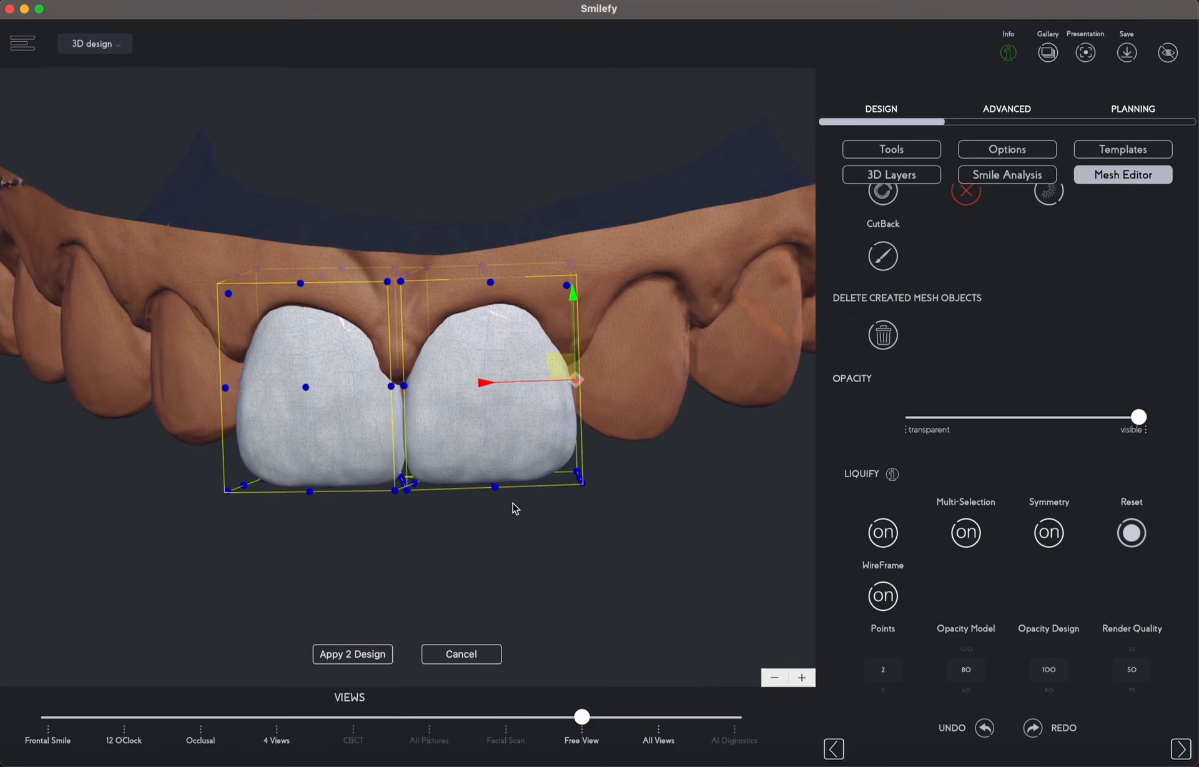
Refine the cervical contour of the upper right central incisor by moving its middle cervical control point further buccally
left_click_drag(513, 507, 172, 516)
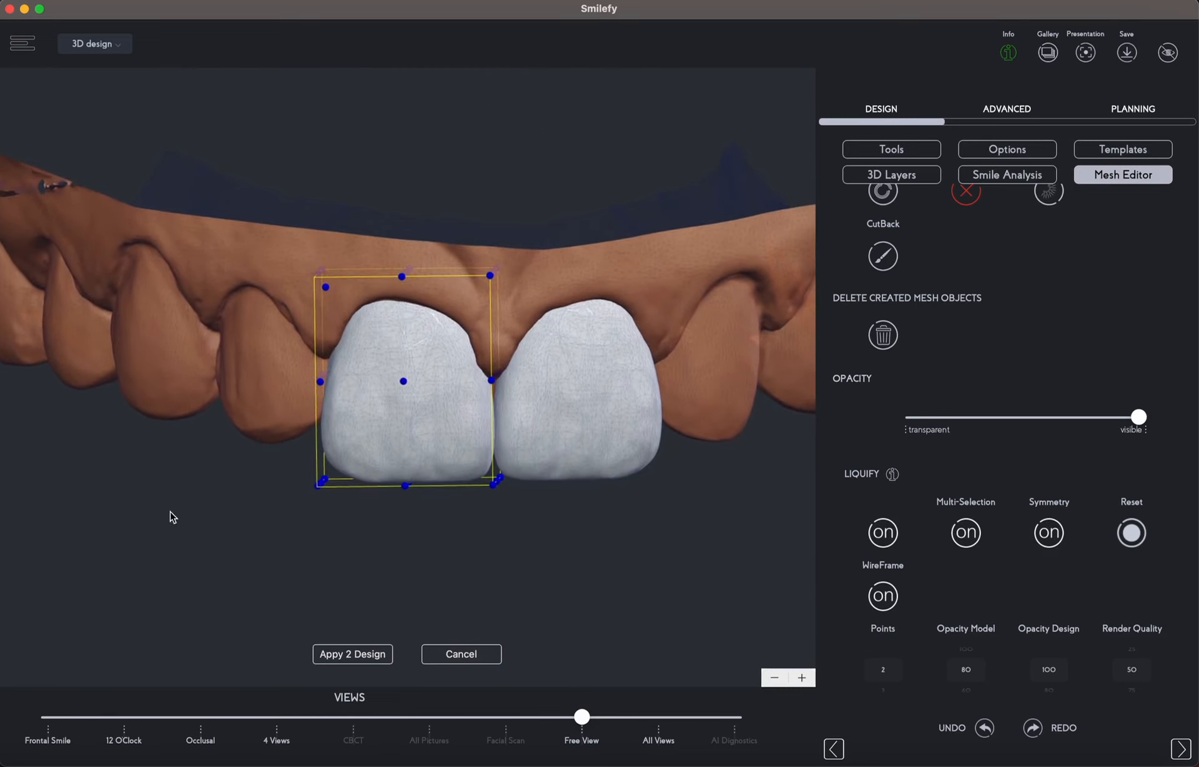
left_click(402, 278)
left_click_drag(401, 277, 404, 276)
left_click_drag(519, 200, 504, 290)
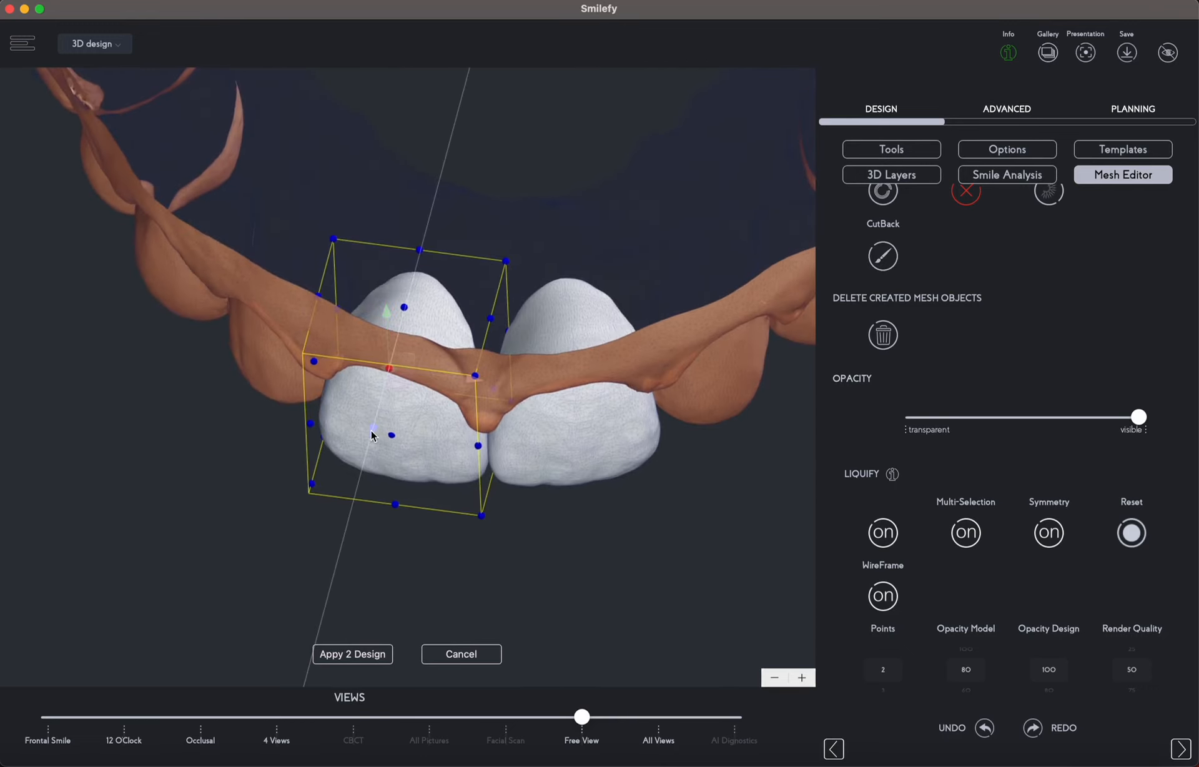
left_click_drag(372, 427, 370, 439)
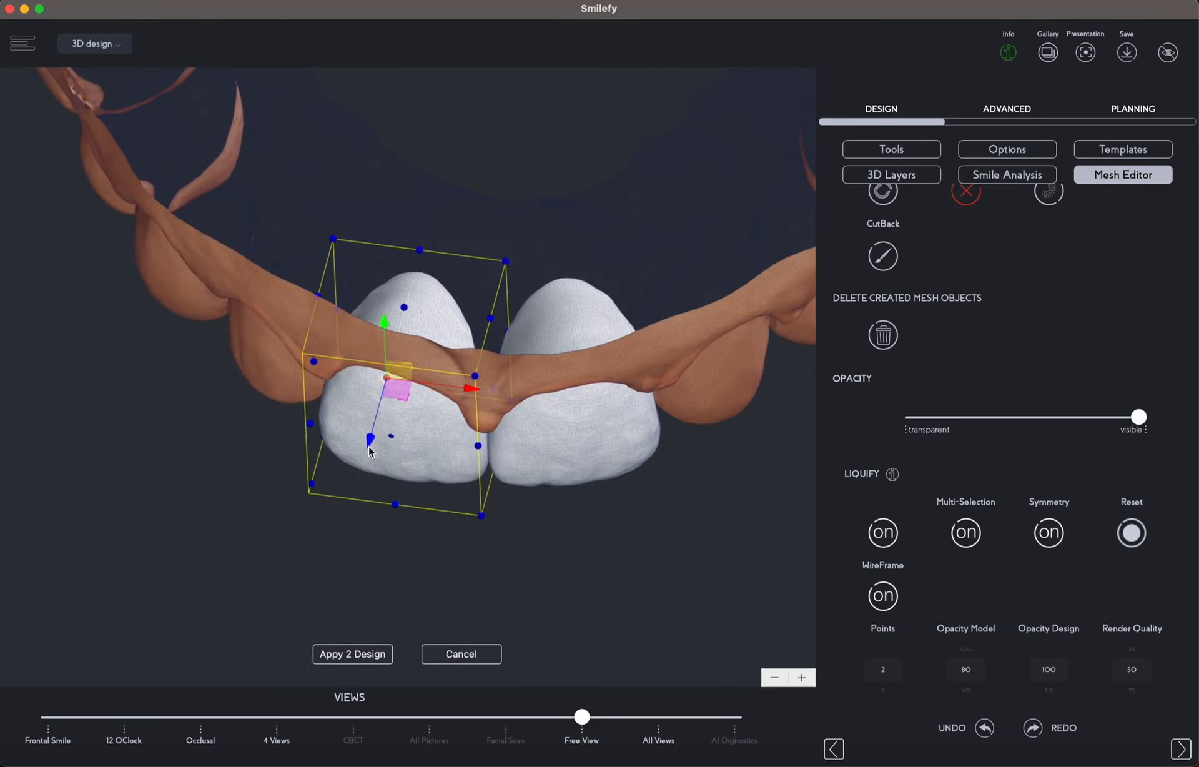
Apply the Liquify changes to the design and open the 3D layer settings
left_click(353, 656)
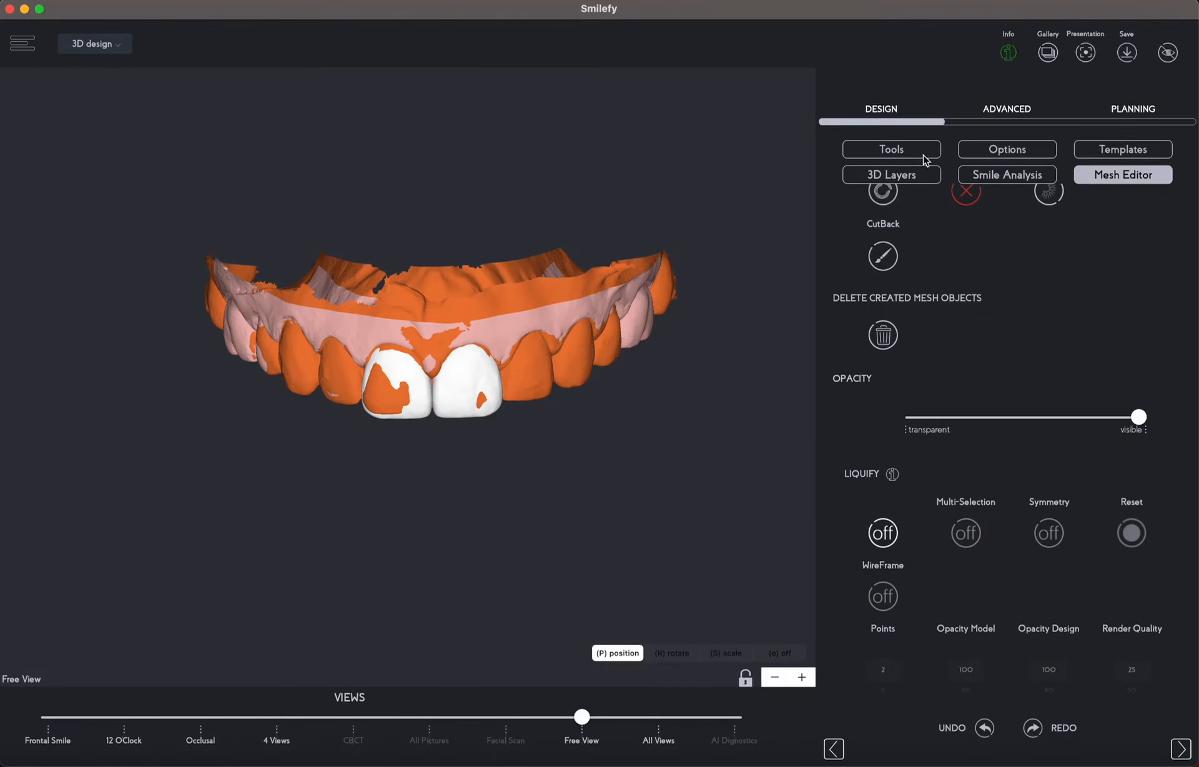
left_click(914, 181)
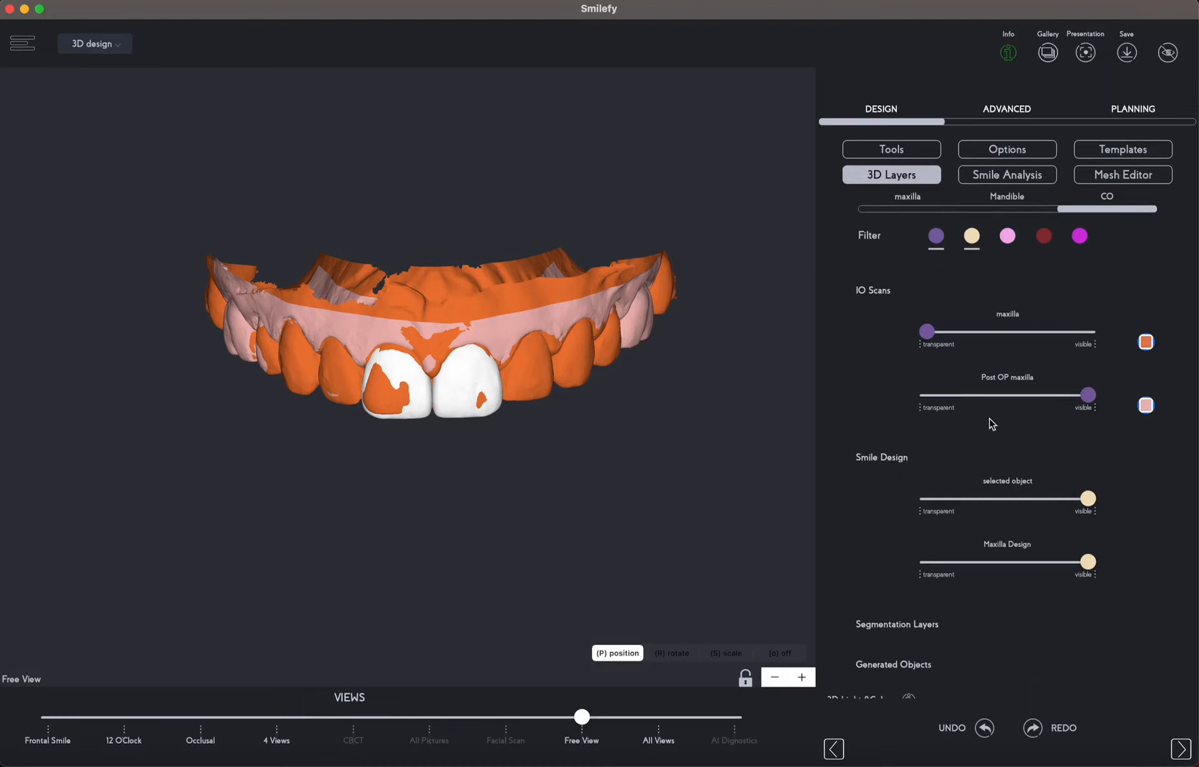
Hide the original maxilla scan and rotate the upper right central incisor slightly about its long axis to align with the neighbouring incisor
left_click(925, 330)
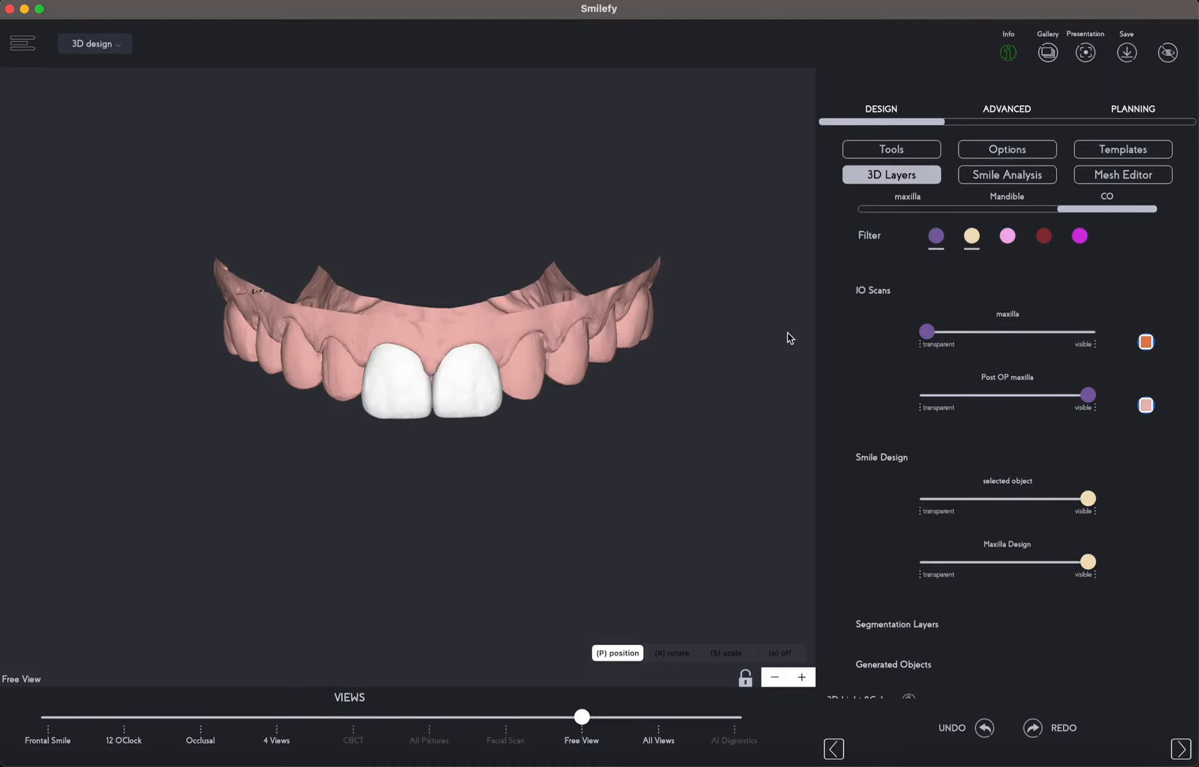
left_click_drag(606, 444, 609, 306)
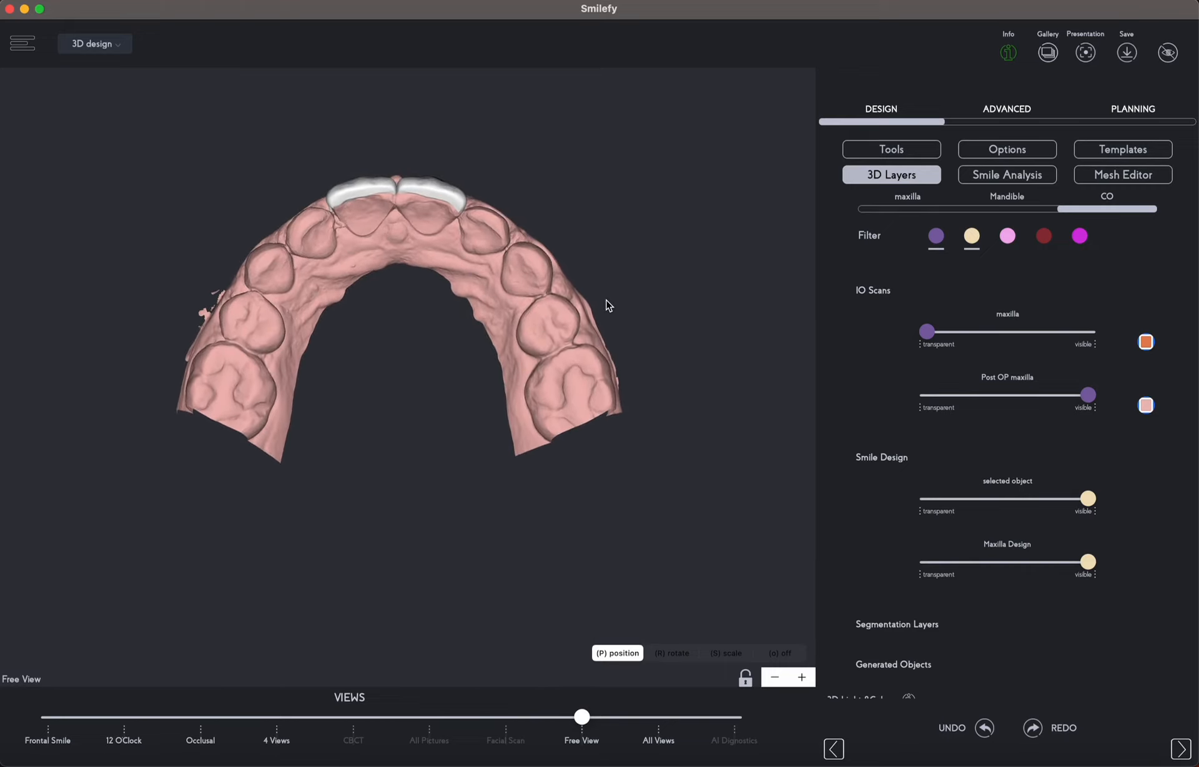
right_click_drag(609, 306, 619, 460)
scroll(618, 460, "up", 15)
left_click(562, 278)
key("r")
left_click(329, 293)
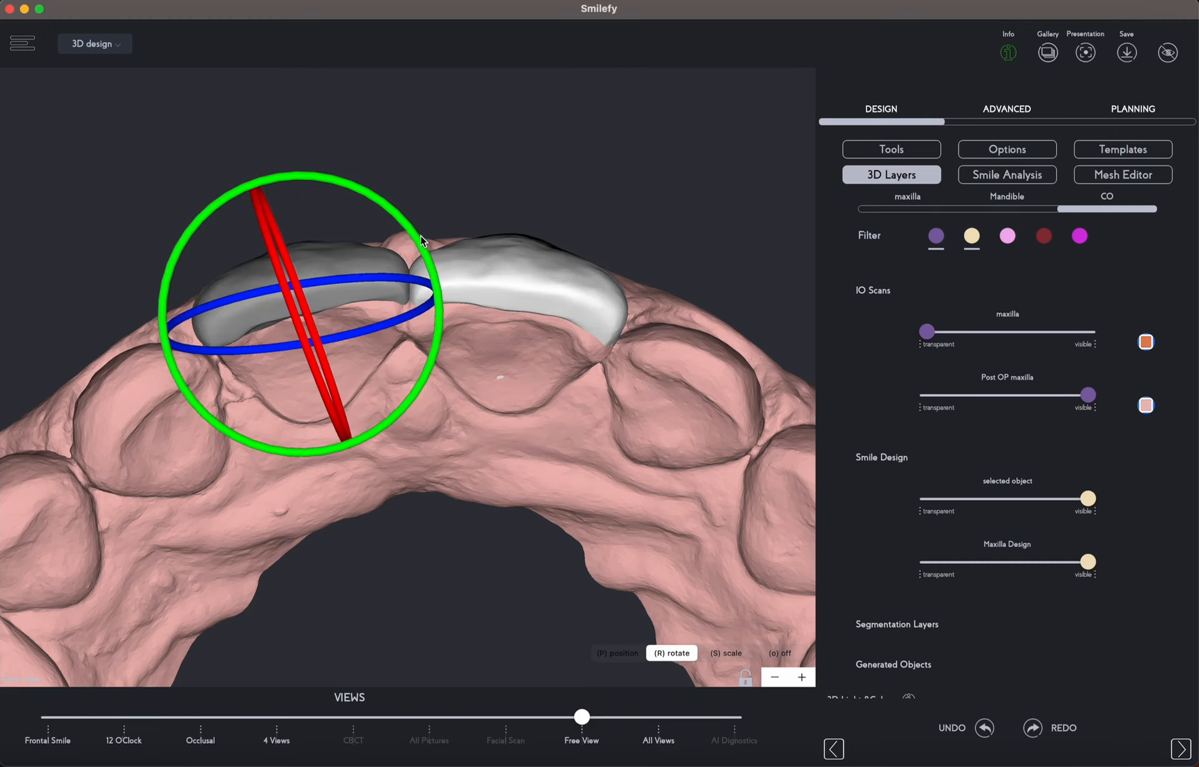
left_click_drag(419, 245, 435, 248)
left_click(576, 213)
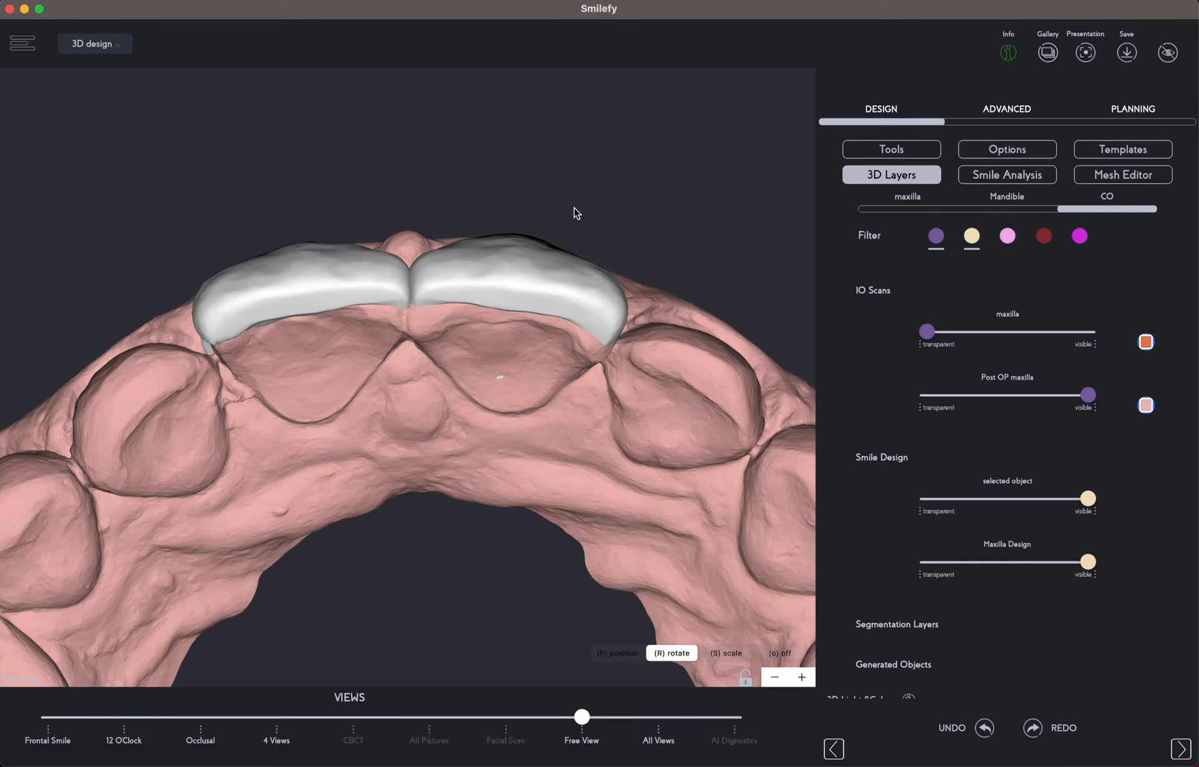
Turn on Inter proximal editing in Mesh Editor and load the Post OP maxilla scan for it
left_click_drag(616, 206, 570, 494)
left_click_drag(559, 318, 556, 467)
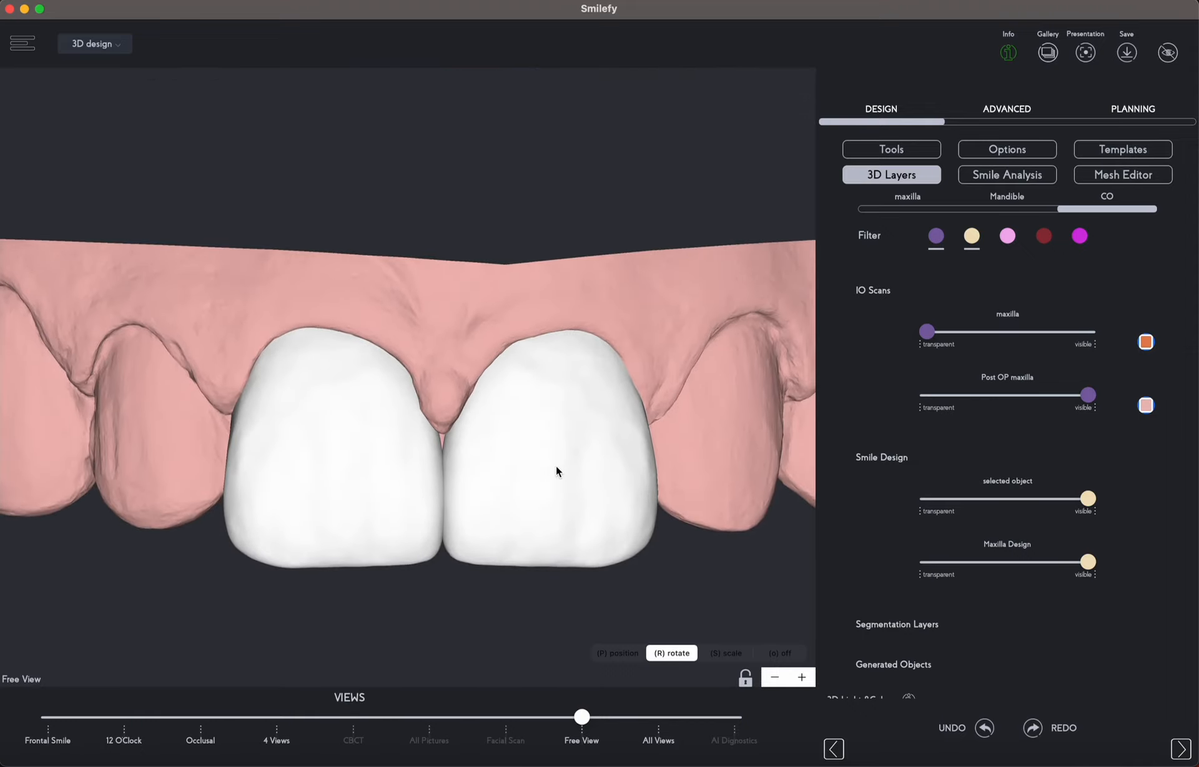
scroll(699, 601, "down", 4)
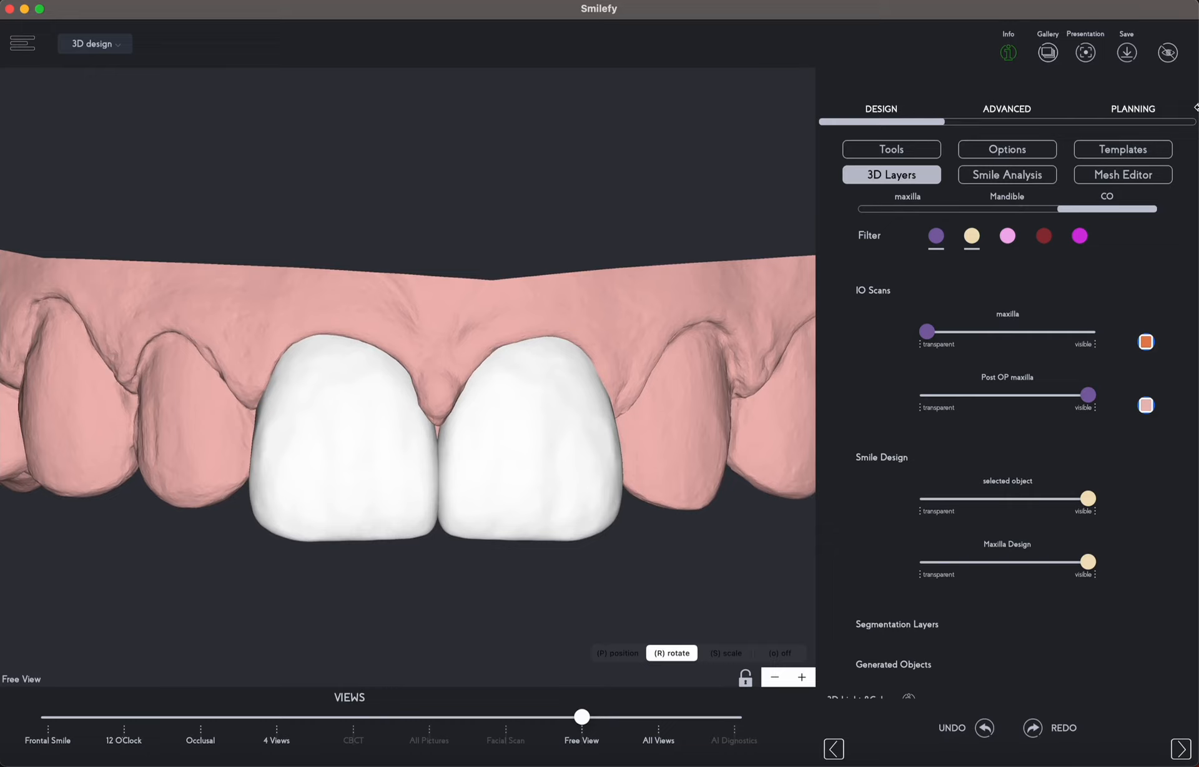
left_click(1126, 173)
scroll(1087, 266, "up", 5)
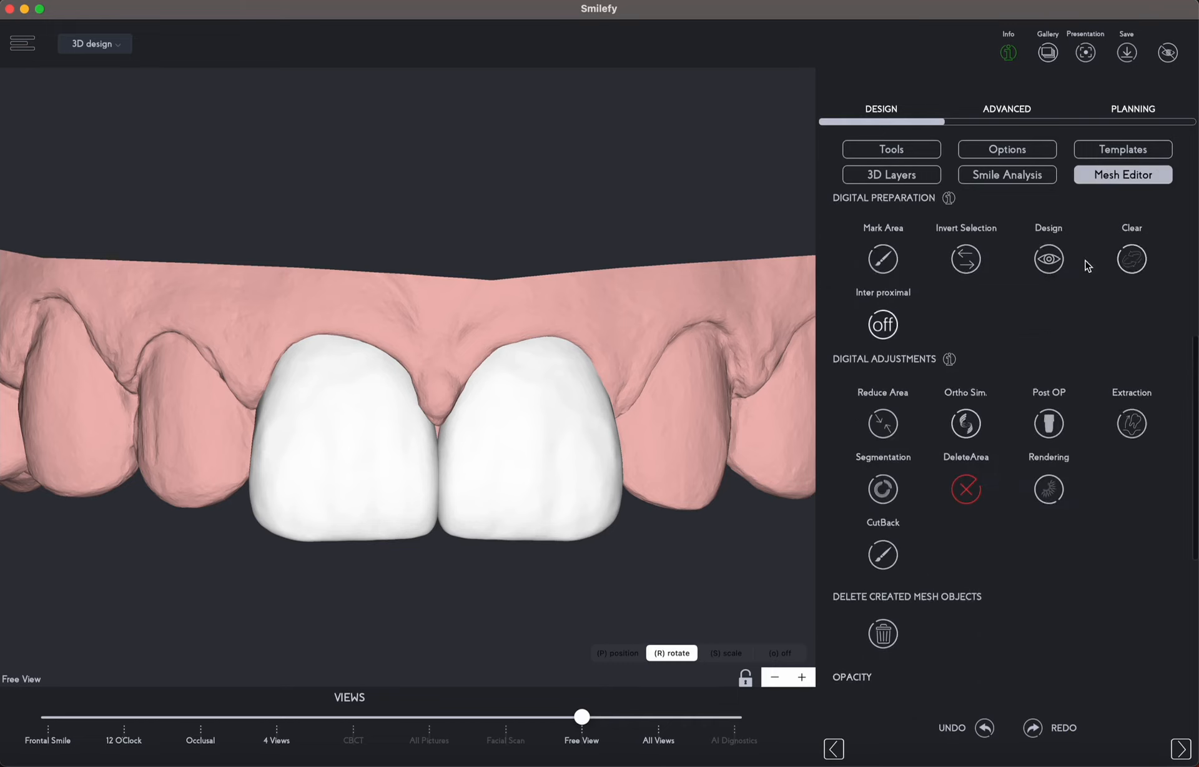
scroll(1087, 266, "up", 2)
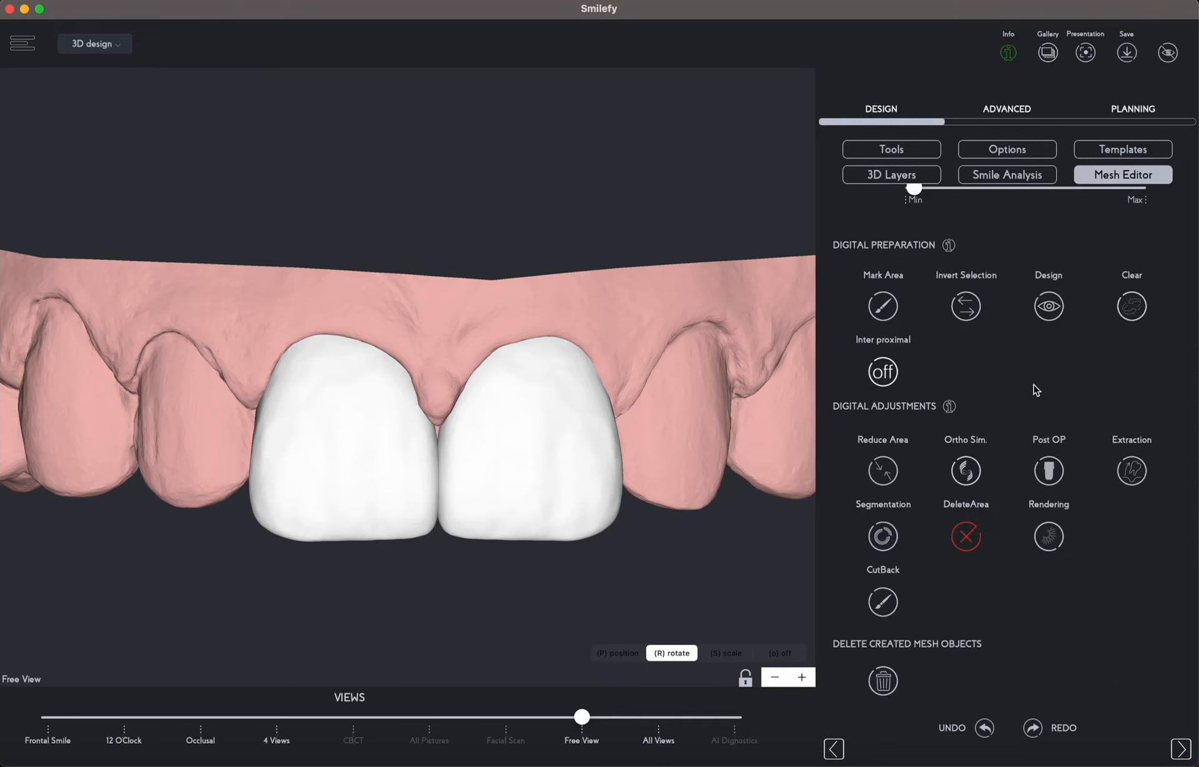
scroll(1036, 389, "up", 10)
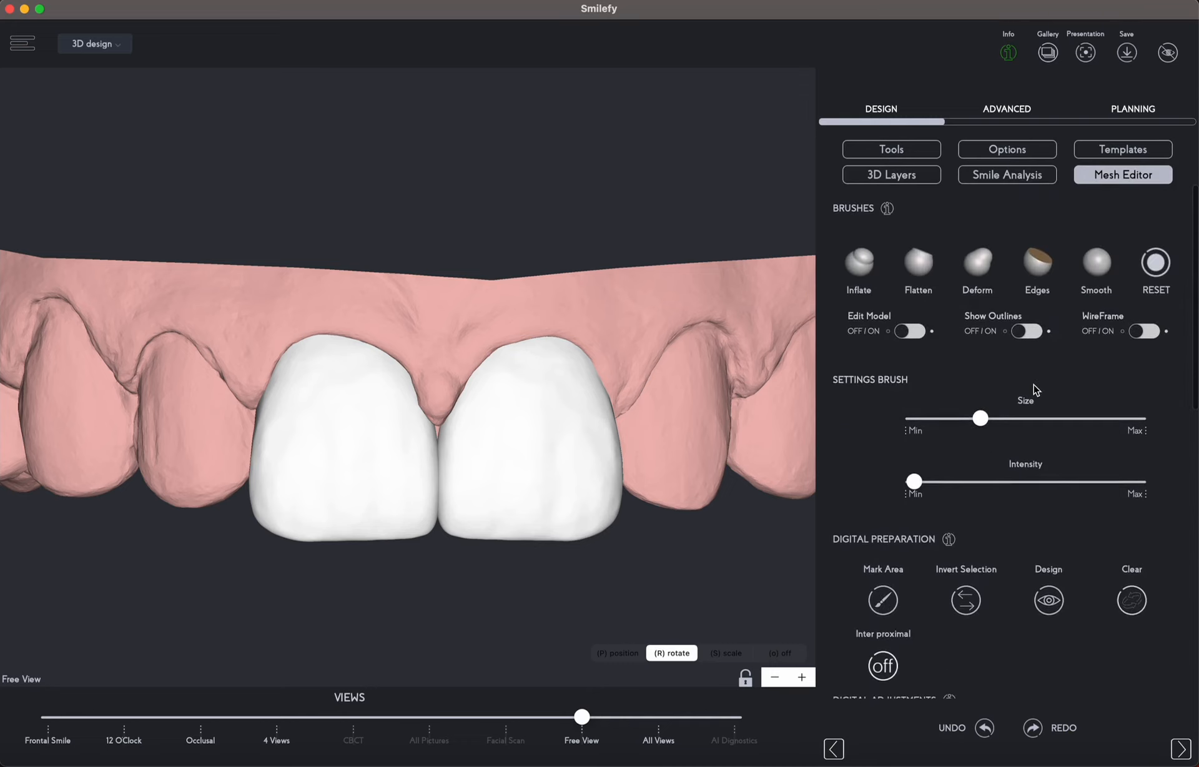
scroll(1036, 391, "down", 5)
scroll(1036, 392, "down", 7)
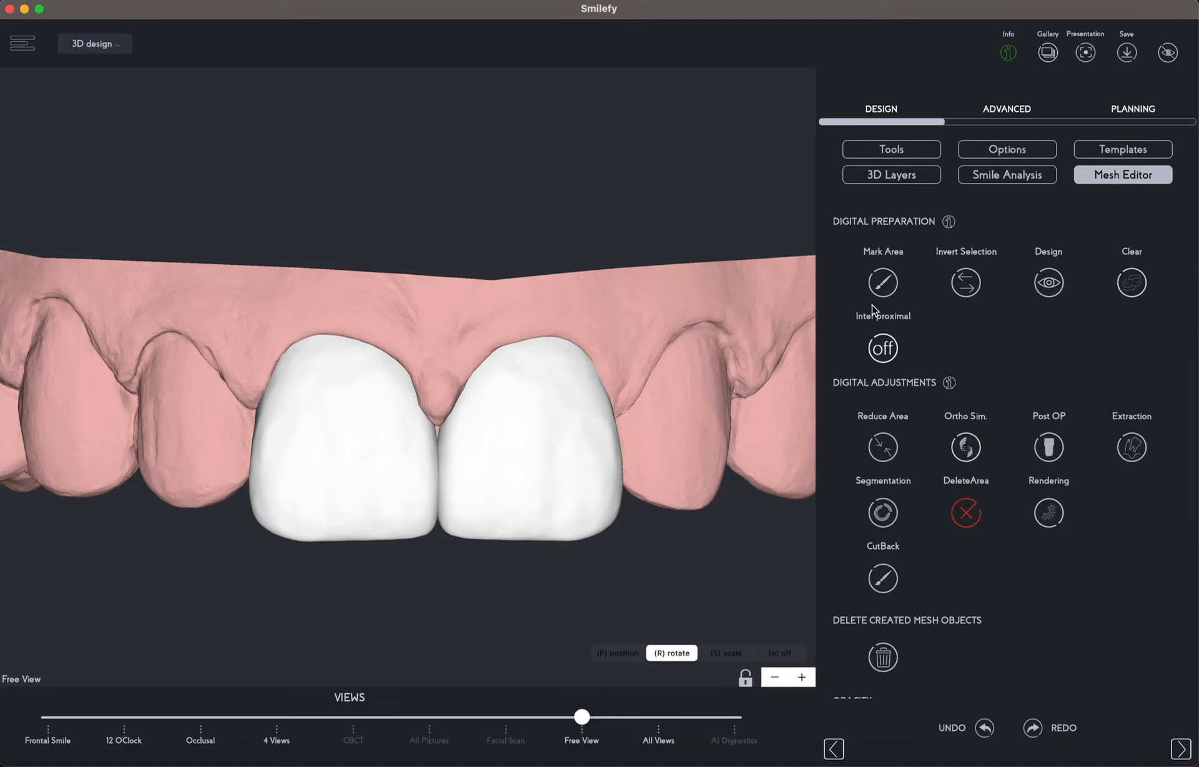
left_click(883, 348)
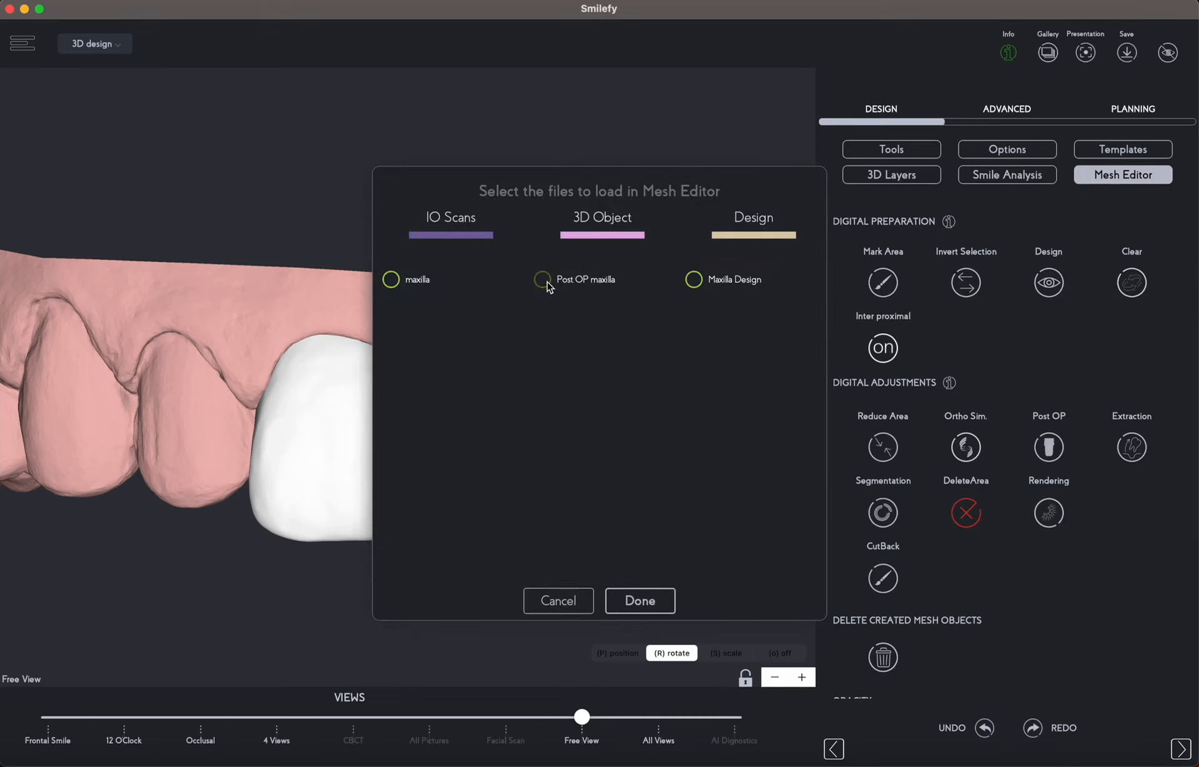
left_click(543, 280)
left_click(643, 601)
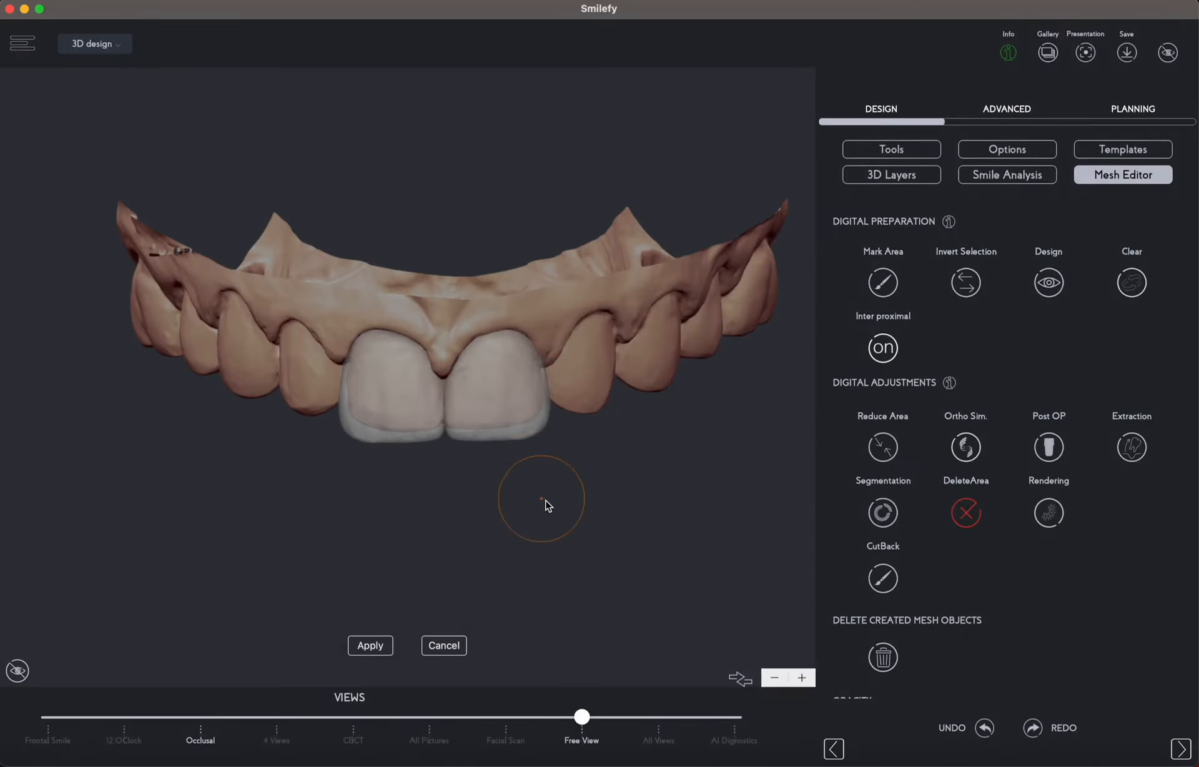
Make the post-op scan fully transparent to isolate the two central incisors, and select the upper right central incisor
left_click_drag(571, 507, 517, 513)
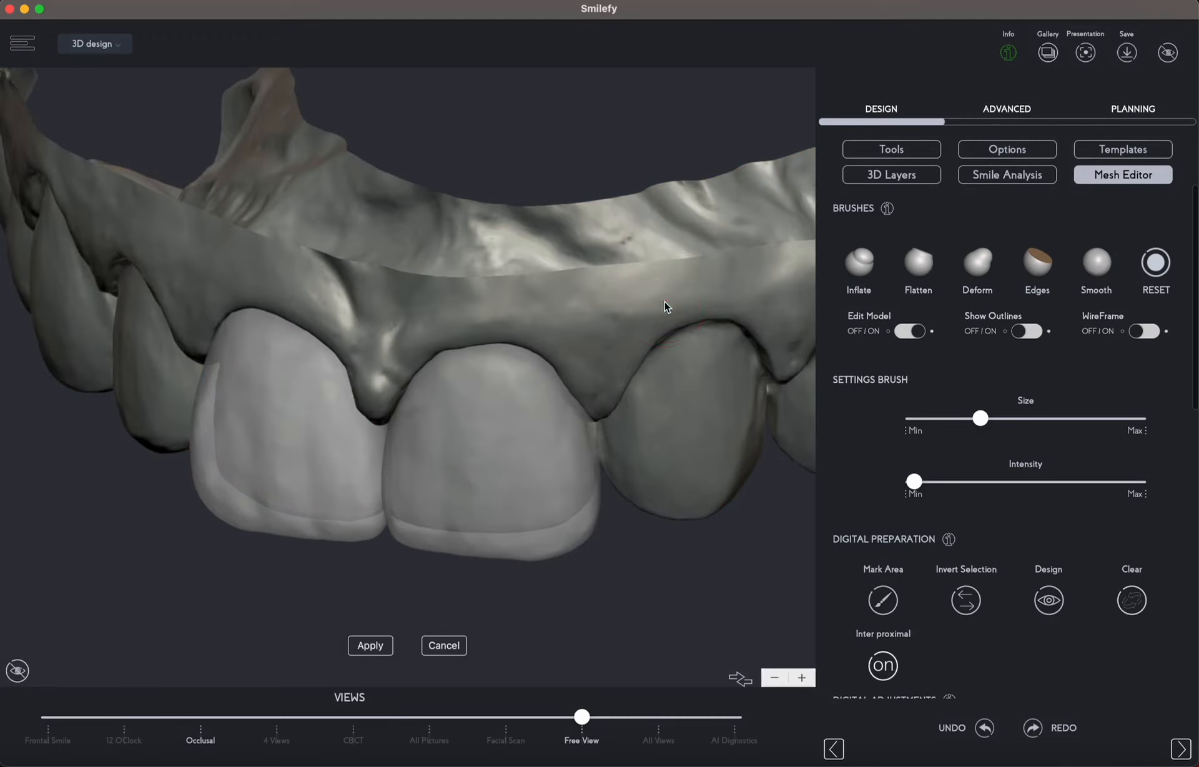
scroll(852, 509, "down", 5)
scroll(1070, 530, "down", 5)
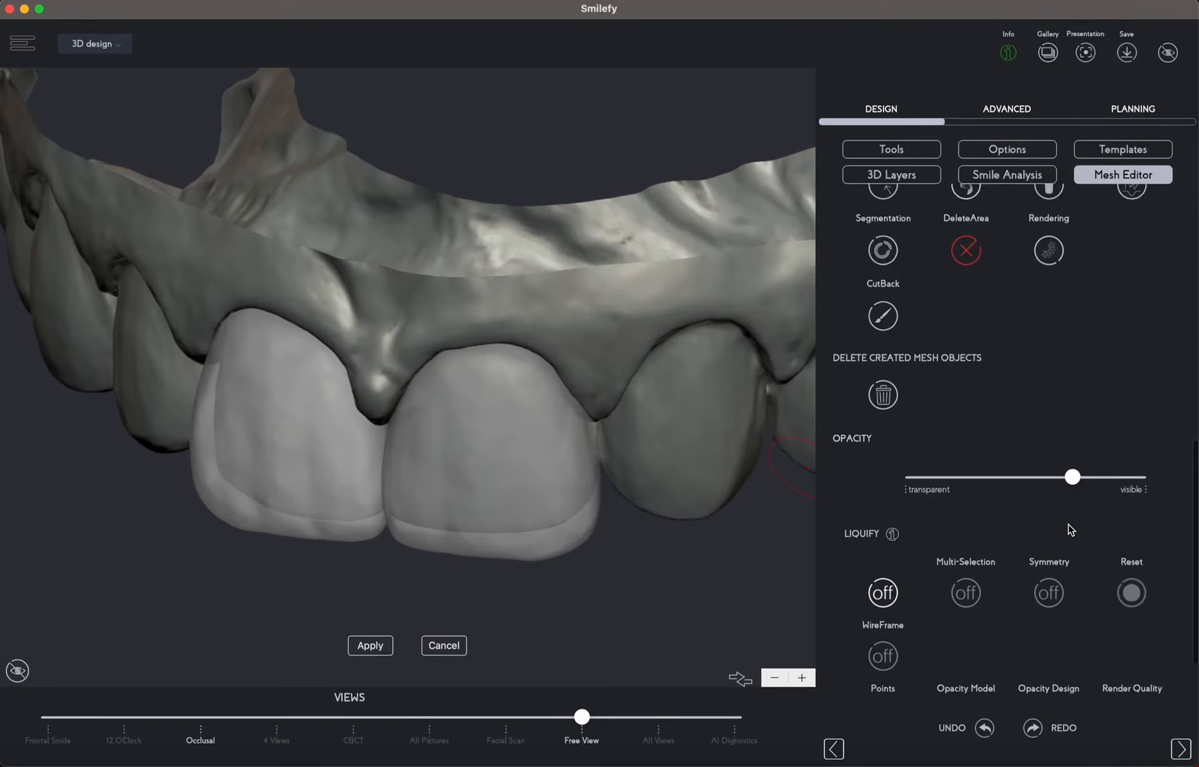
left_click_drag(1072, 464, 891, 468)
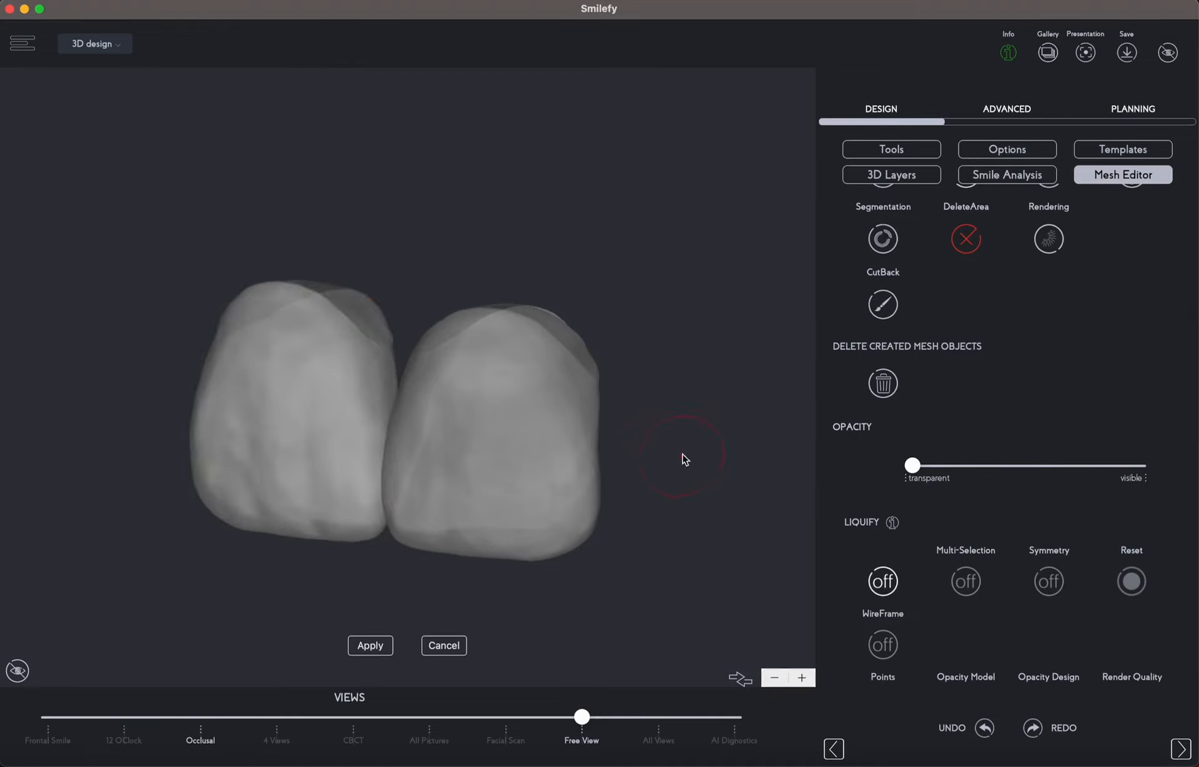
left_click(292, 487)
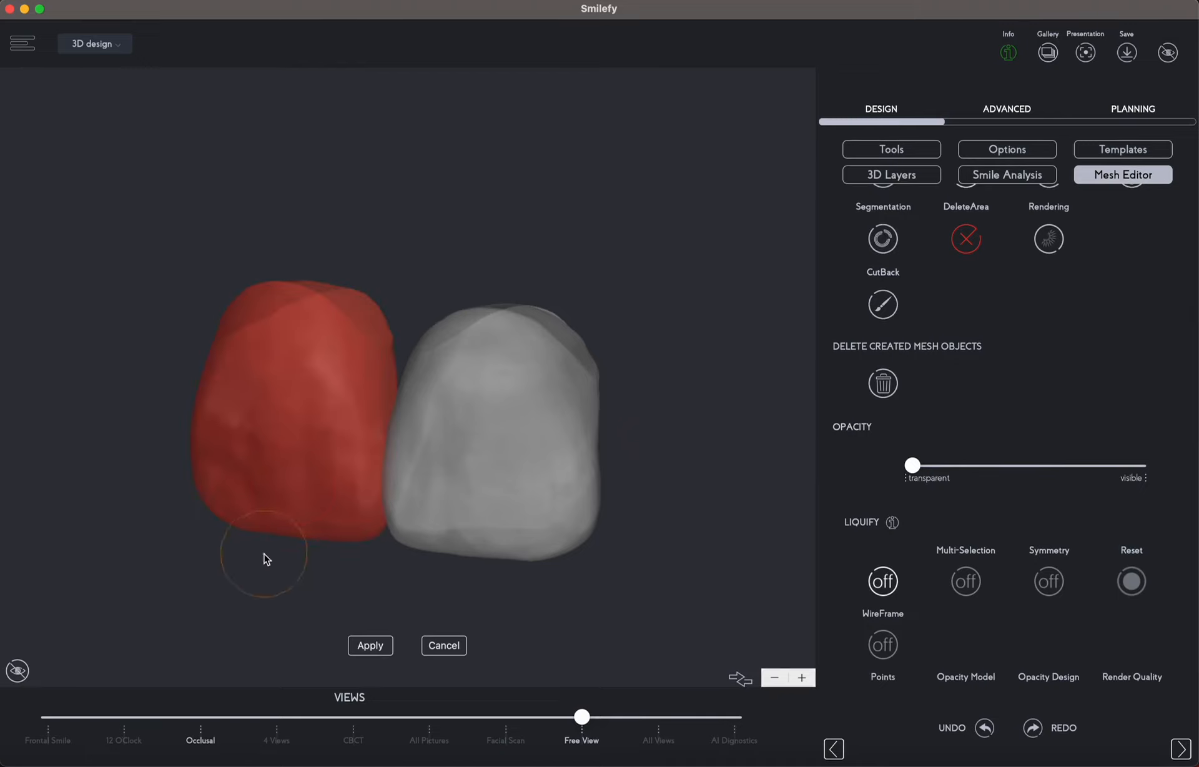
left_click_drag(263, 555, 229, 585)
scroll(442, 455, "up", 8)
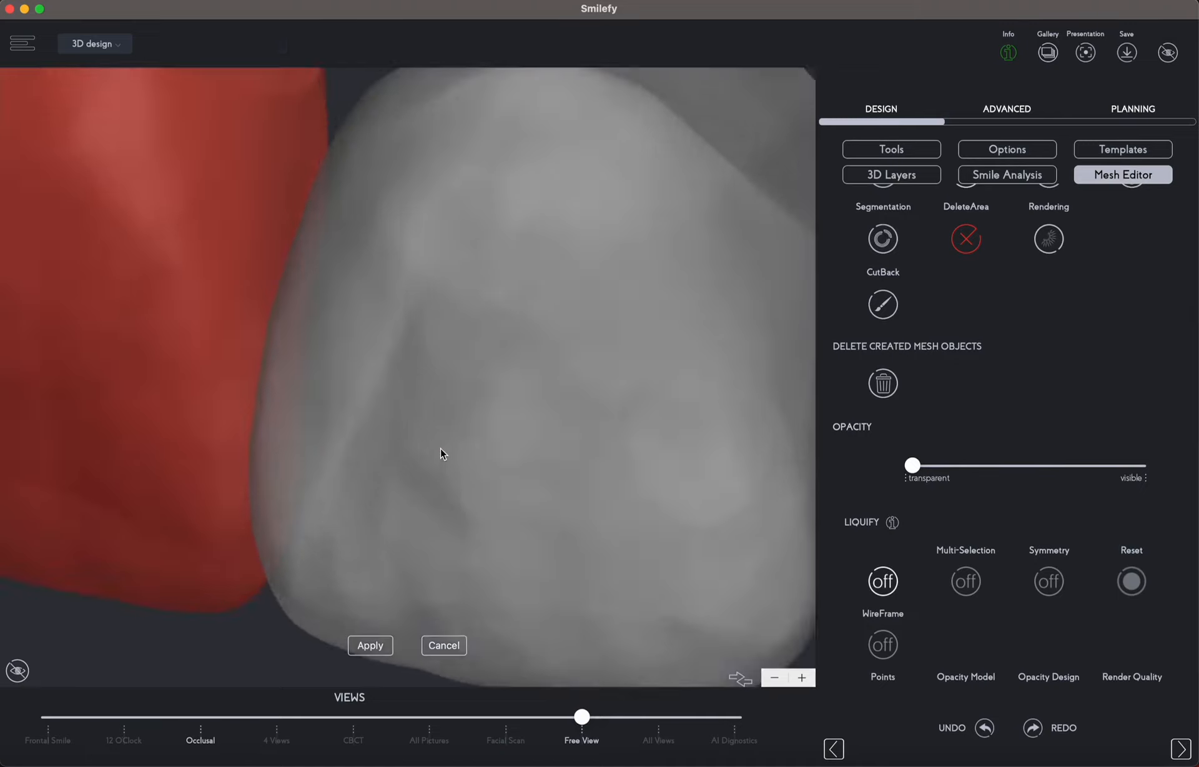
scroll(442, 454, "down", 8)
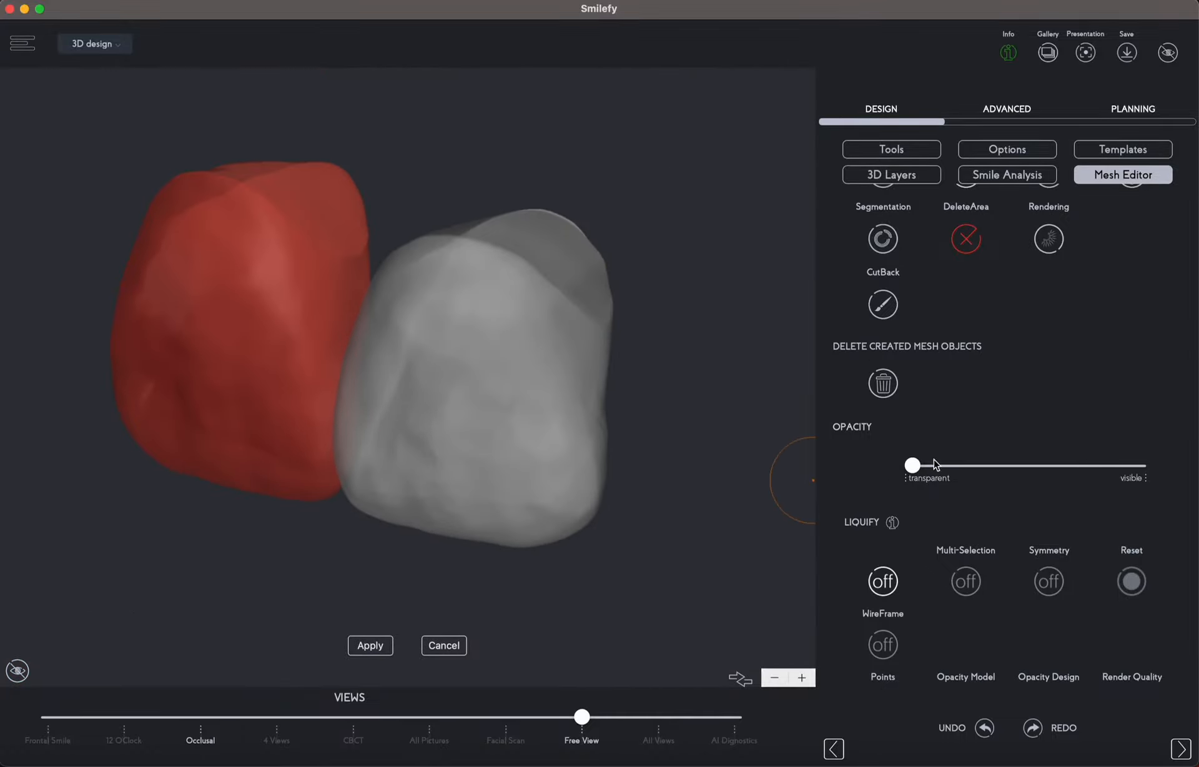
Enlarge the brush slightly and raise the mesh opacity to almost fully visible
scroll(968, 455, "up", 10)
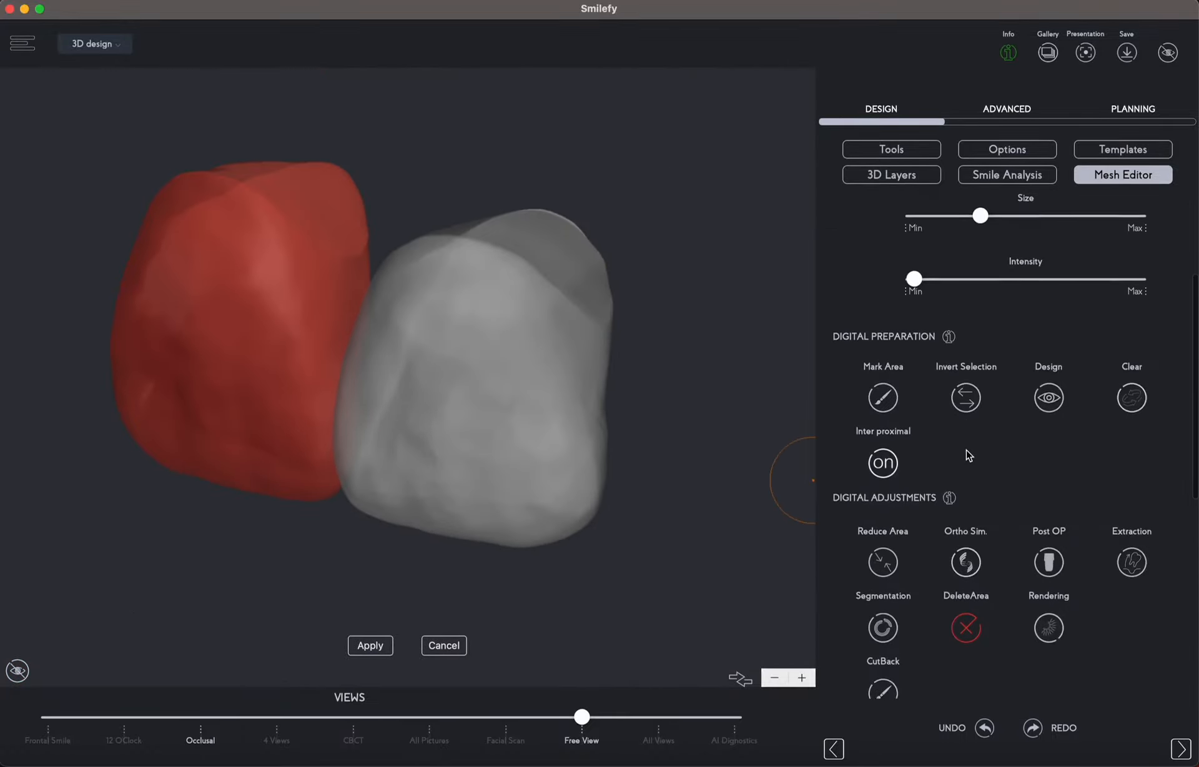
mouse_move(981, 329)
left_mouse_down()
mouse_move(999, 329)
mouse_move(985, 331)
left_mouse_up()
scroll(968, 531, "down", 8)
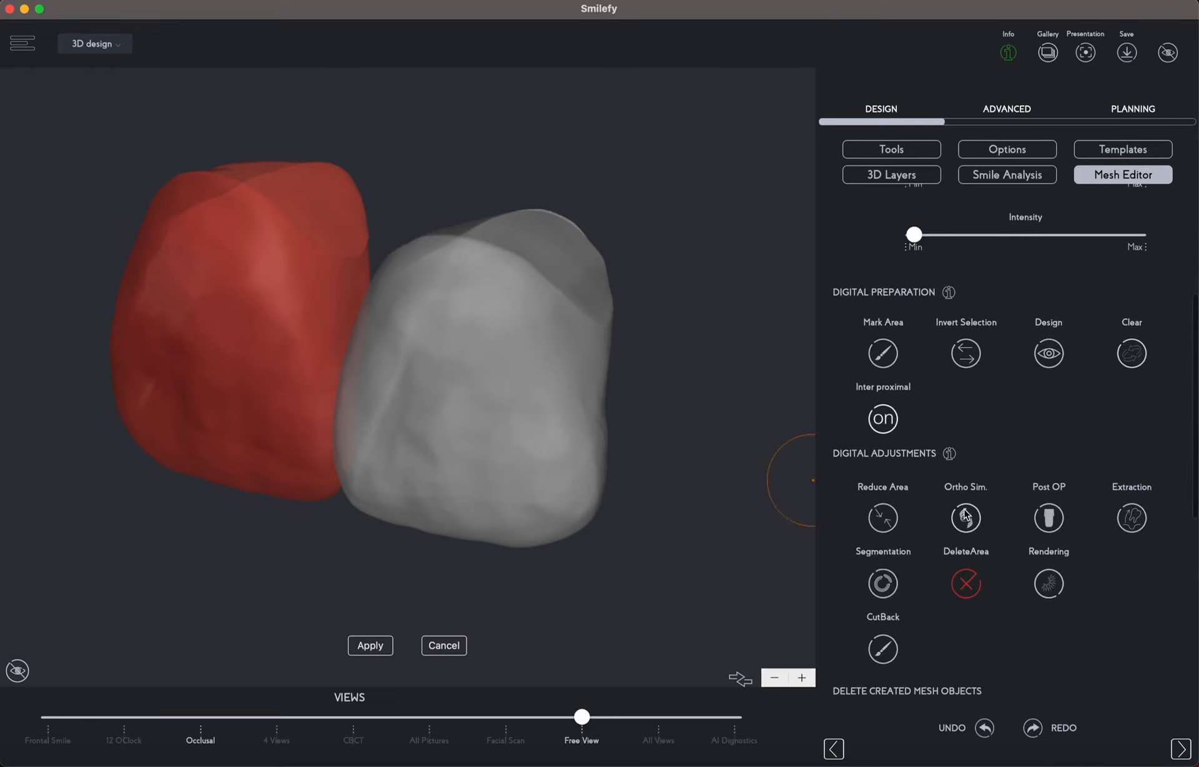
left_click(917, 587)
left_click_drag(921, 590, 1147, 597)
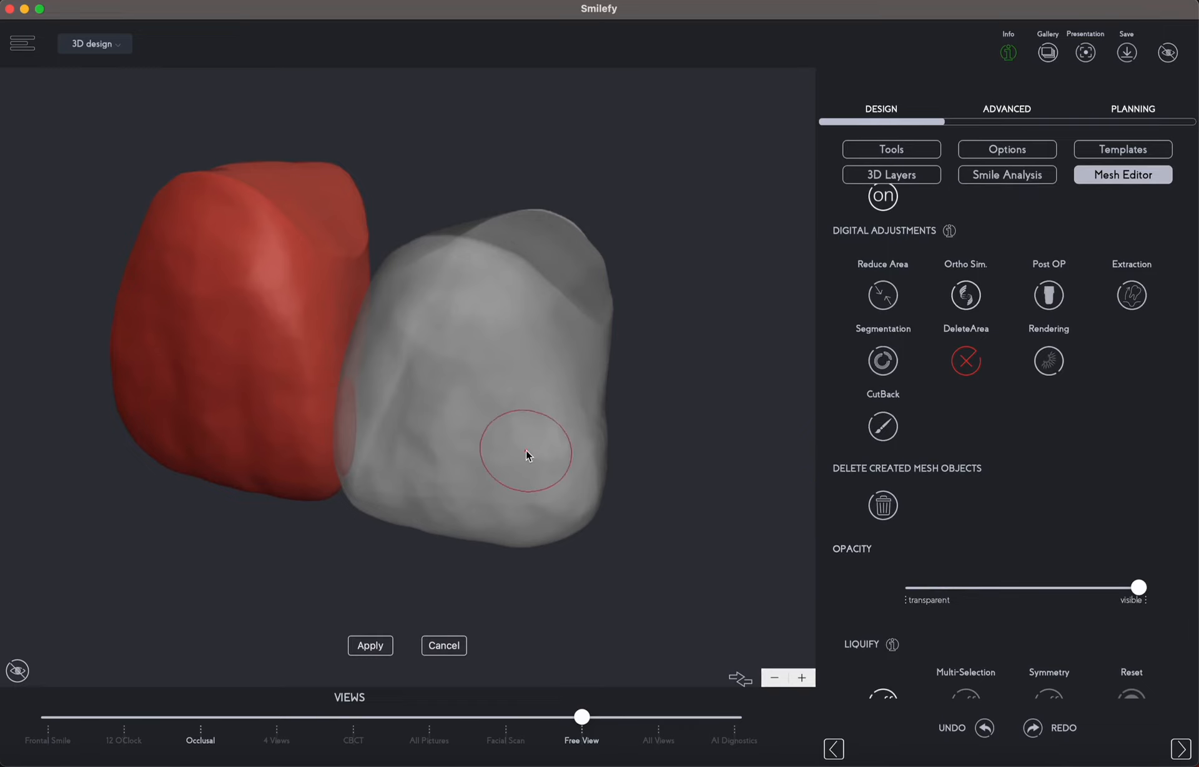
Set up the Flatten brush with a larger size and slightly higher intensity to reduce the upper right central incisor's mesial contact area
middle_click_drag(653, 492, 624, 481)
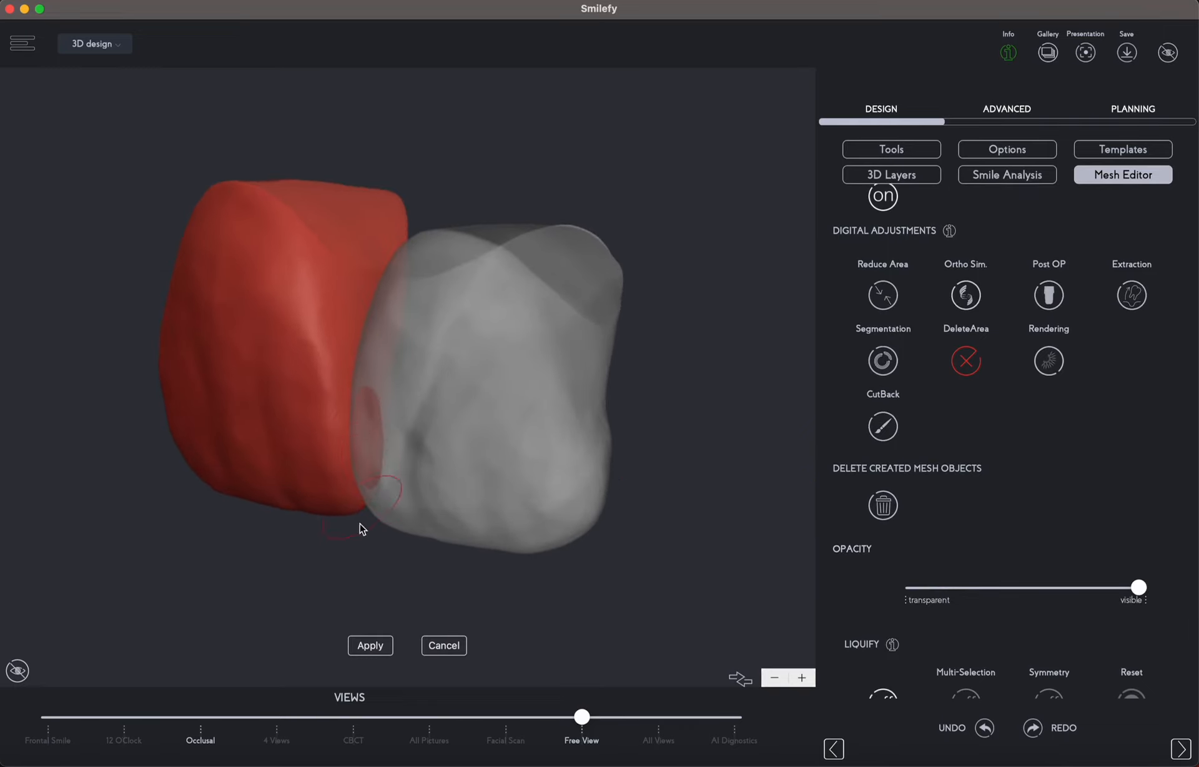
middle_click_drag(361, 527, 456, 471)
mouse_move(268, 549)
middle_mouse_down()
mouse_move(412, 531)
mouse_move(345, 554)
mouse_move(265, 549)
middle_mouse_up()
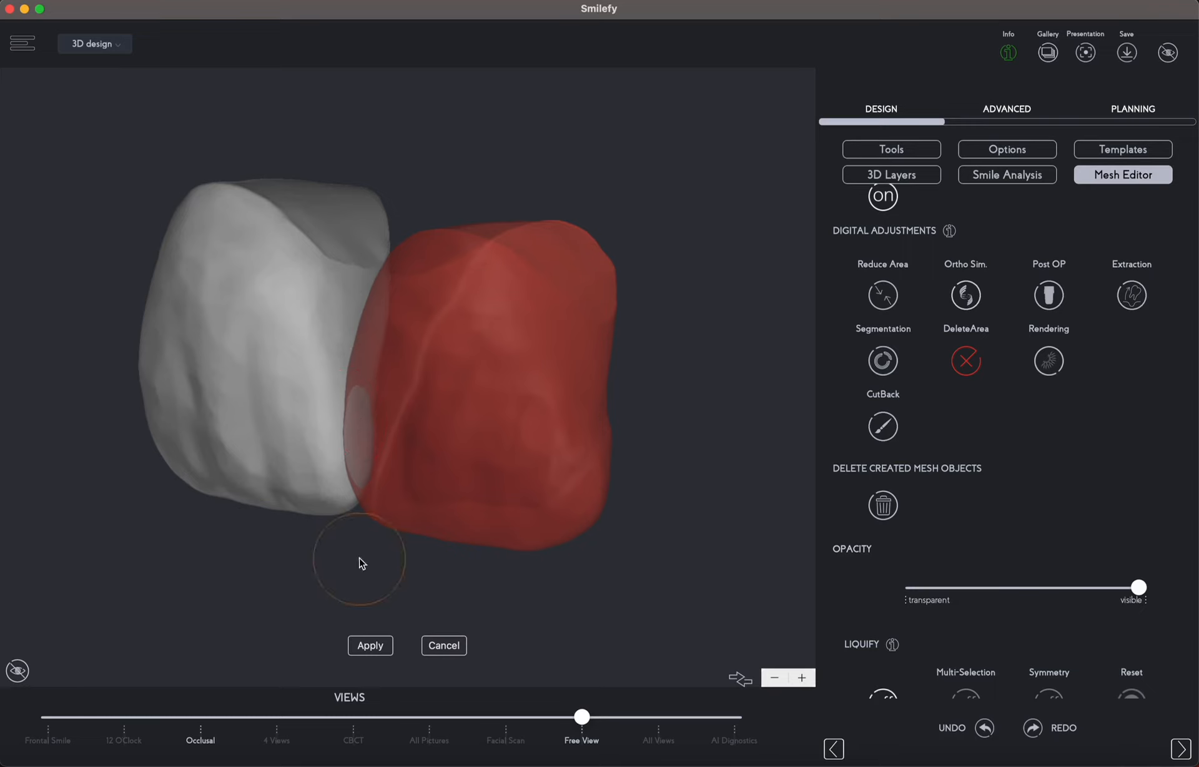
middle_click_drag(361, 562, 345, 562)
scroll(413, 458, "up", 5)
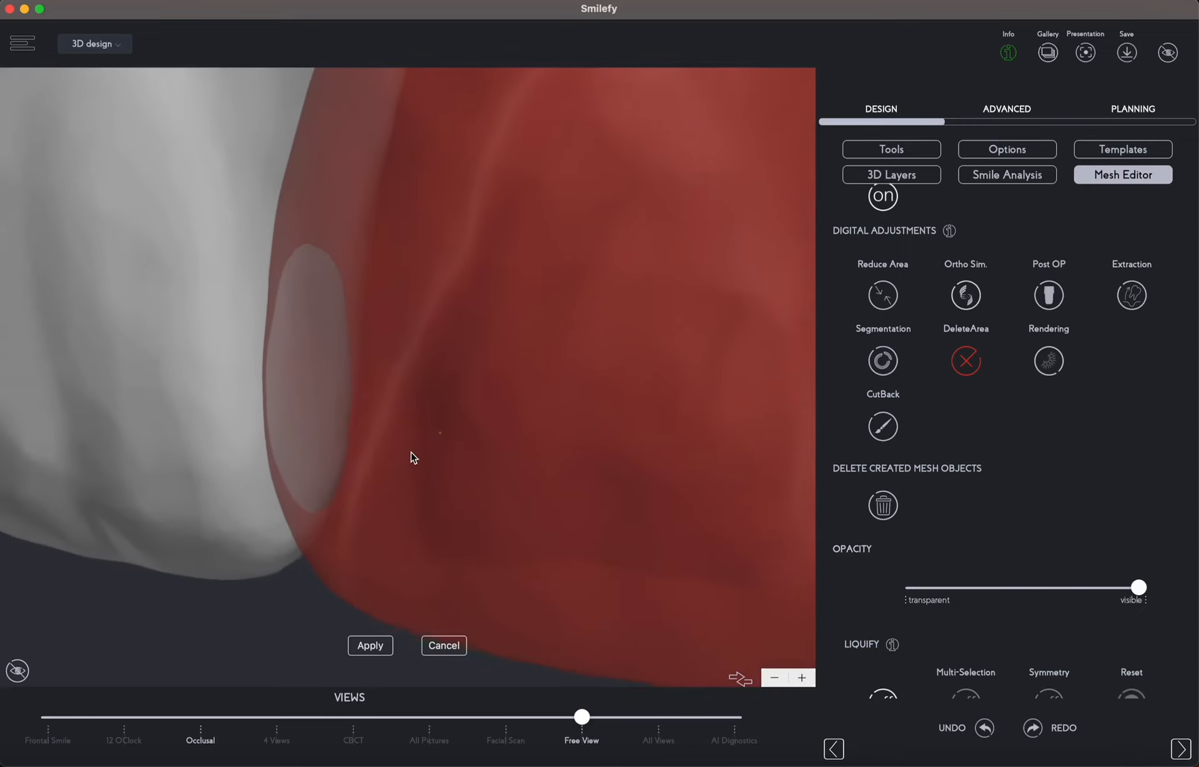
scroll(971, 313, "up", 8)
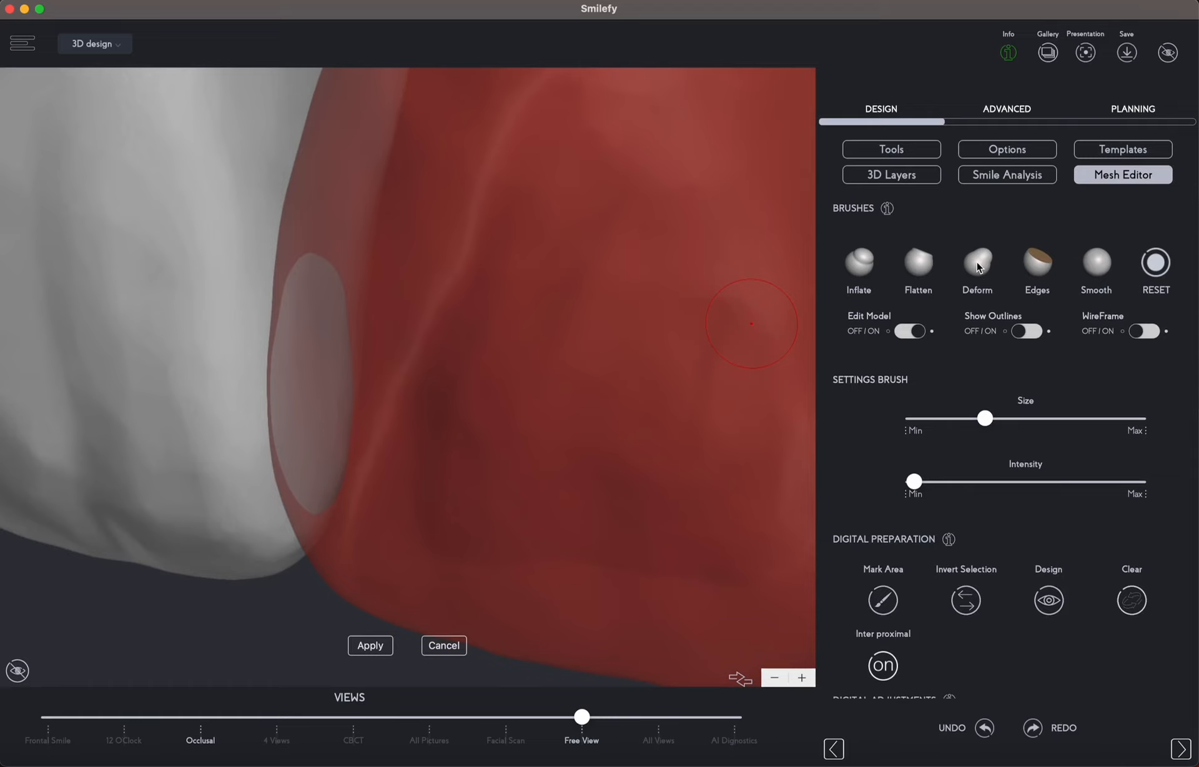
left_click(914, 270)
left_click_drag(986, 420, 966, 421)
left_click(195, 331)
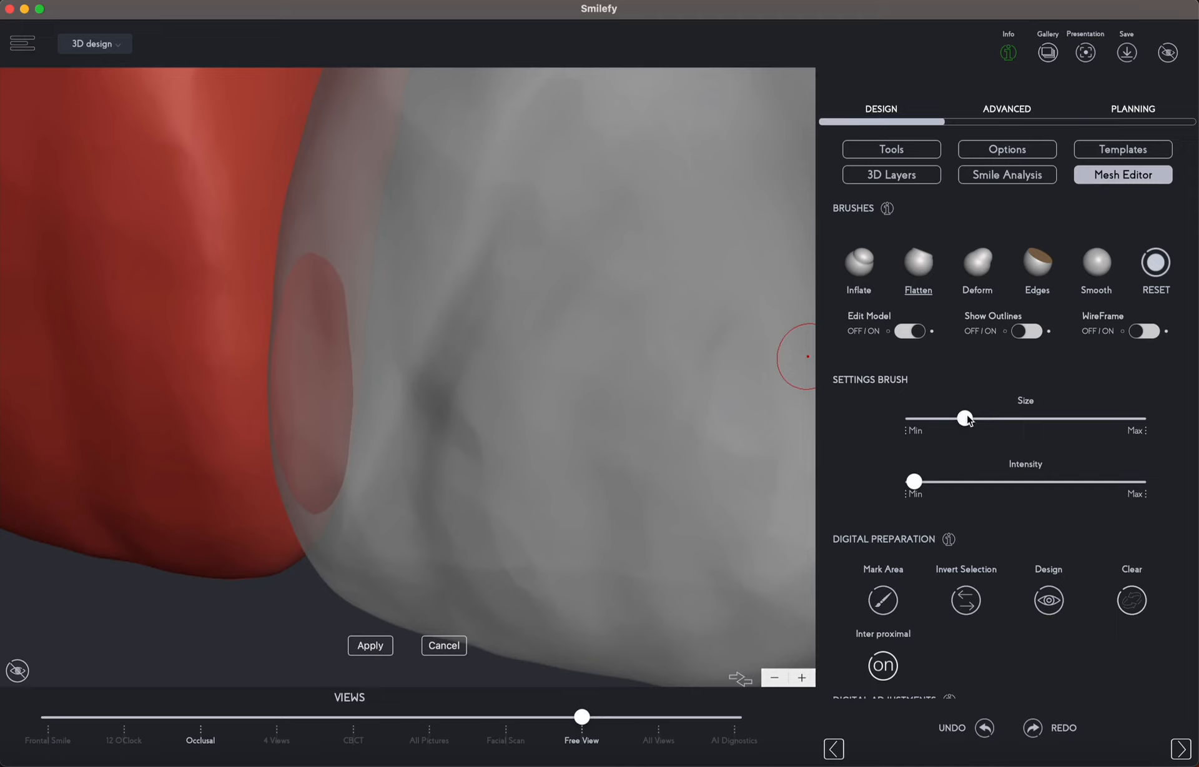
left_click_drag(966, 419, 1005, 421)
left_click_drag(918, 485, 927, 484)
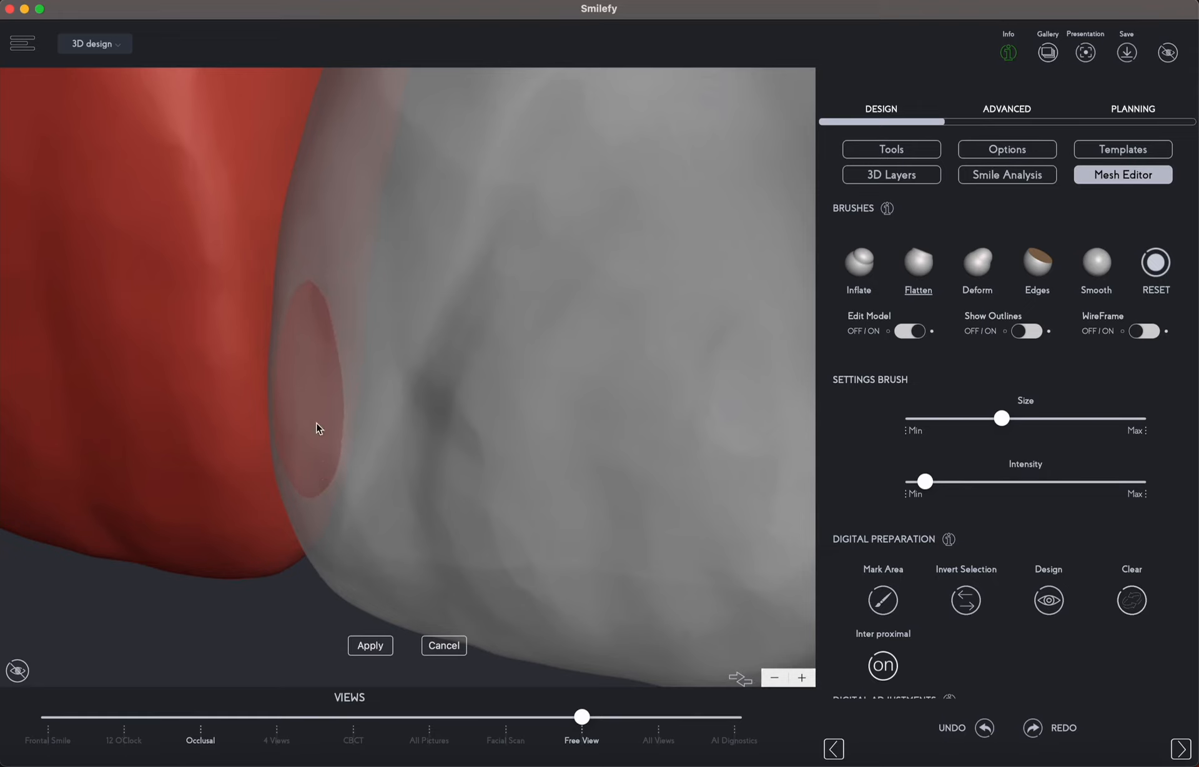
Activate Reduce Area and select the upper right central incisor to work on its remaining overlap with the neighbouring incisor
left_click_drag(223, 634, 373, 598)
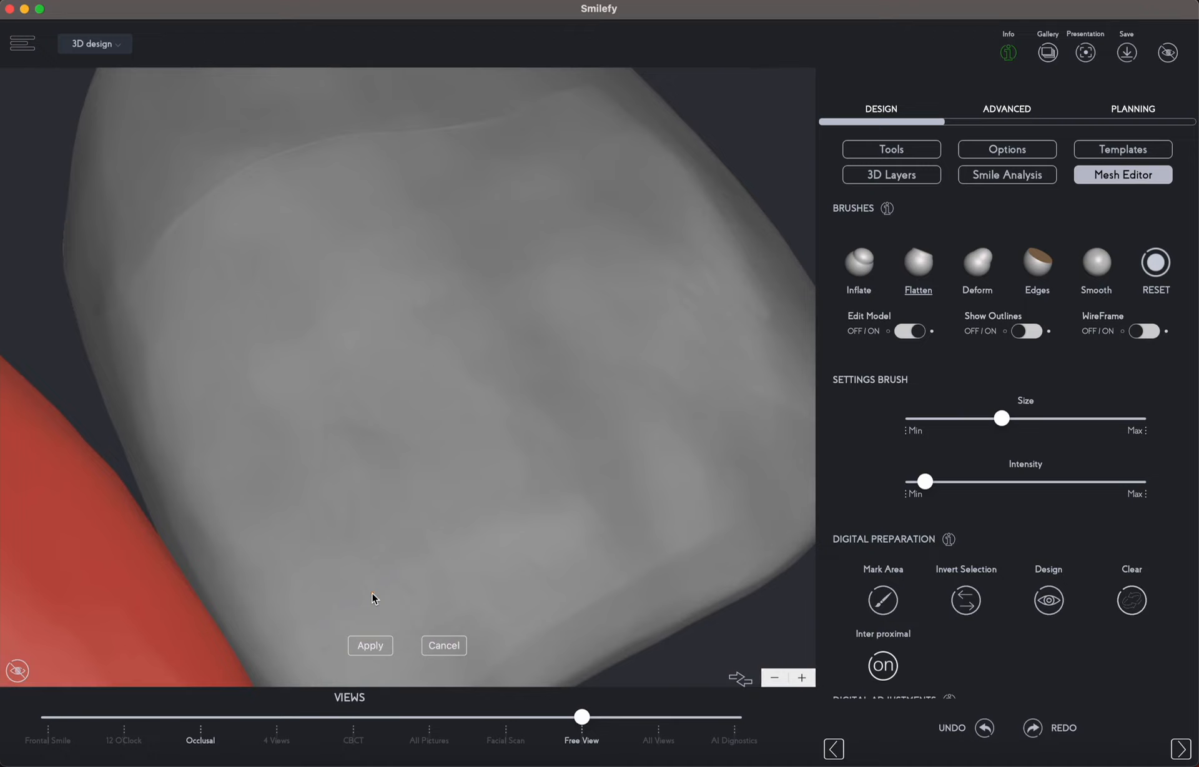
left_click(369, 544)
left_click_drag(693, 655, 533, 699)
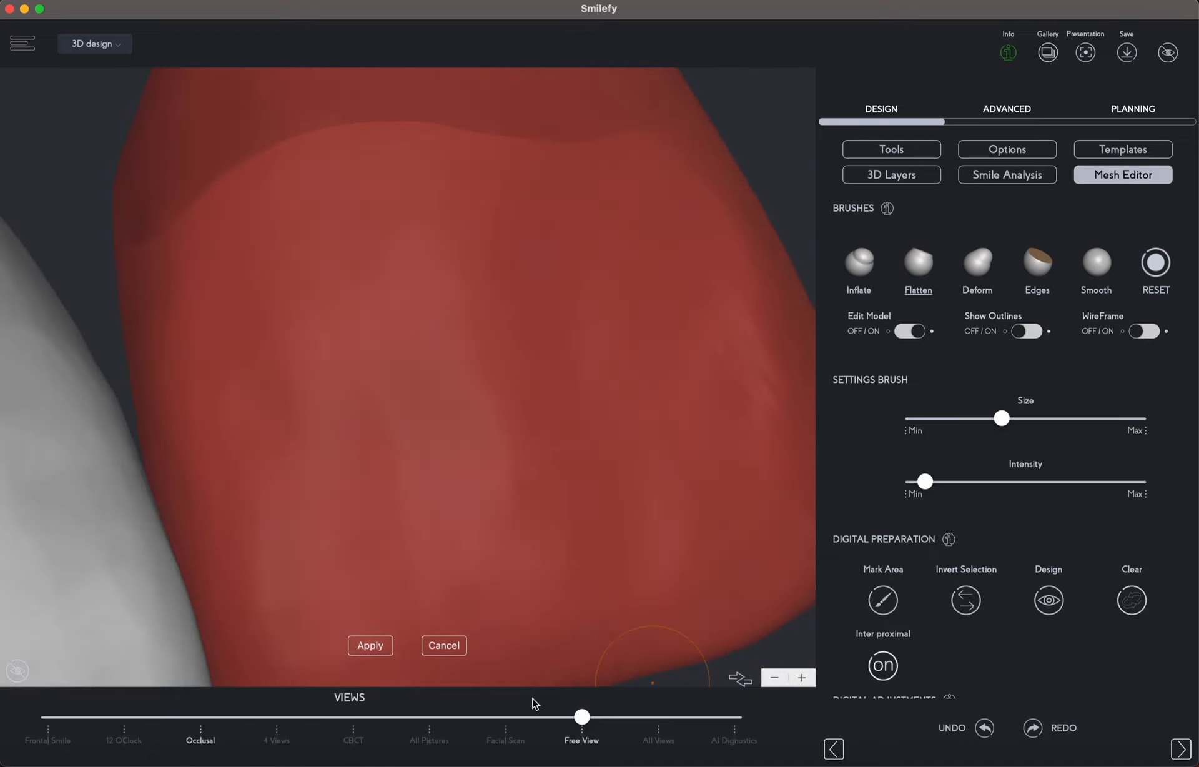
scroll(378, 392, "down", 5)
right_click_drag(377, 392, 383, 393)
left_click(376, 279)
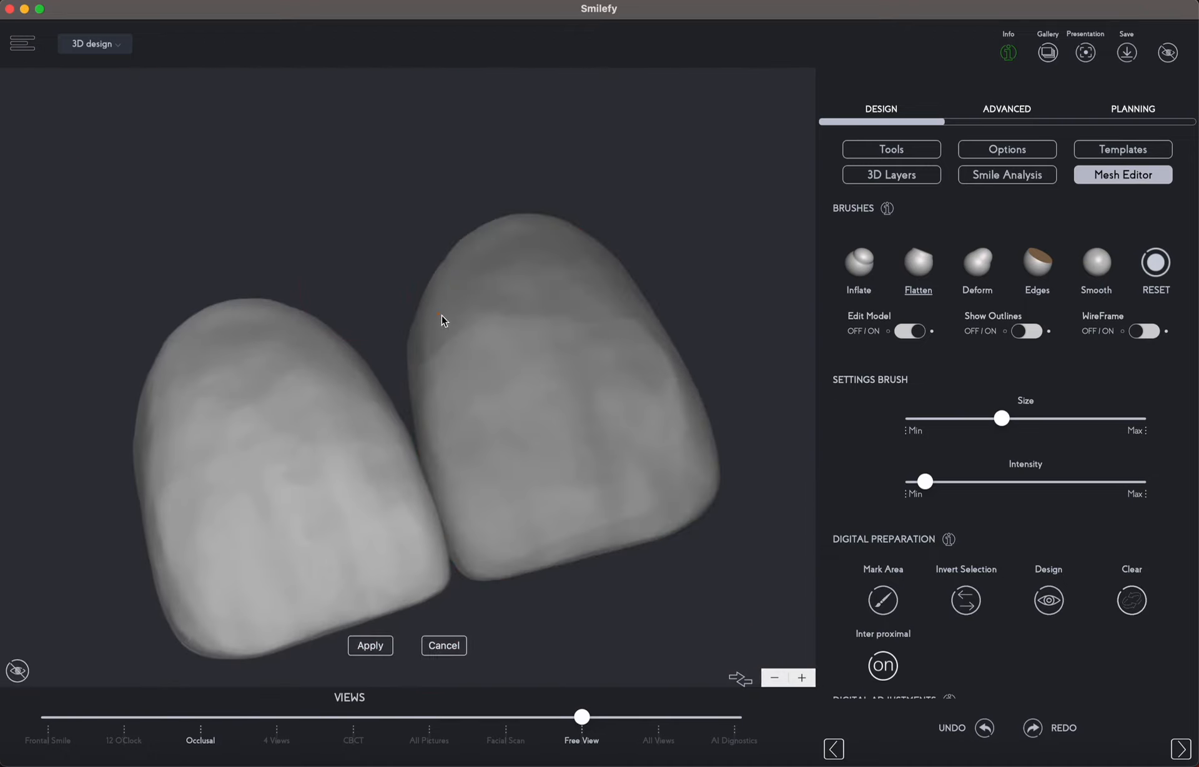
left_click(418, 331)
left_click(369, 279)
left_click(487, 481)
left_click_drag(594, 568, 527, 564)
left_click(331, 526)
mouse_move(537, 525)
left_mouse_down()
mouse_move(484, 561)
mouse_move(569, 508)
mouse_move(500, 594)
mouse_move(439, 558)
mouse_move(479, 564)
left_mouse_up()
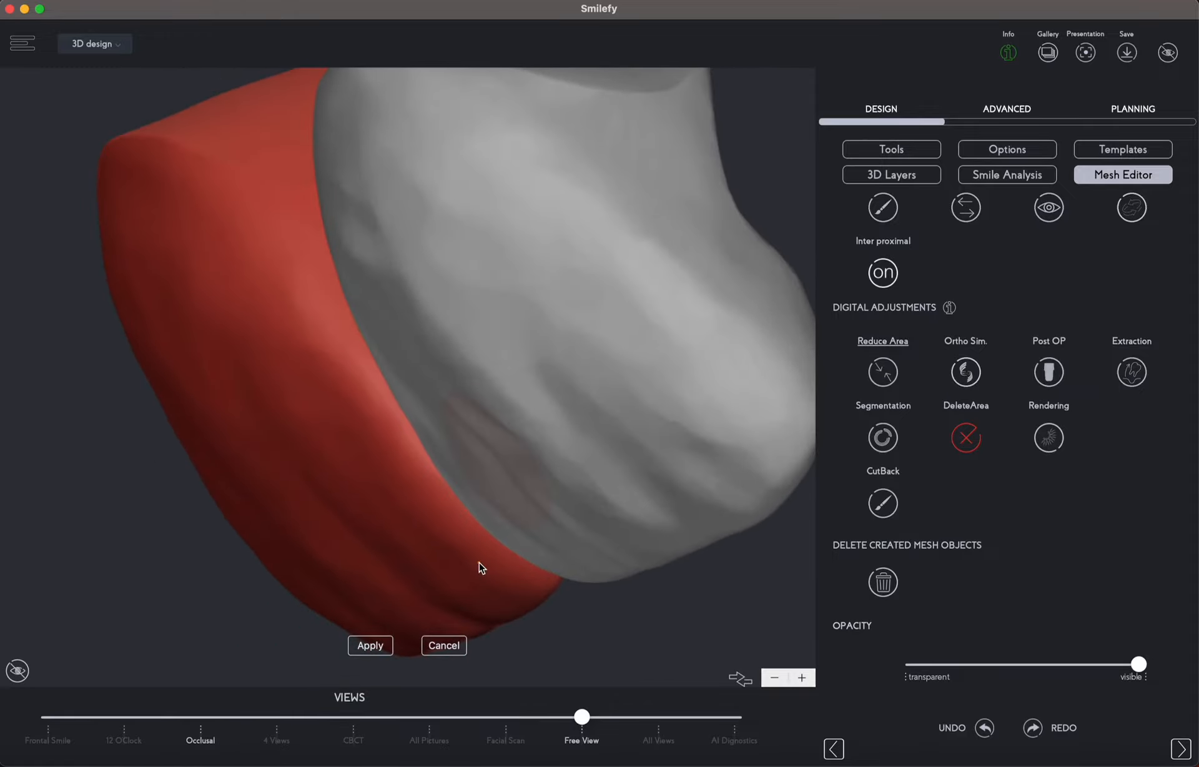
Remove the remaining interproximal overlap between the central incisors with repeated brush strokes on the contact area
scroll(991, 323, "up", 5)
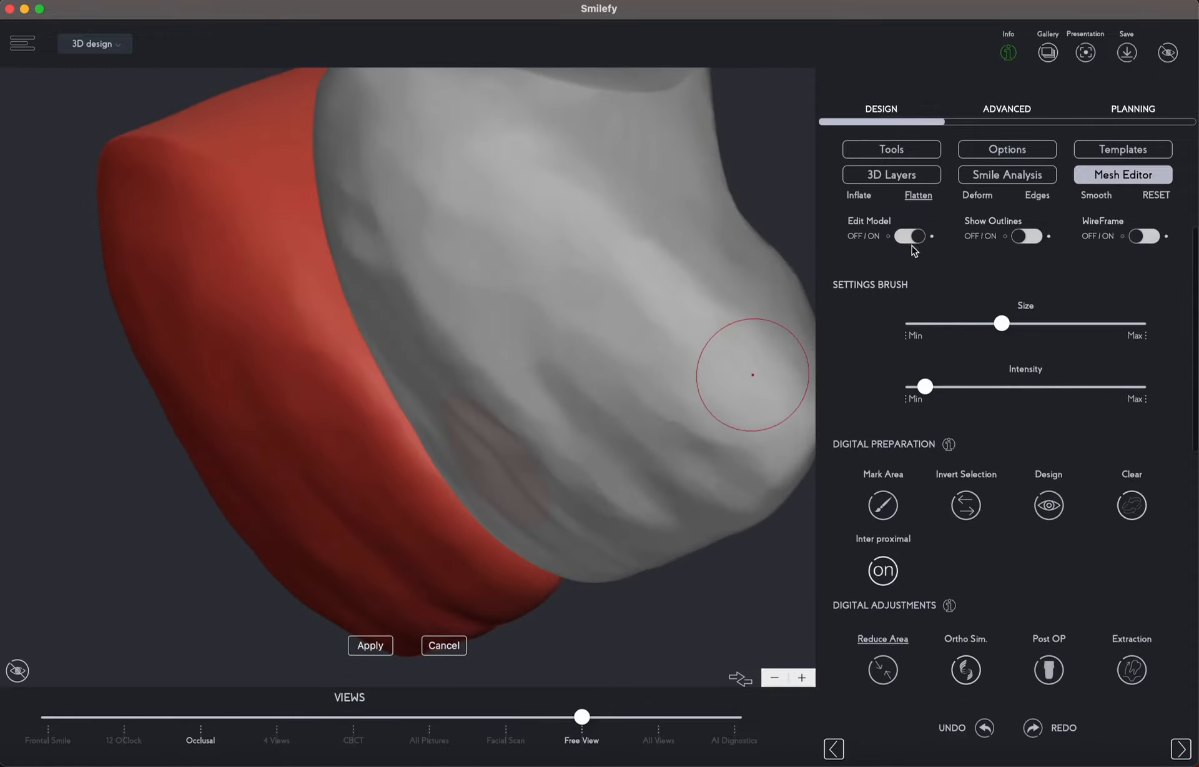
left_click(507, 478)
left_click(404, 479)
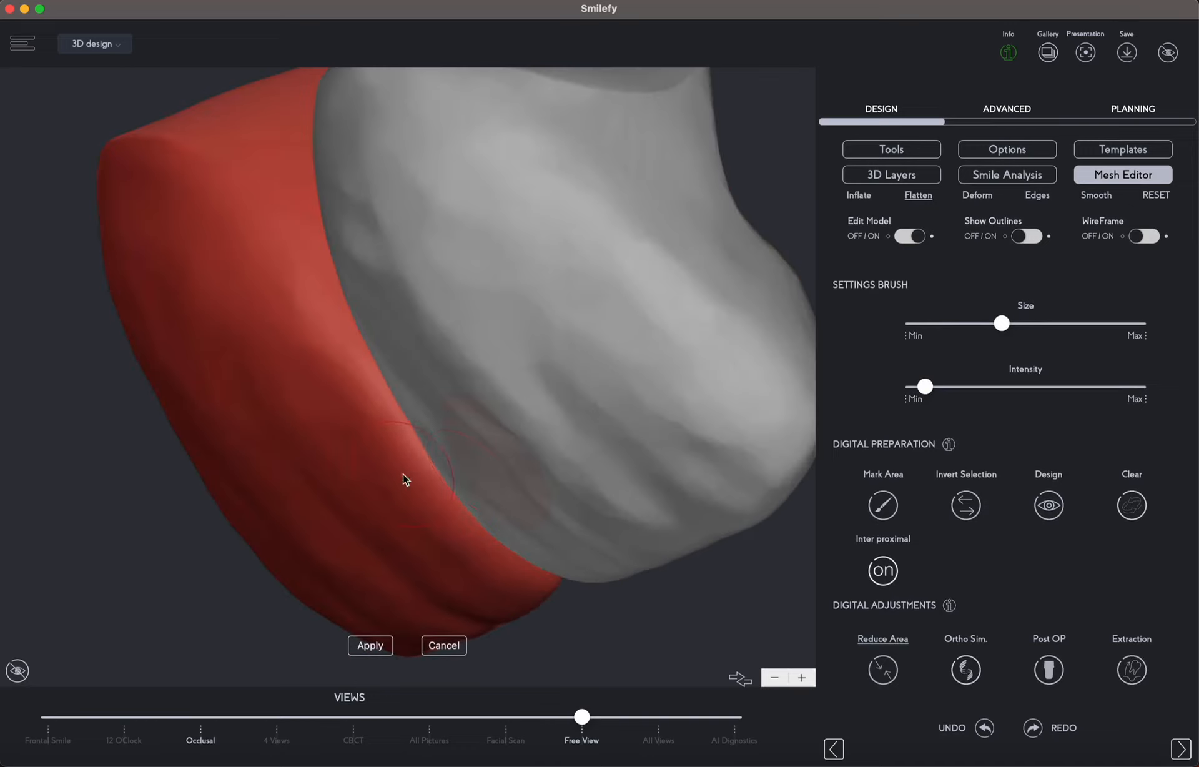
left_click(474, 479)
left_click(431, 497)
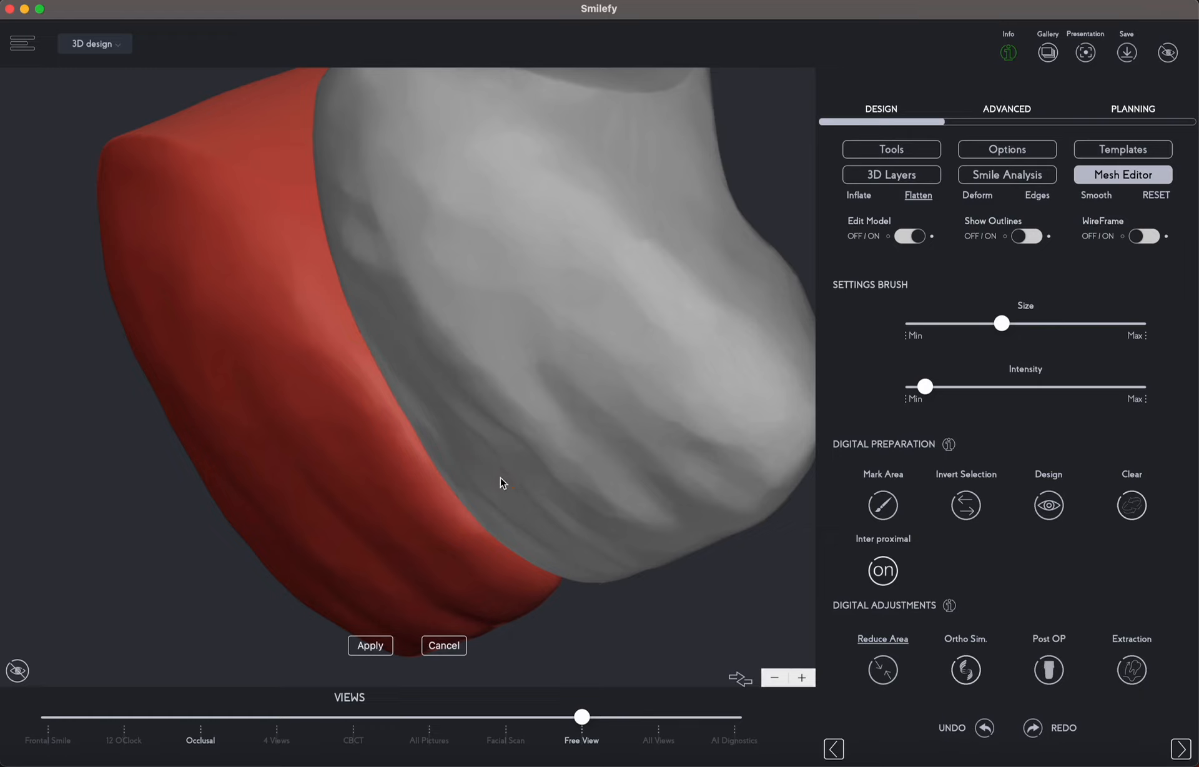
left_click_drag(168, 546, 0, 546)
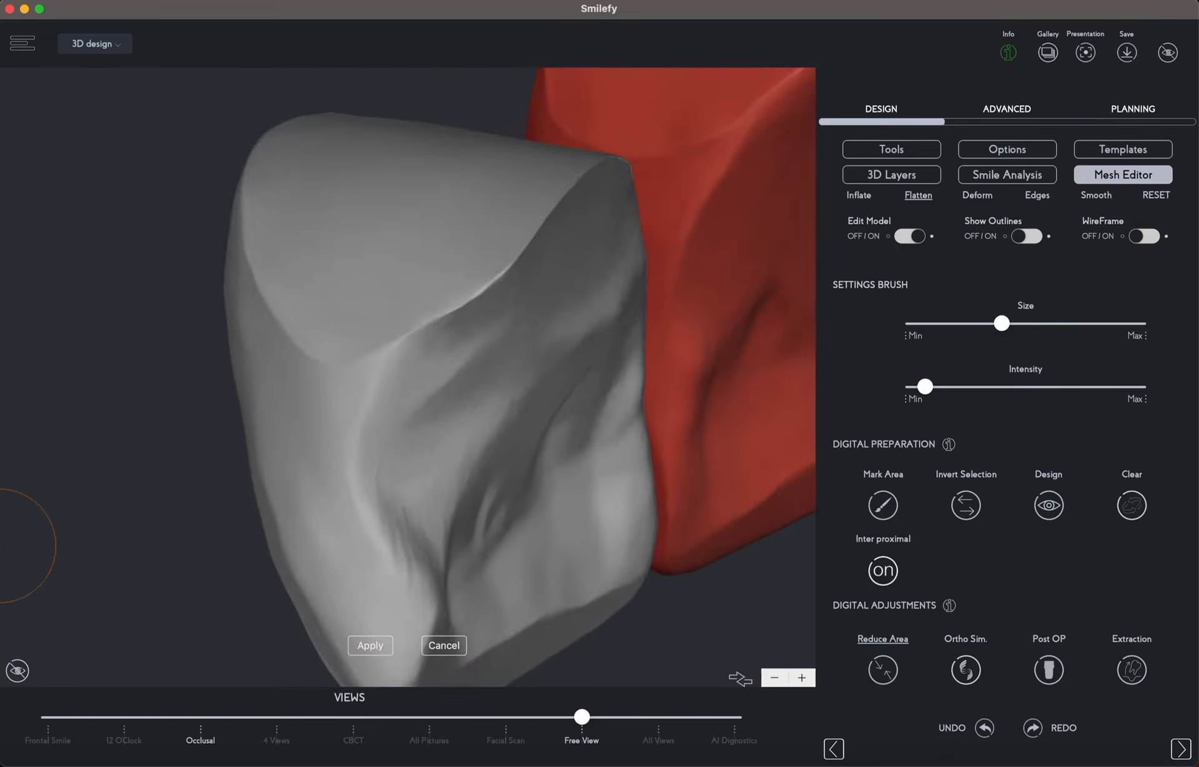
Raise the mesh opacity to fully visible and apply the mesh edits made to the central incisors
left_click(177, 495)
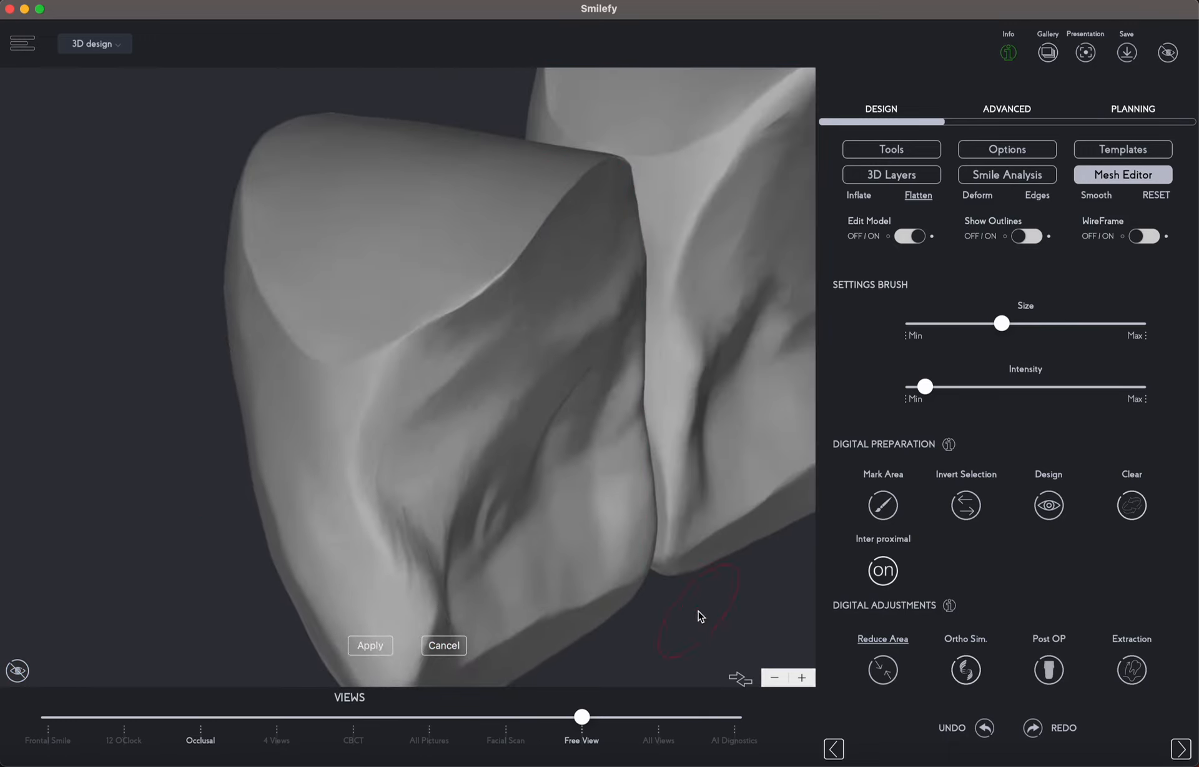
scroll(998, 628, "down", 4)
scroll(998, 629, "down", 7)
left_click_drag(906, 579, 1104, 579)
scroll(400, 387, "down", 10)
left_click_drag(119, 400, 238, 448)
mouse_move(115, 434)
left_mouse_down()
mouse_move(206, 317)
mouse_move(142, 407)
mouse_move(158, 400)
left_mouse_up()
left_click_drag(606, 538, 423, 185)
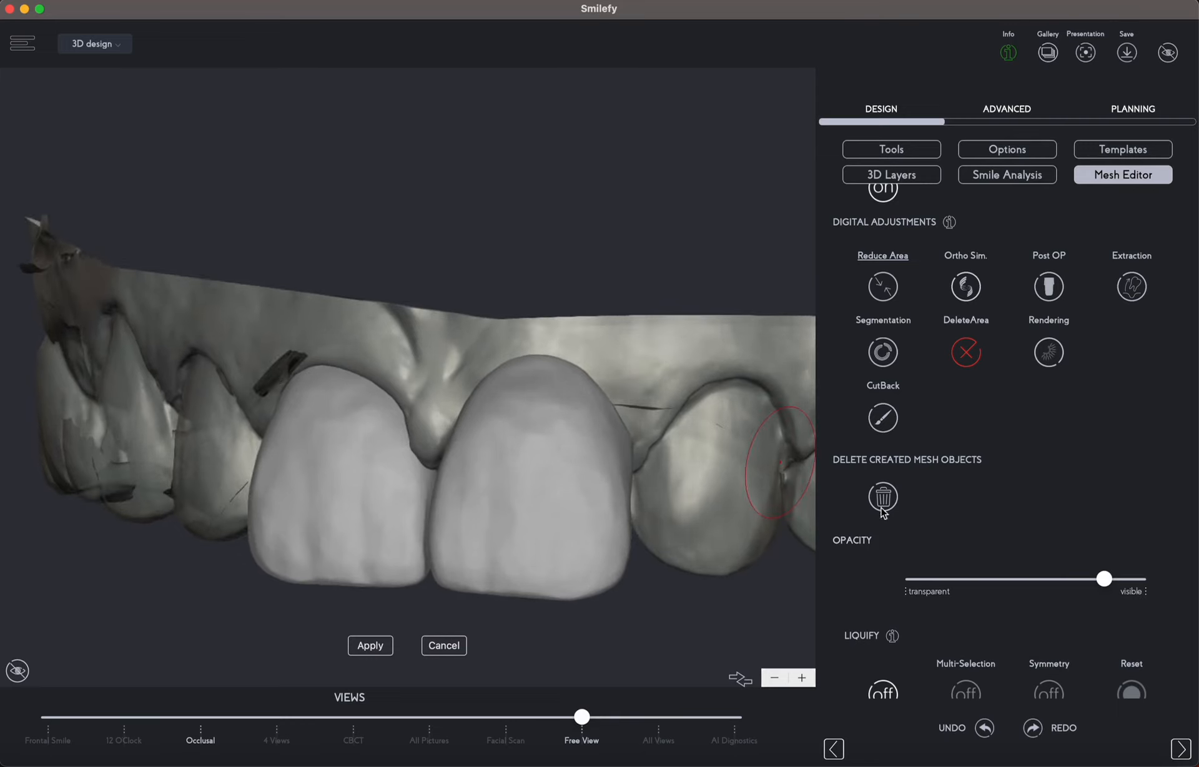
left_click_drag(1104, 579, 1188, 579)
mouse_move(567, 257)
left_mouse_down()
mouse_move(583, 238)
mouse_move(344, 595)
mouse_move(341, 621)
mouse_move(357, 628)
left_mouse_up()
left_click(373, 645)
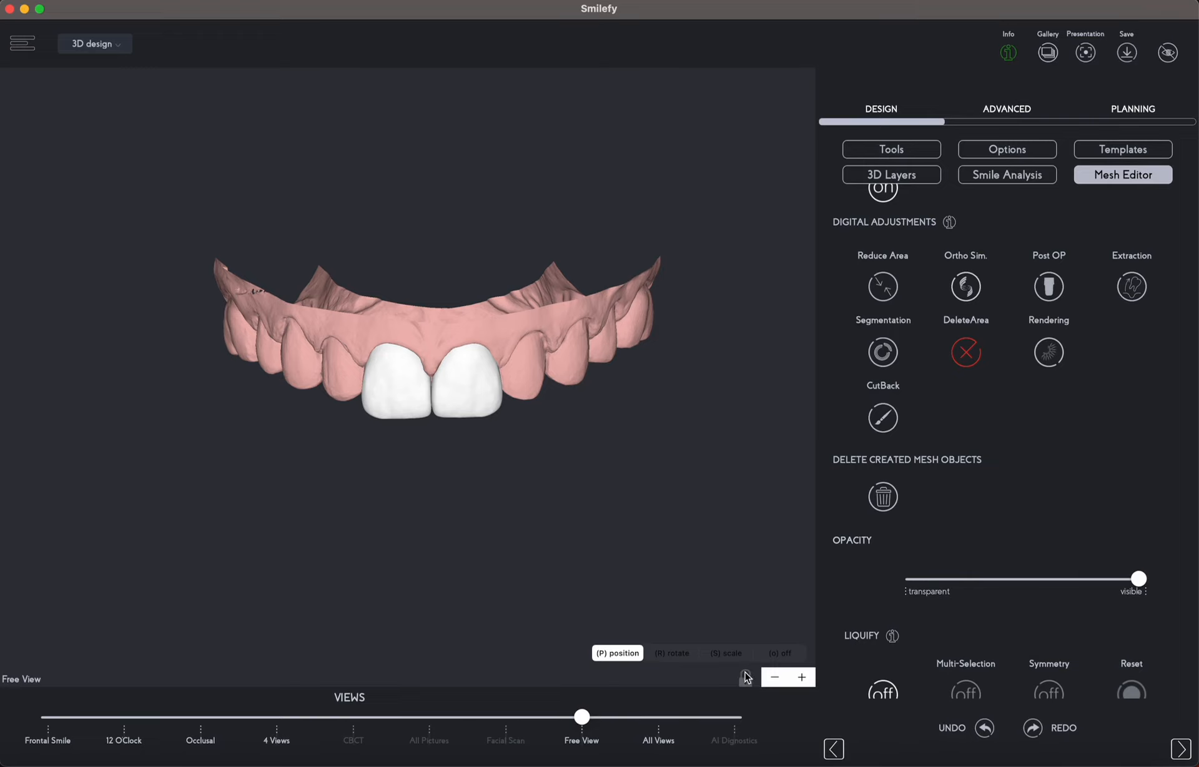
Unlock the view and activate Mark Margin in the CAD features for the upper left central incisor, tooth 9
left_click(745, 678)
mouse_move(466, 581)
left_mouse_down()
mouse_move(475, 390)
mouse_move(471, 570)
left_mouse_up()
left_click(1001, 115)
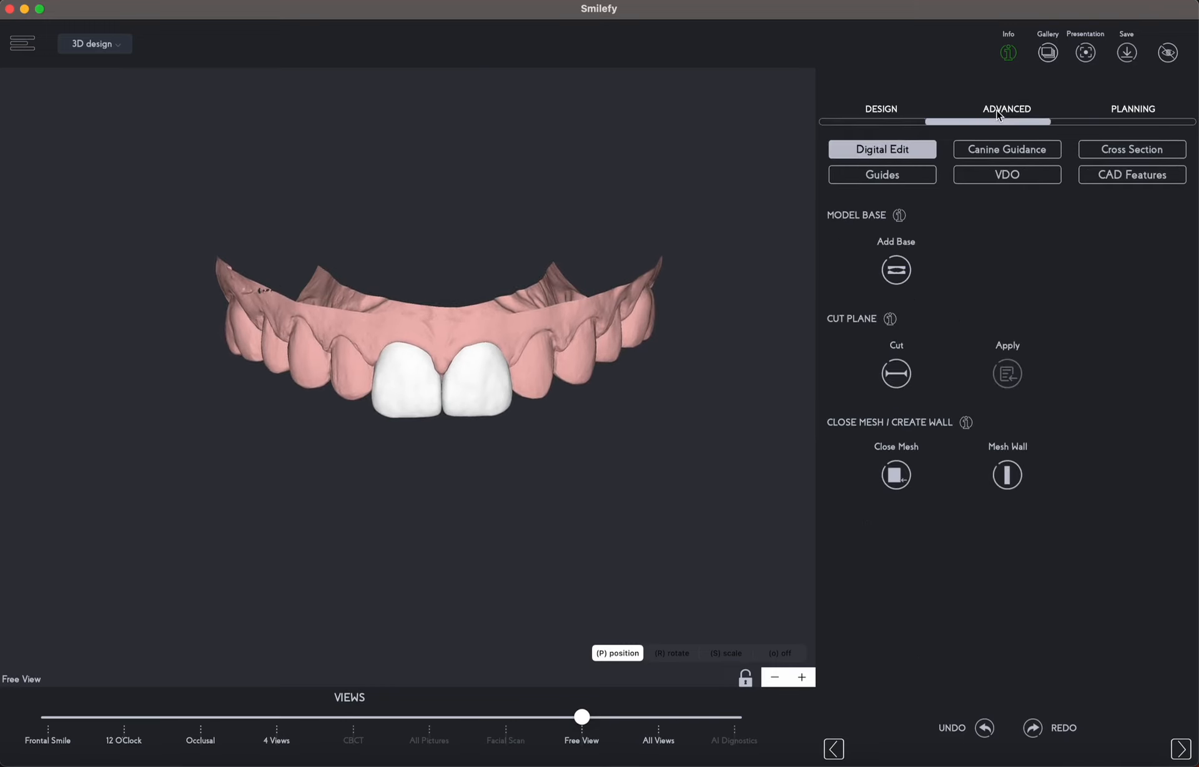
left_click(1121, 177)
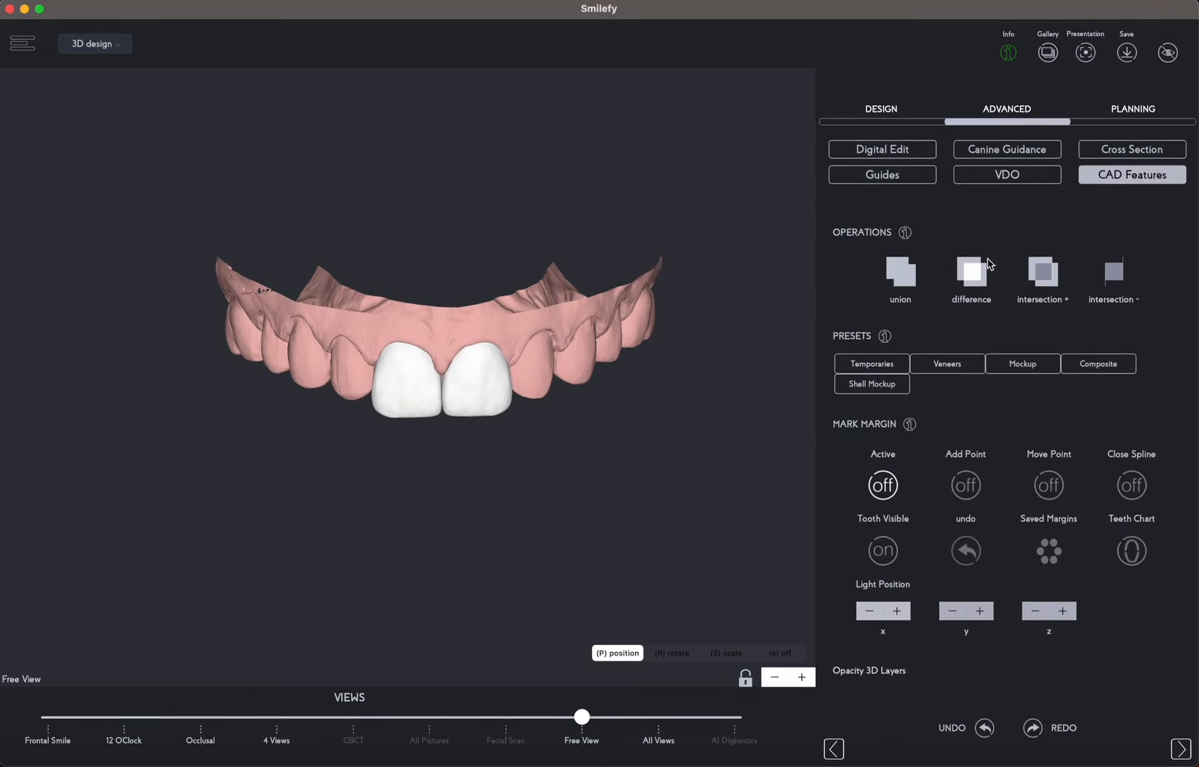
left_click(882, 486)
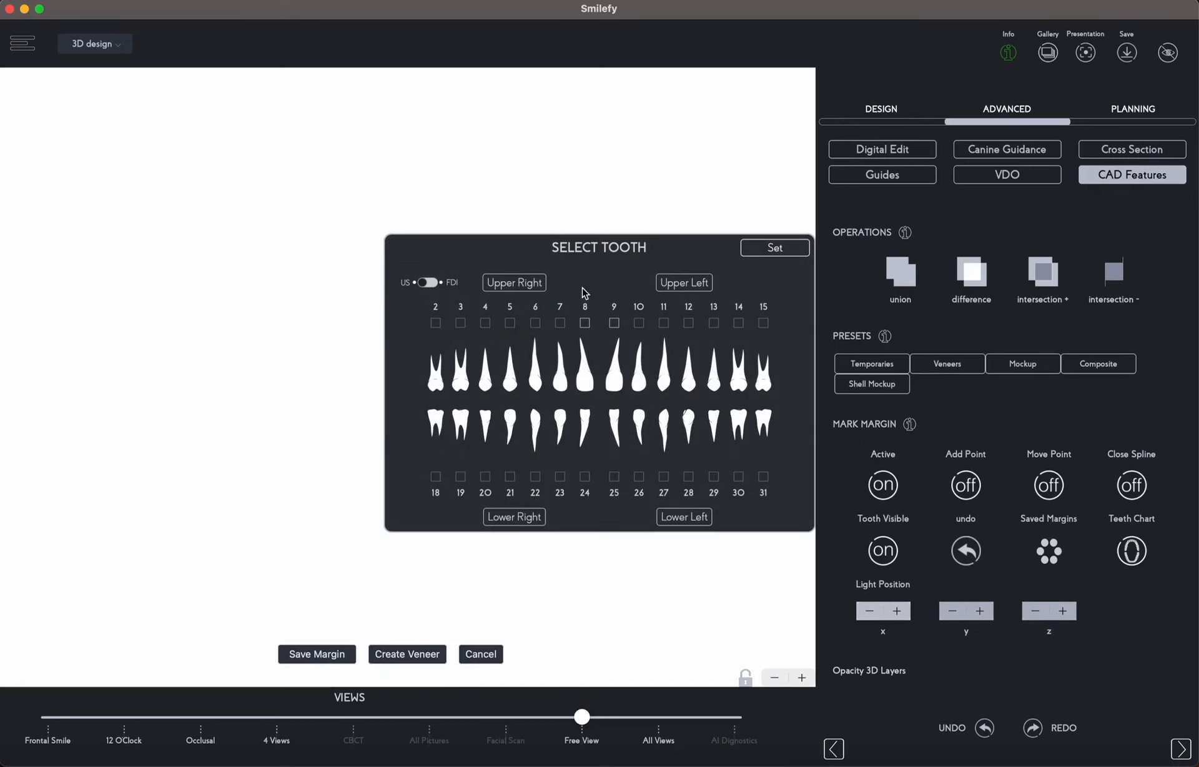
left_click(778, 252)
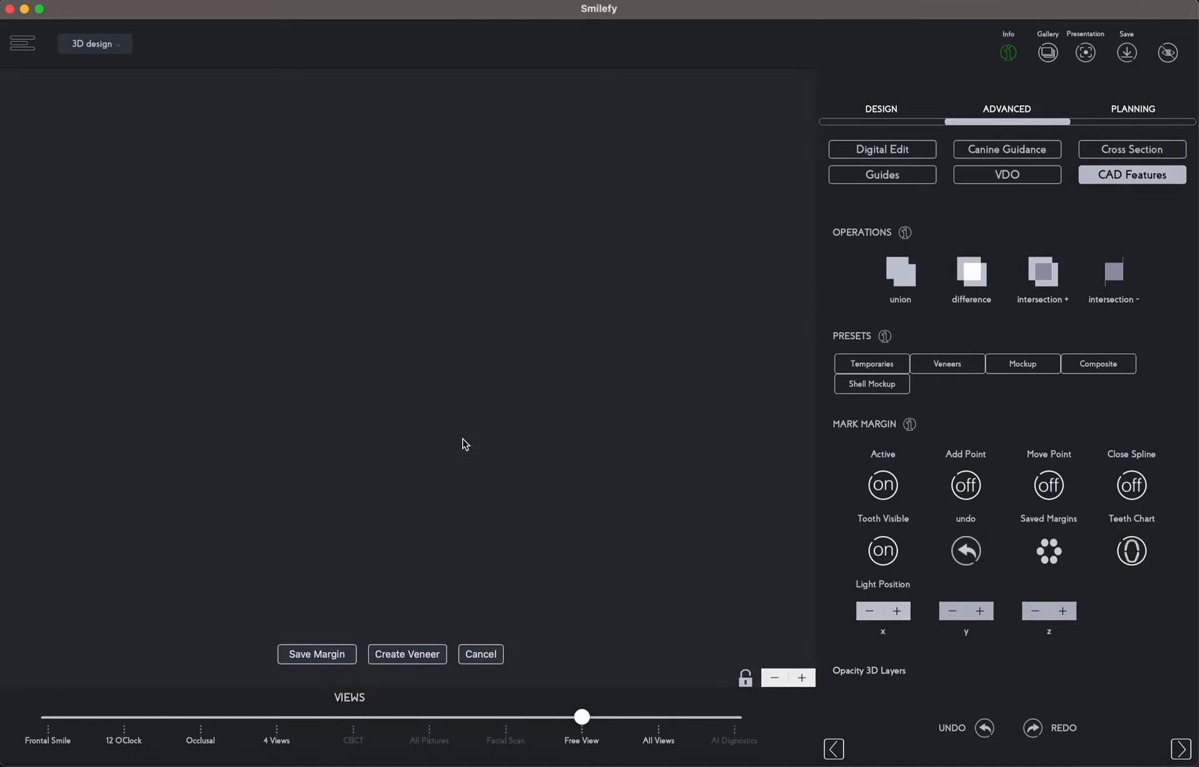
Hide the design tooth over the upper left central incisor to expose the scanned tooth surface
left_click_drag(681, 443, 575, 499)
scroll(575, 498, "up", 10)
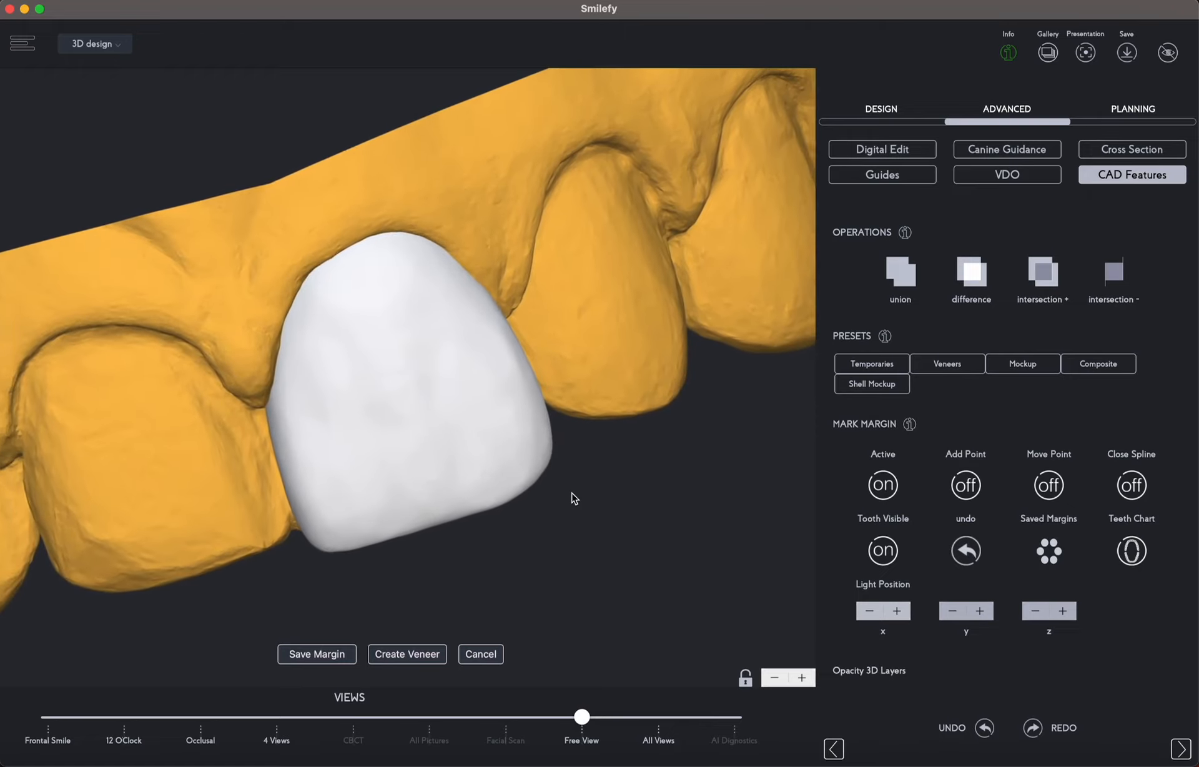
mouse_move(600, 520)
left_mouse_down()
mouse_move(565, 538)
mouse_move(583, 535)
left_mouse_up()
left_click(883, 550)
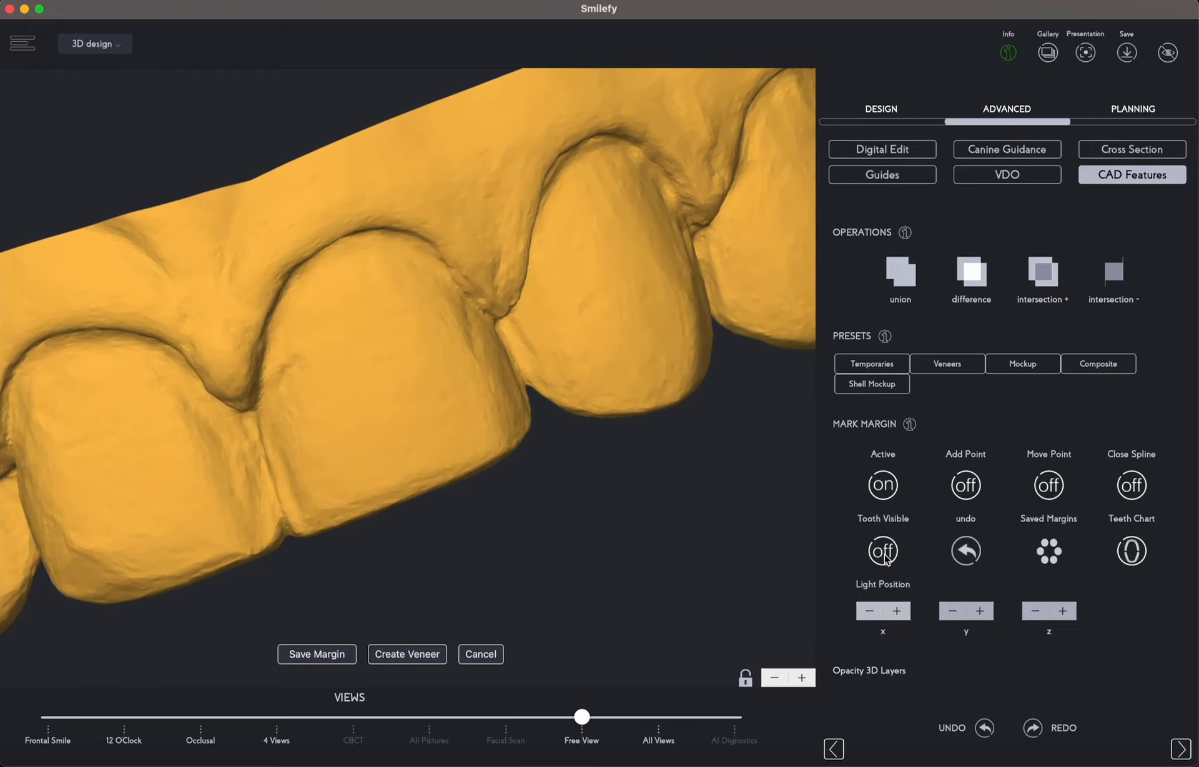
left_click(883, 553)
left_click(884, 553)
Adjust the light position along x, y and z to bring out the preparation margin on the scan
left_click(903, 612)
left_click(903, 612)
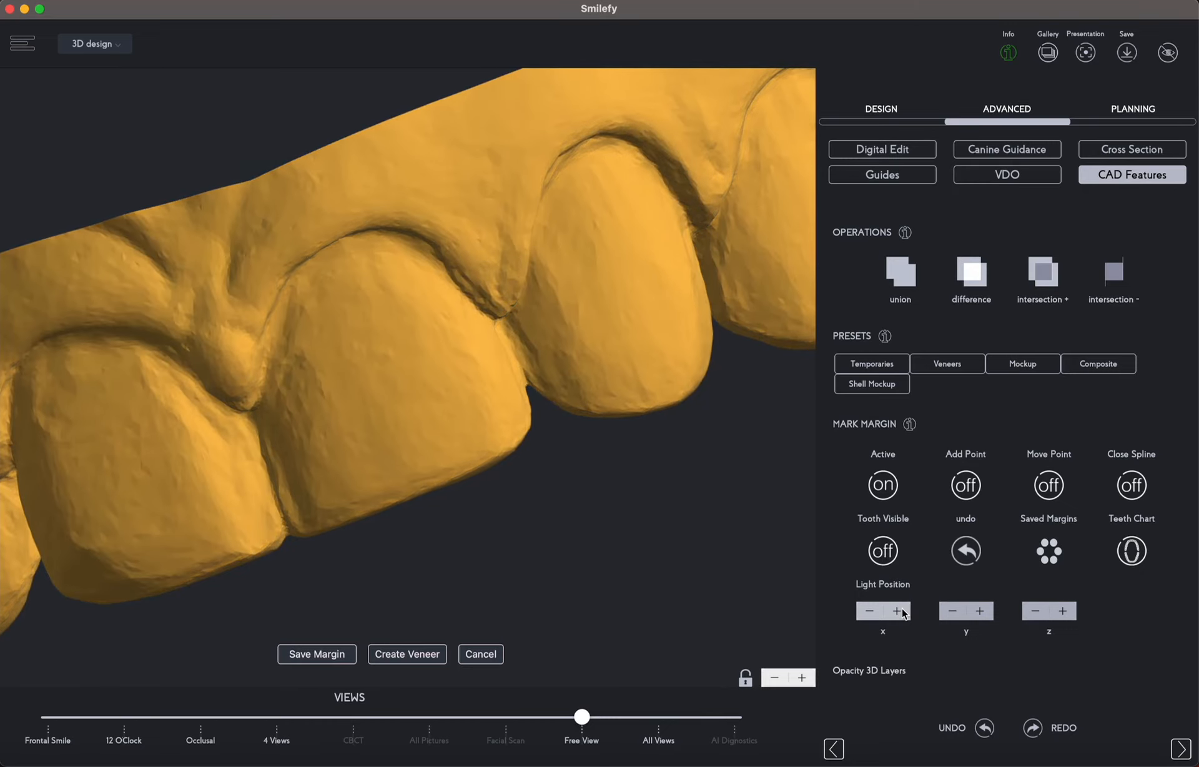
left_click(902, 612)
left_click(900, 612)
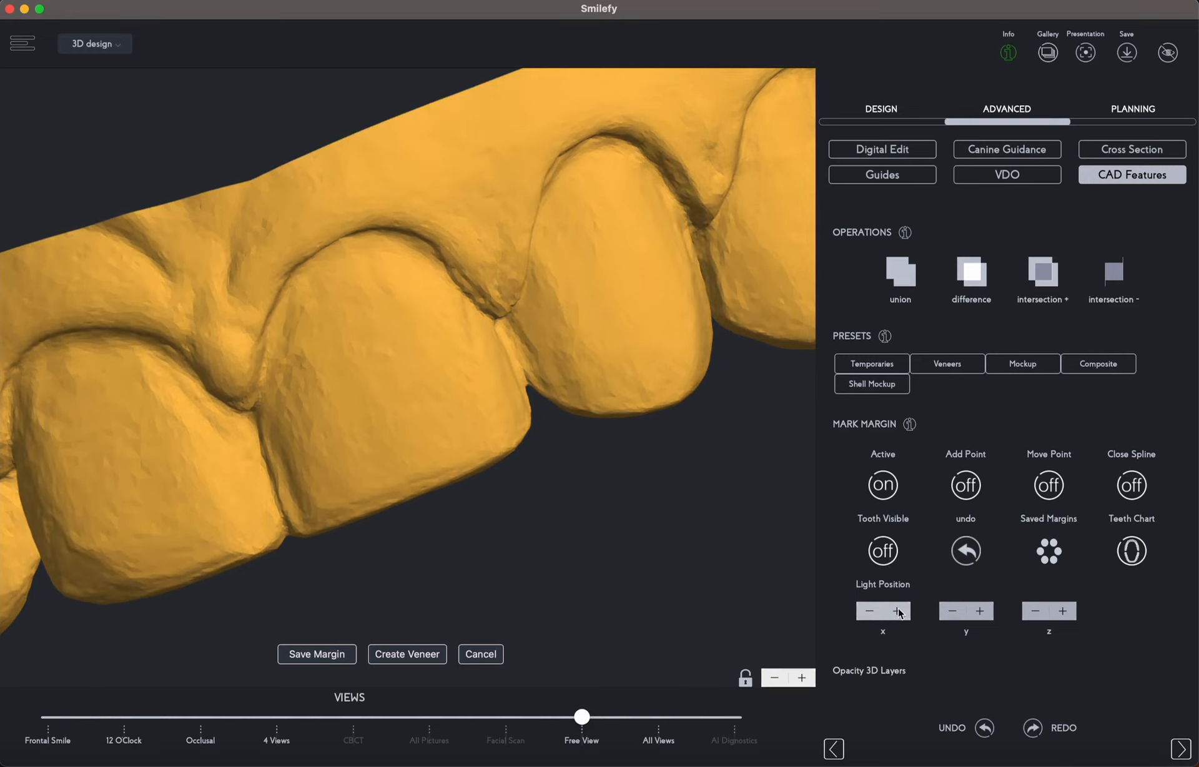
left_click(901, 613)
left_click(958, 610)
left_click(959, 611)
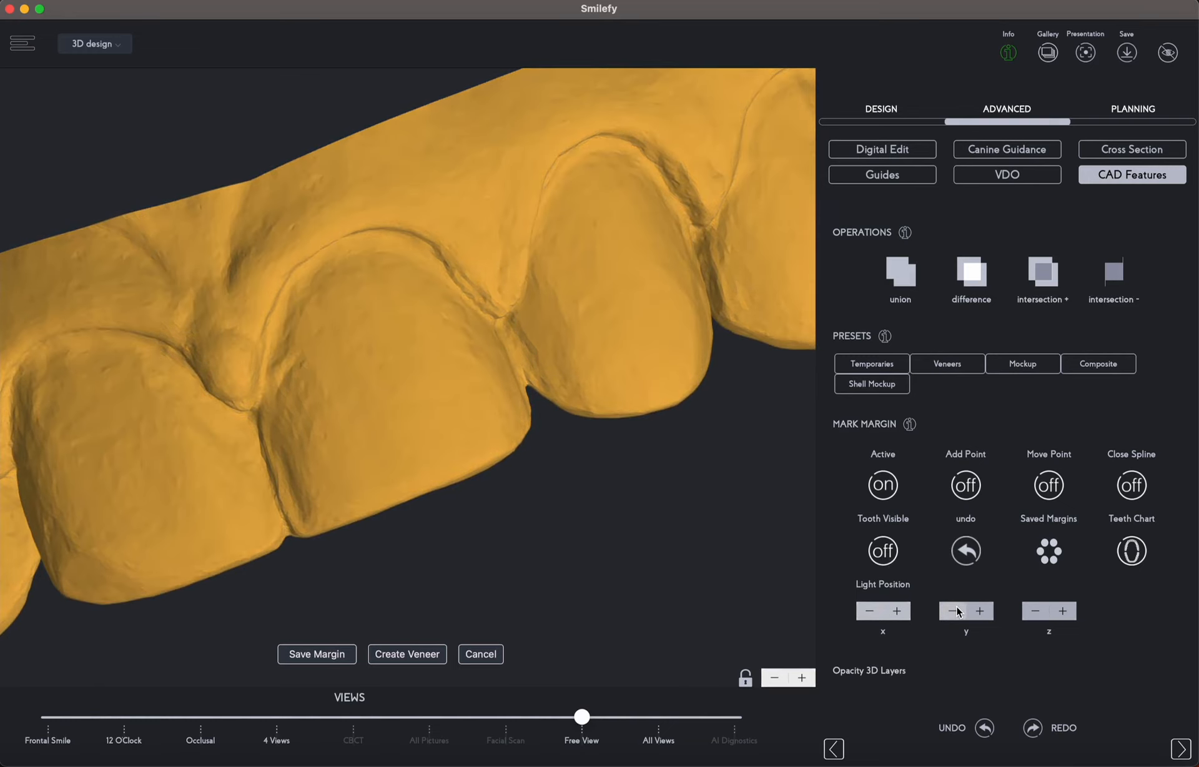
left_click(987, 612)
left_click(987, 612)
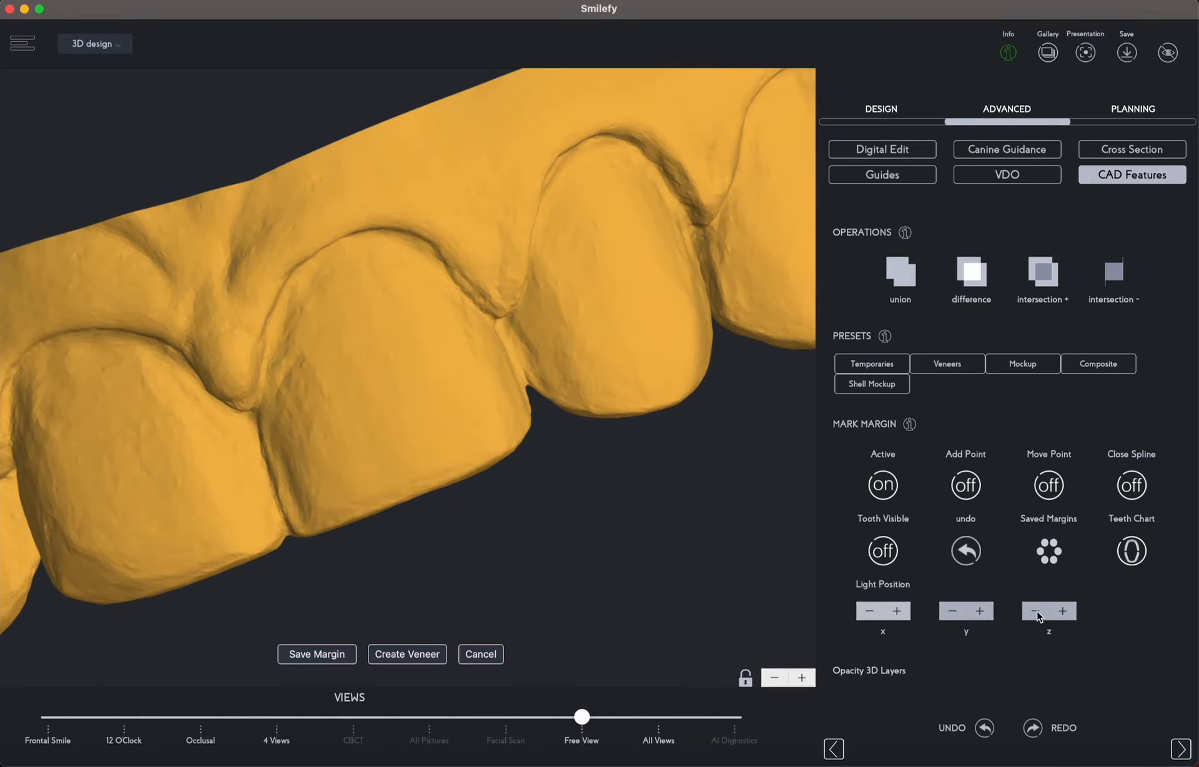
left_click(1038, 614)
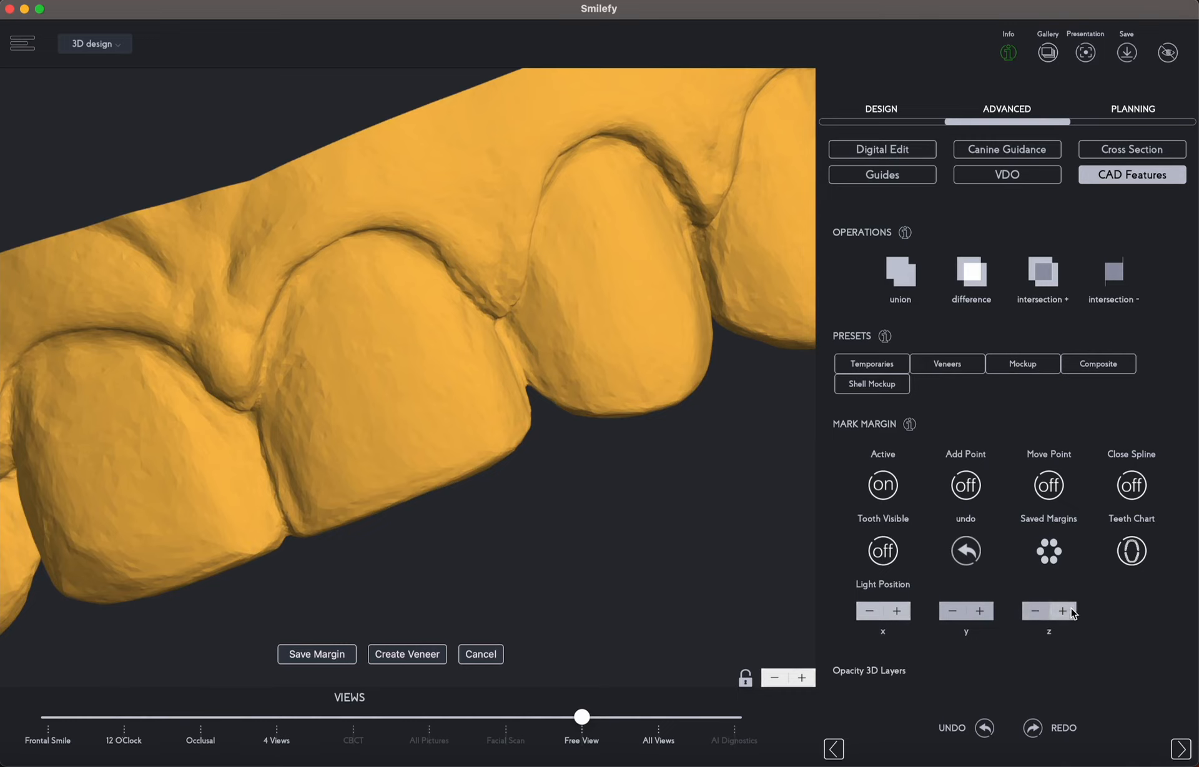
left_click(981, 612)
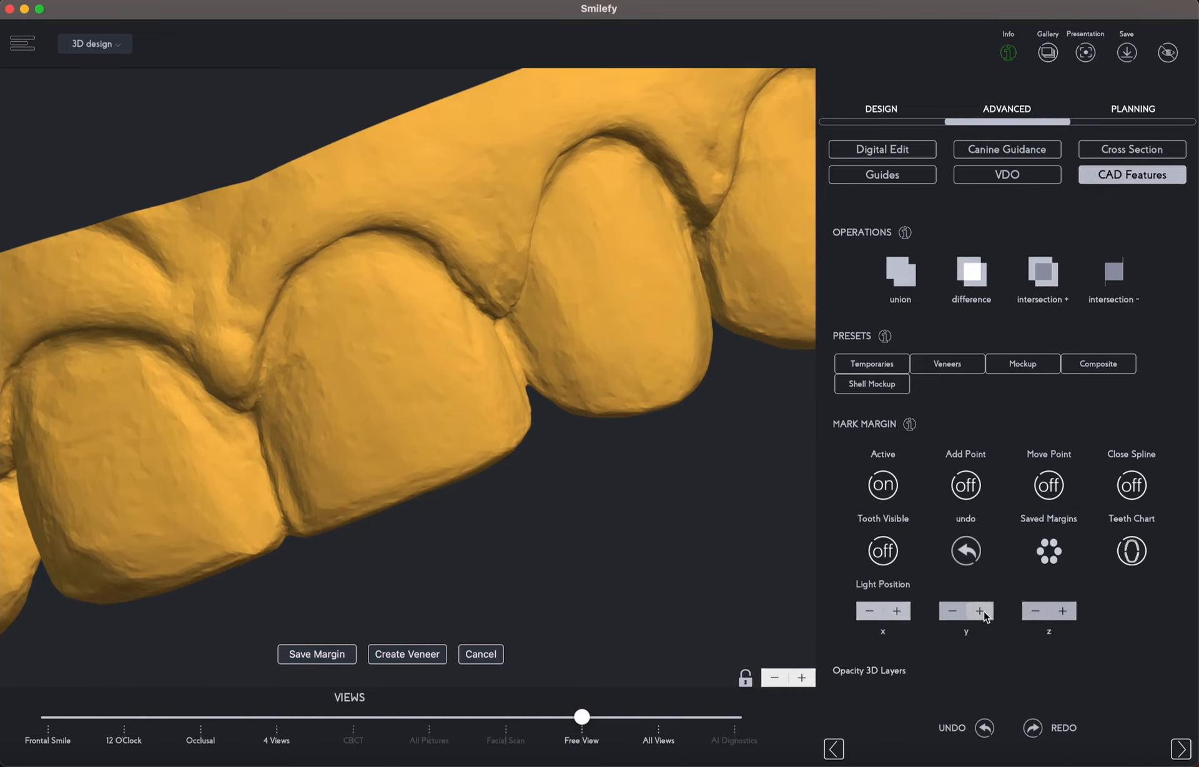
left_click(949, 610)
left_click(949, 611)
Place margin points up the mesial side of the upper left central incisor, from the incisal corner towards the gingiva
left_click_drag(760, 584, 808, 556)
left_click(965, 485)
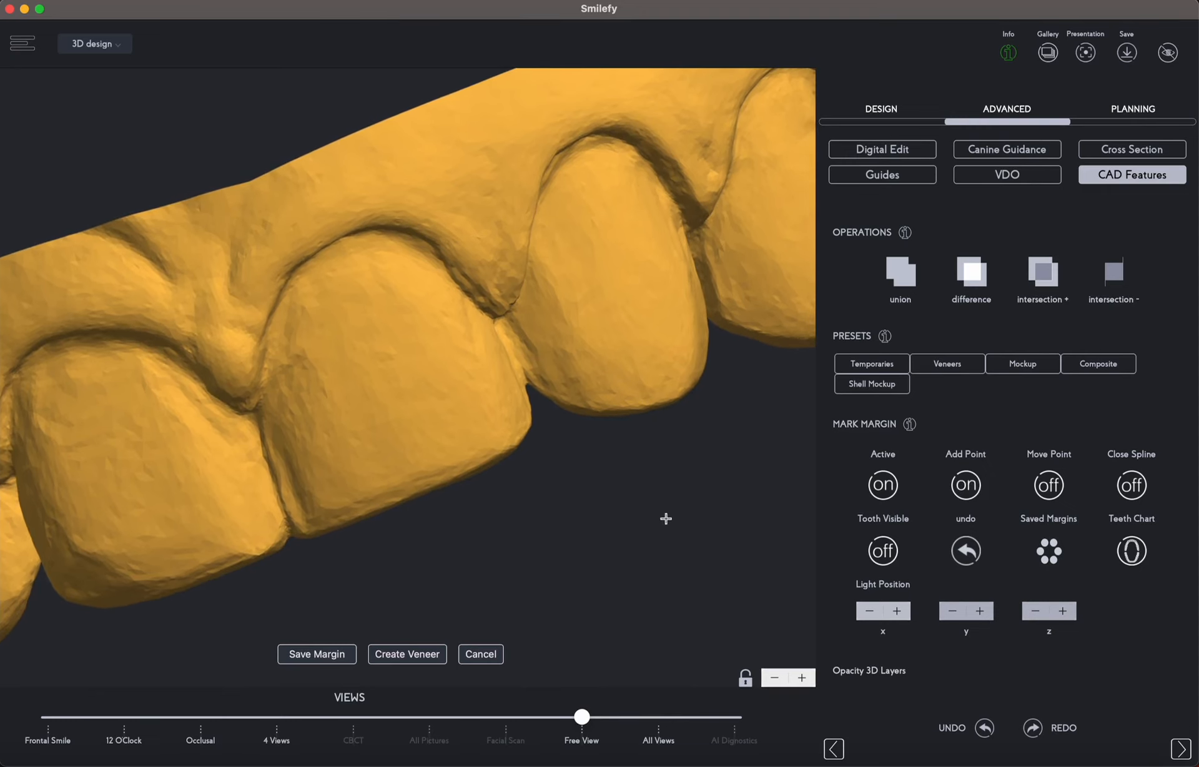
left_click_drag(637, 538, 656, 519)
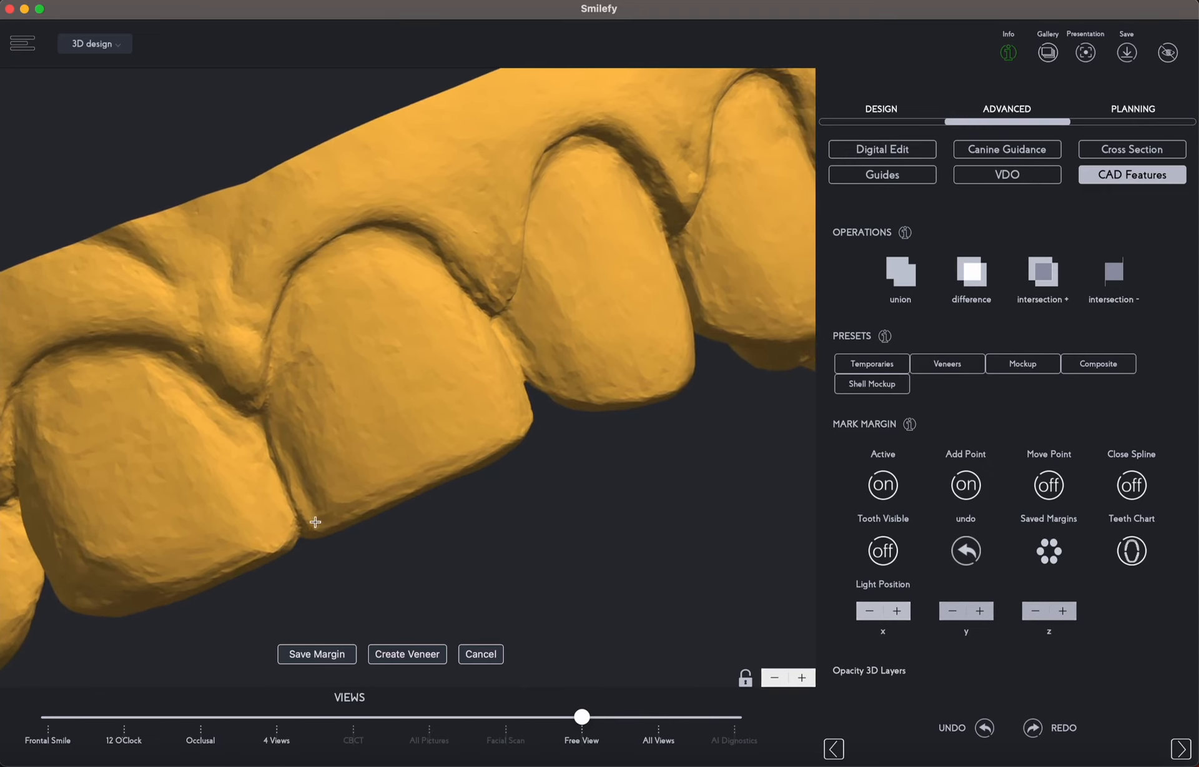
left_click(318, 531)
left_click(296, 505)
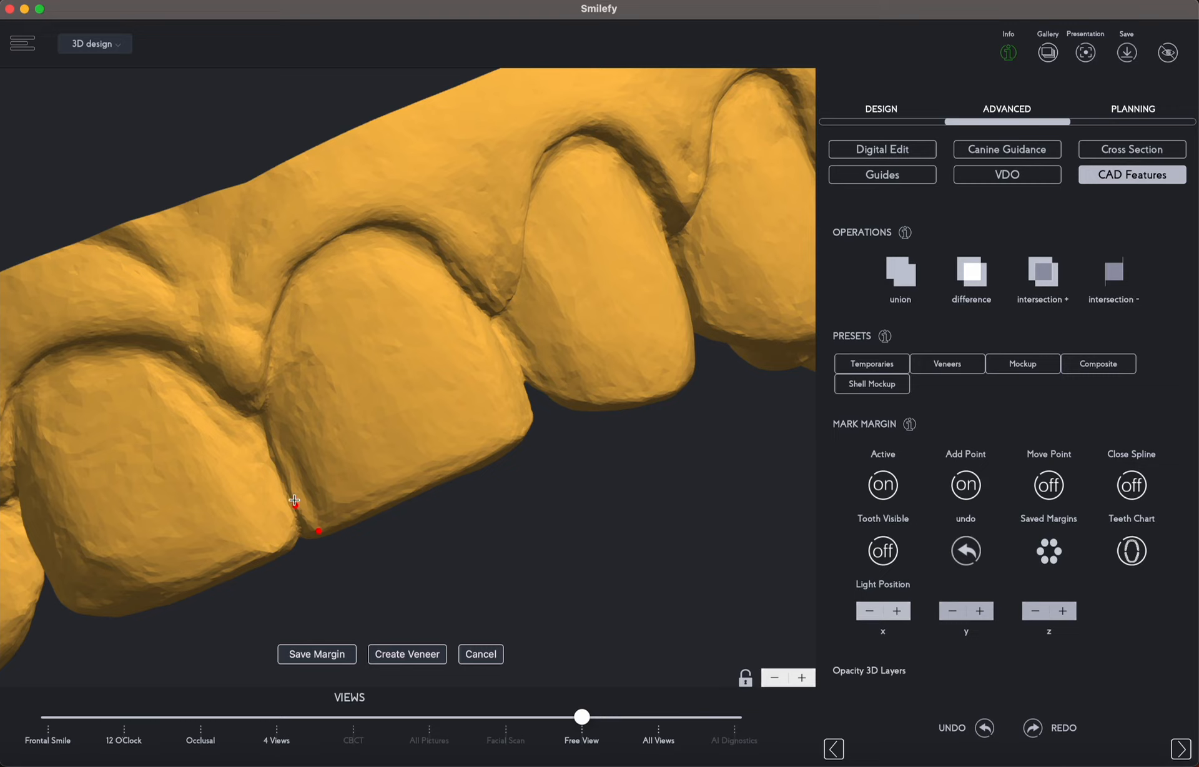
left_click(283, 466)
left_click(269, 427)
left_click(269, 395)
left_click(270, 362)
left_click(277, 325)
left_click(288, 287)
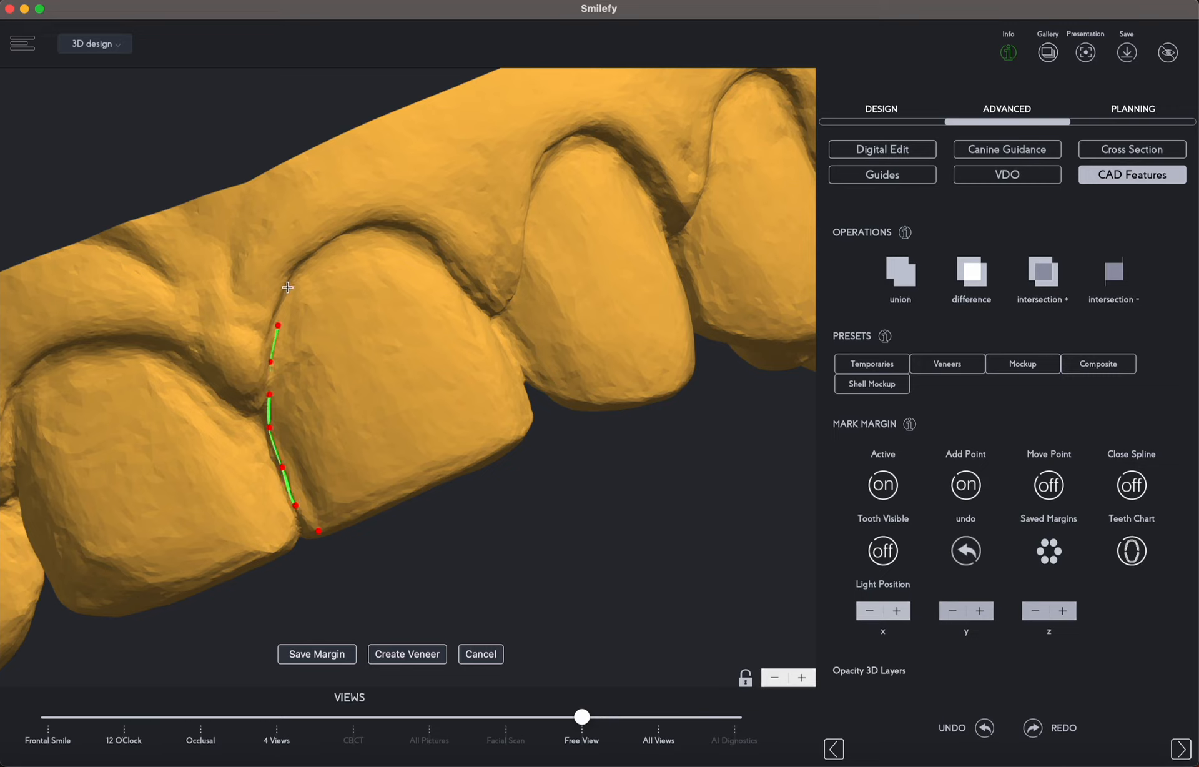
Continue the margin points around the gingival contour and down the distal side to the incisal corner
left_click(310, 260)
left_click(347, 238)
left_click(396, 231)
left_click(432, 255)
left_click(468, 292)
left_click(488, 315)
left_click(501, 335)
left_click(515, 365)
left_click(530, 405)
left_click(529, 425)
Place the remaining margin points along the incisor's palatal incisal edge and close the spline
left_click_drag(542, 464, 456, 393)
left_click(455, 392)
left_click(416, 377)
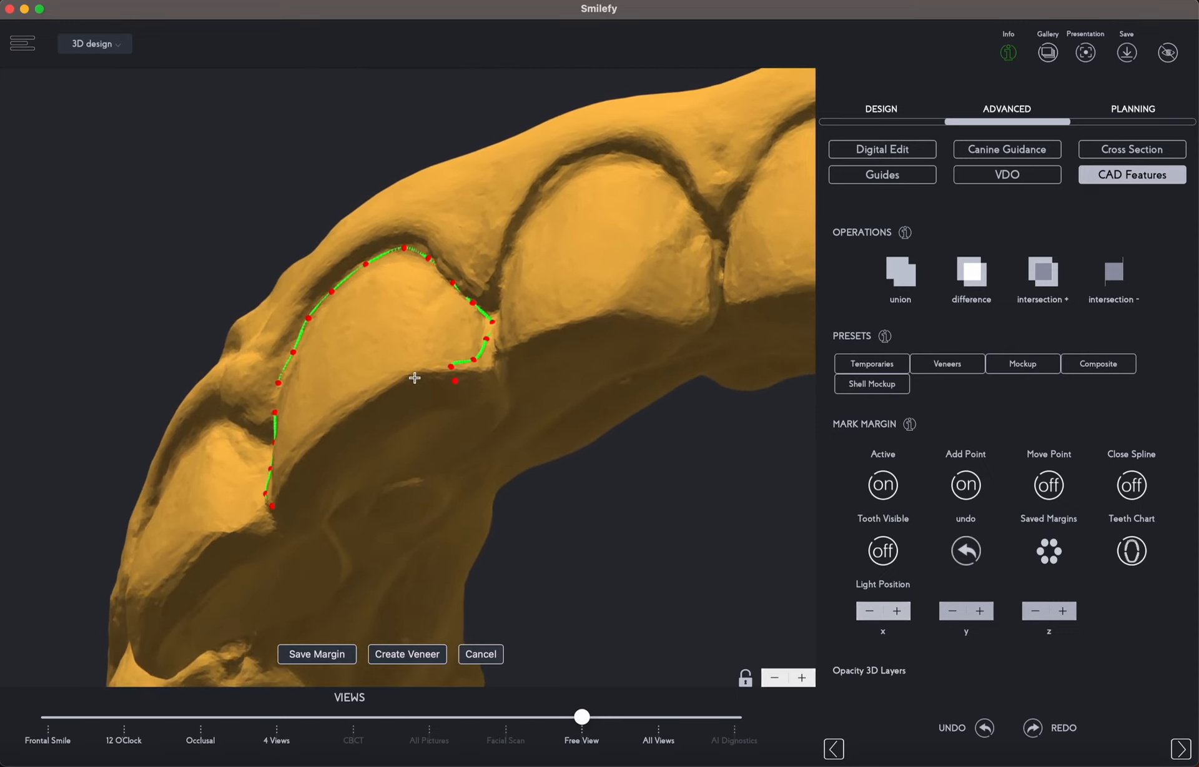
left_click(361, 401)
left_click(332, 433)
left_click(292, 477)
left_click(1131, 485)
Show the design tooth again and reduce the design opacity to about one third
left_click(883, 550)
scroll(1007, 499, "down", 5)
left_click_drag(1082, 484, 982, 484)
left_click_drag(723, 568, 575, 465)
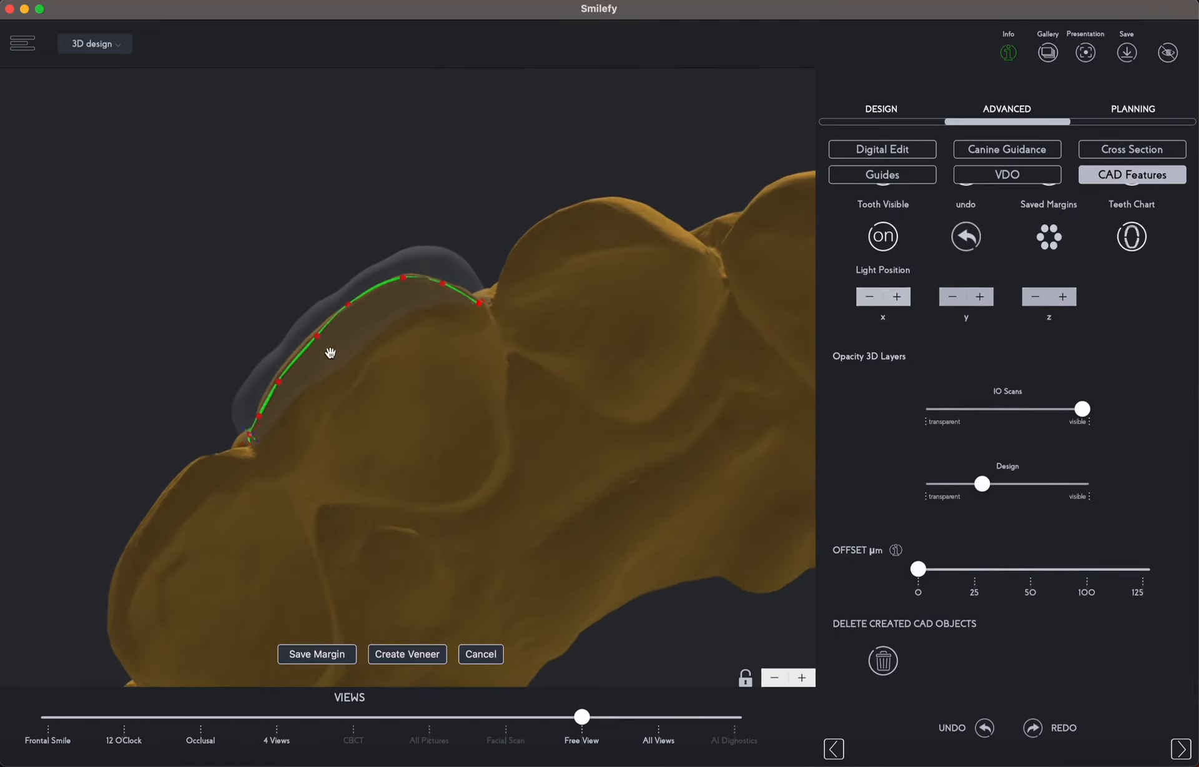
Move the margin points along the incisal edge further palatally and fine-tune a proximal margin point
left_click_drag(261, 415, 299, 392)
left_click_drag(317, 336, 340, 366)
left_click_drag(348, 305, 377, 337)
left_click_drag(404, 278, 463, 321)
left_click_drag(501, 209, 426, 289)
left_click_drag(407, 377, 407, 379)
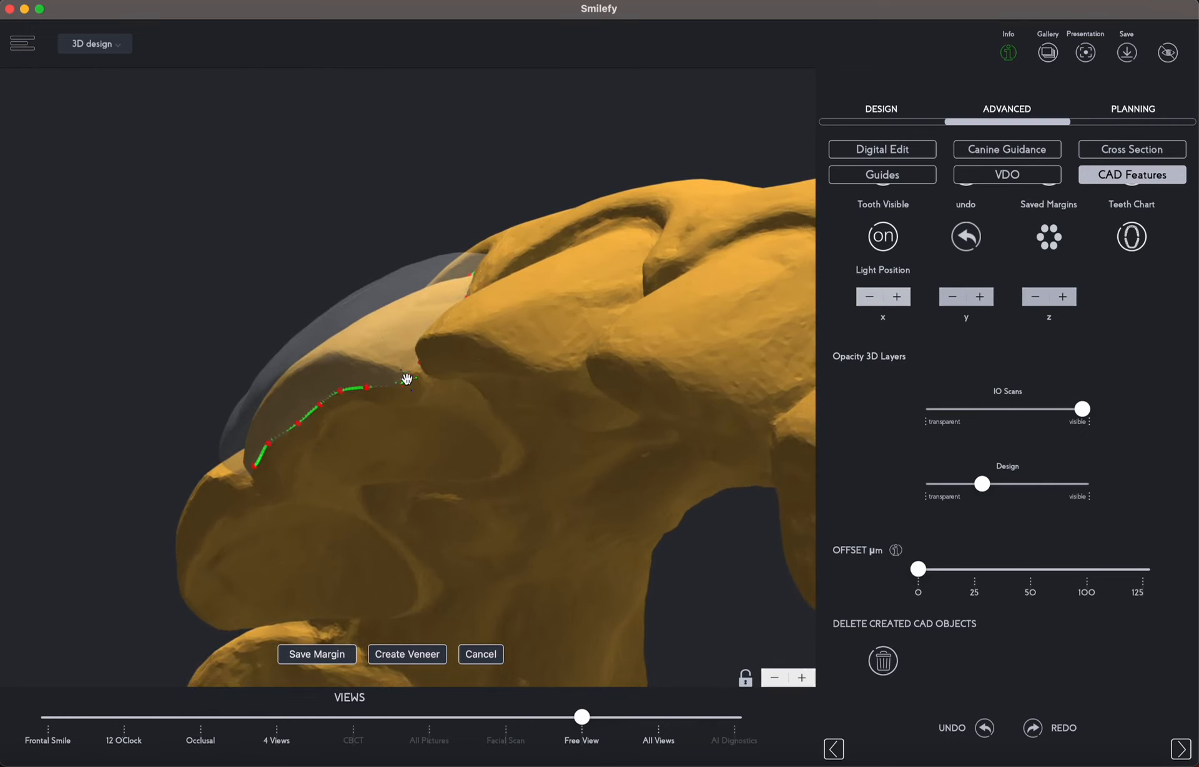
left_click_drag(207, 261, 383, 348)
mouse_move(369, 440)
left_mouse_down()
mouse_move(377, 454)
mouse_move(348, 439)
left_mouse_up()
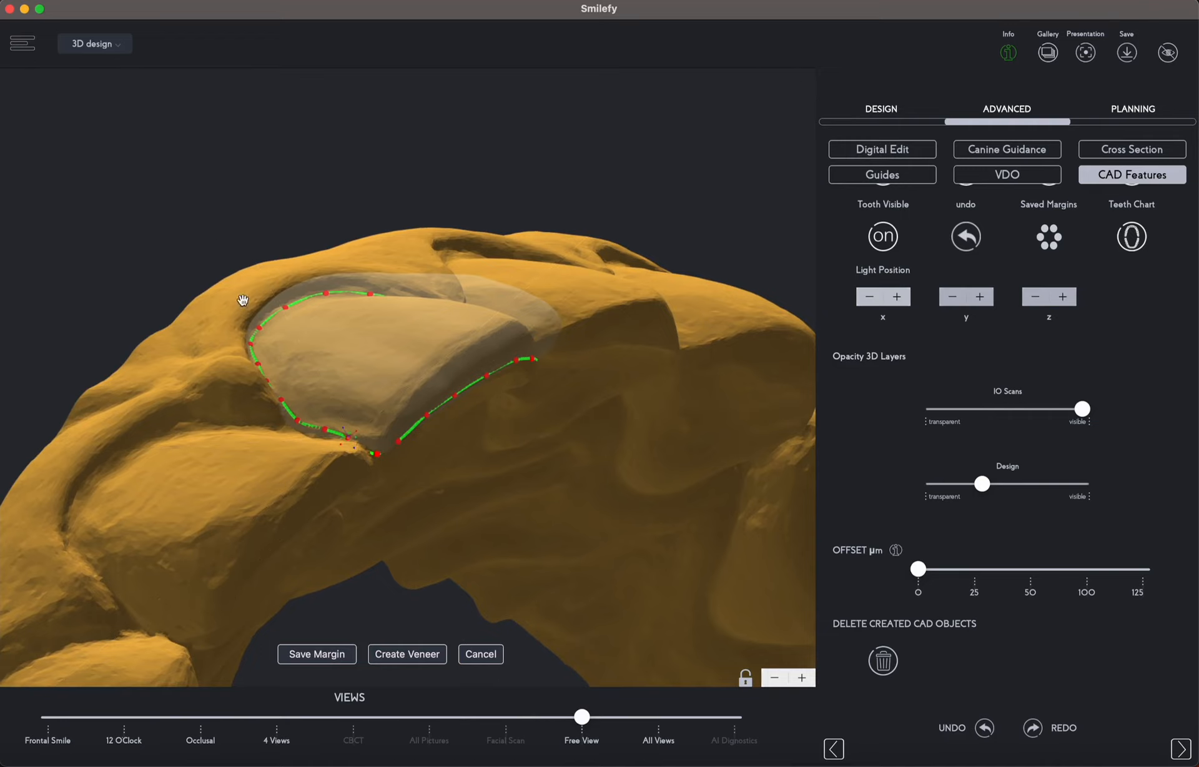
Save the margin of the upper left central incisor and create its veneer
left_click_drag(217, 240, 219, 200)
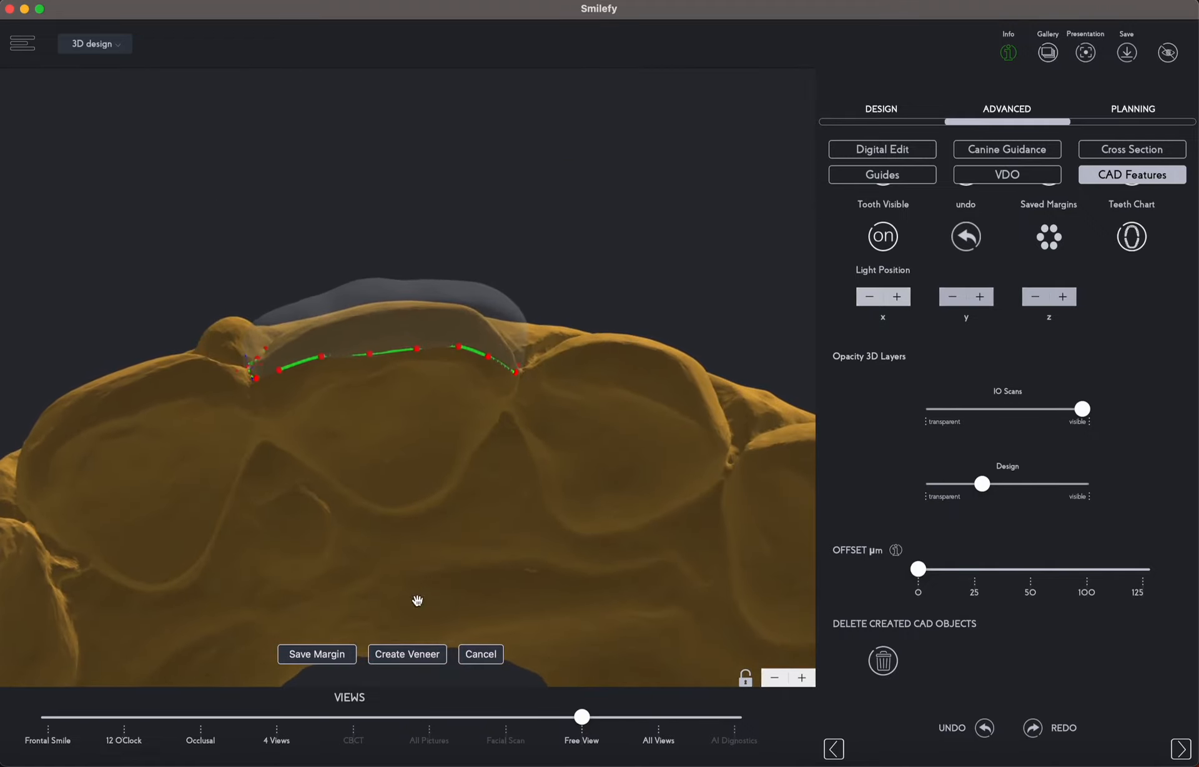
left_click(319, 656)
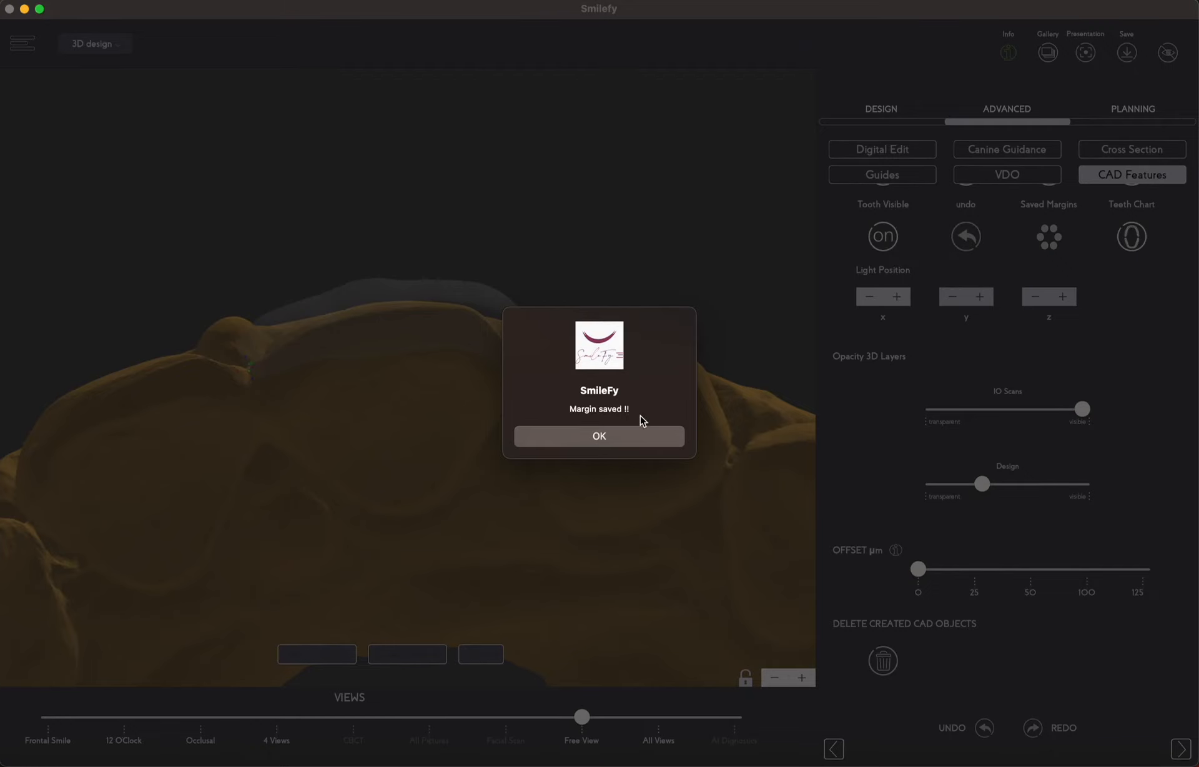
left_click(632, 439)
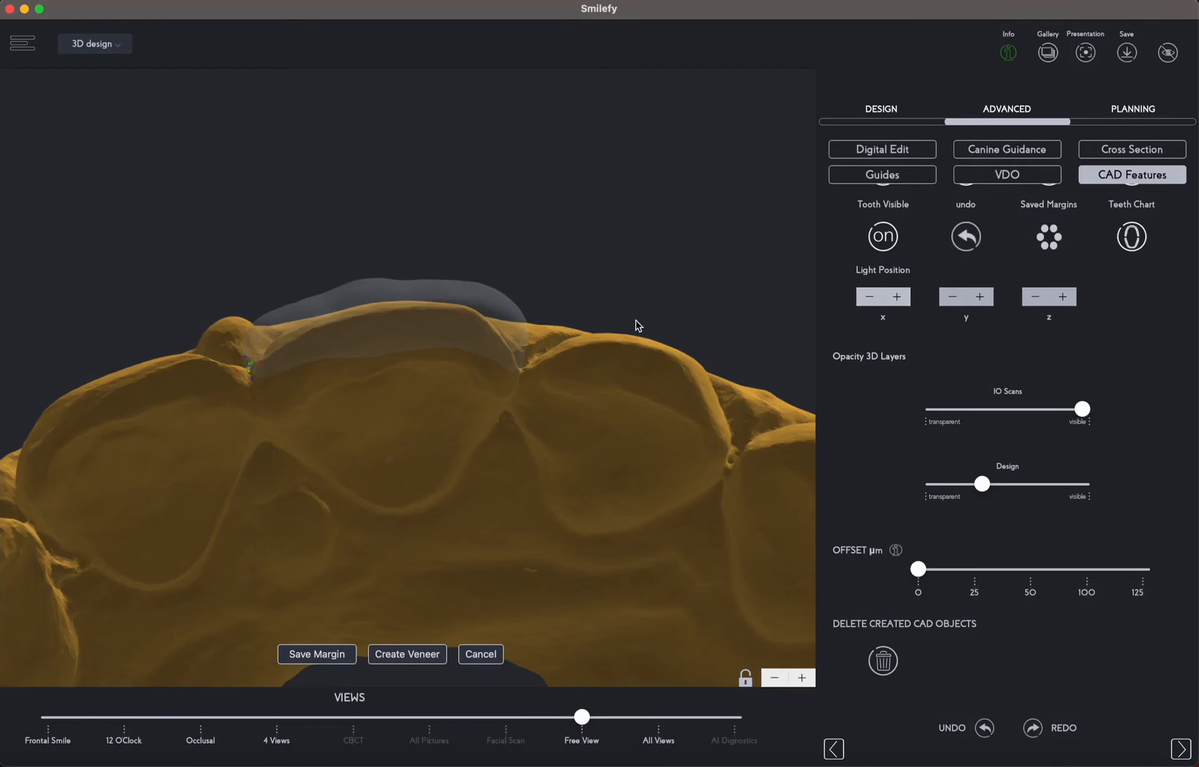
left_click(418, 655)
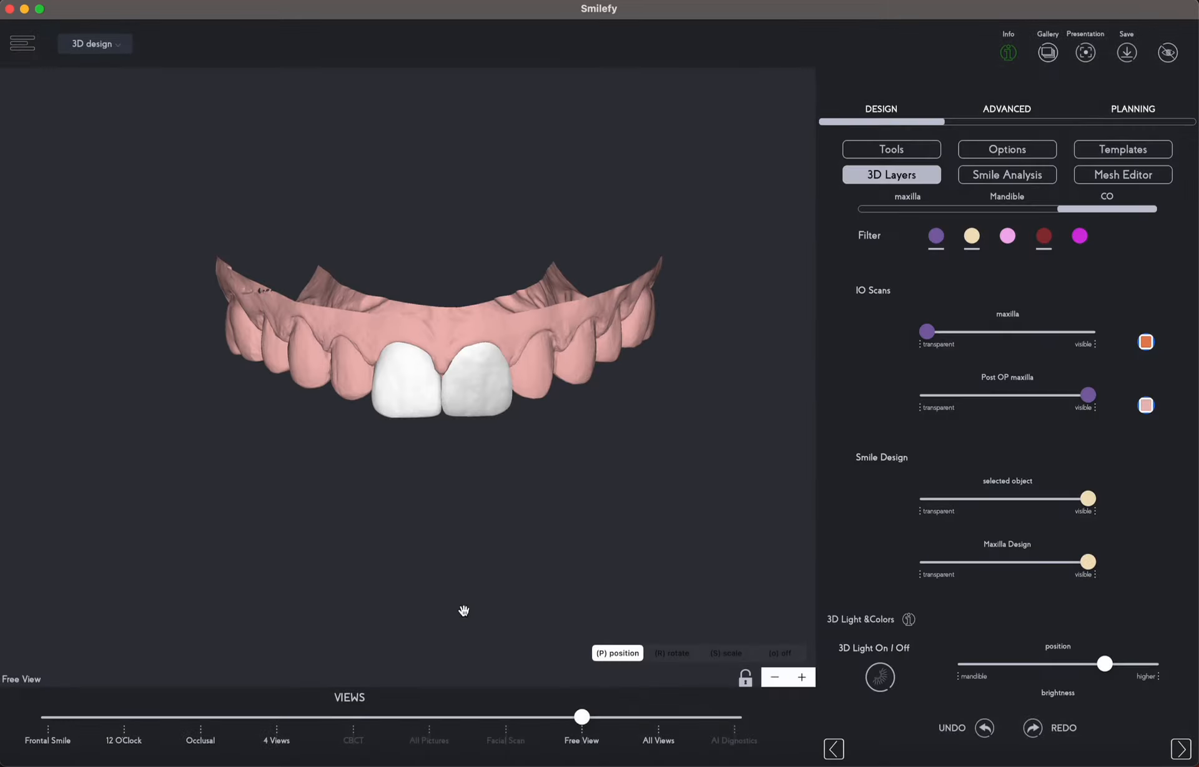
Make the post-op maxilla scan fully transparent and examine the veneer's inner and outer surfaces
left_click_drag(648, 470, 537, 494)
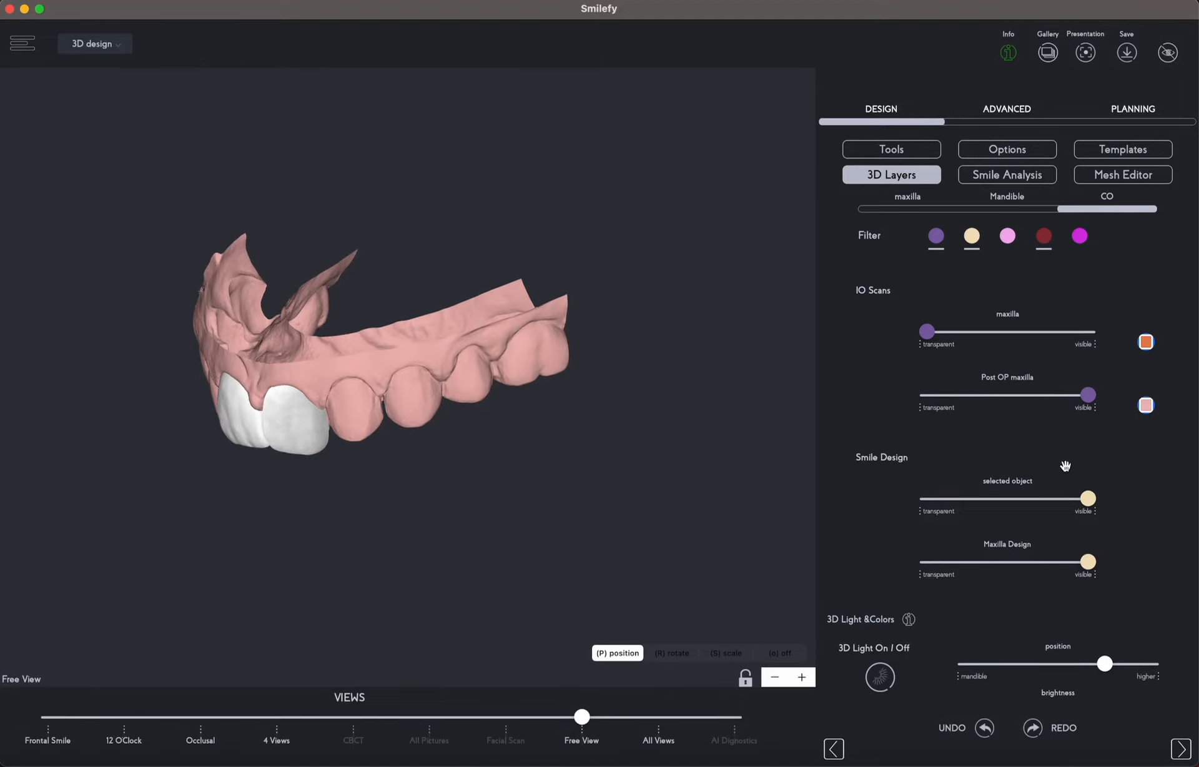
left_click_drag(1087, 395, 832, 419)
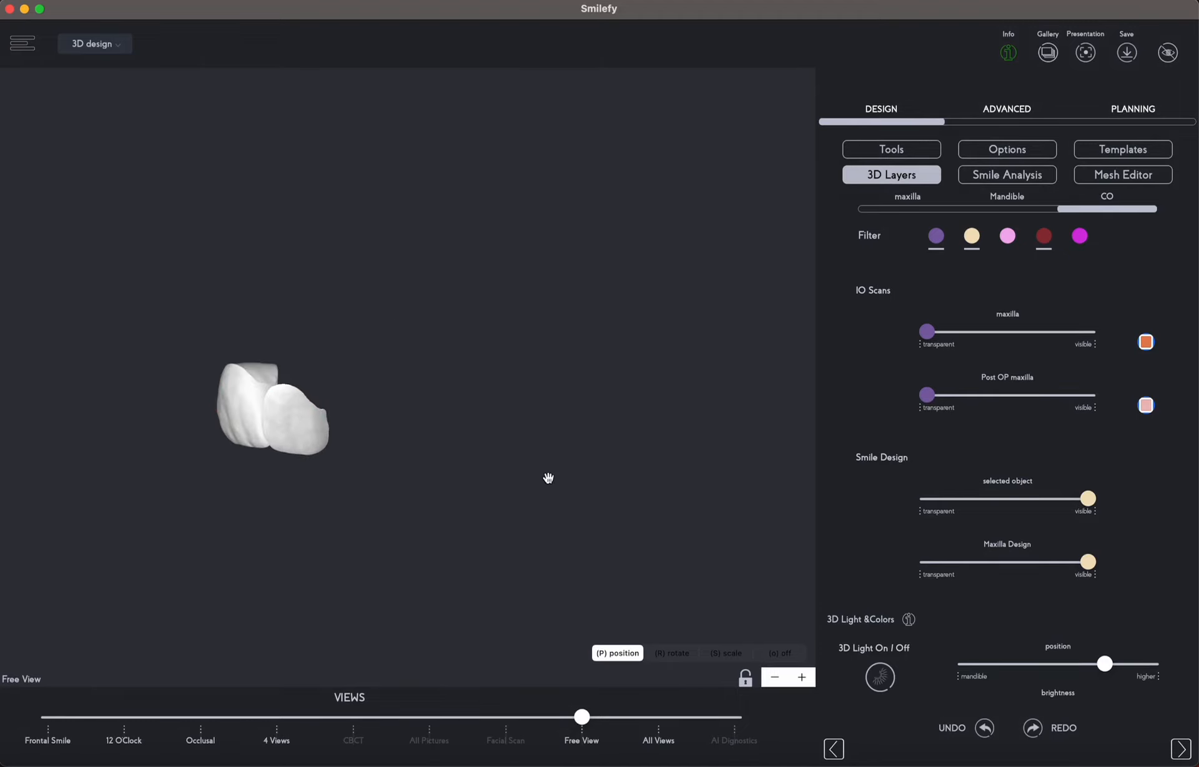
left_click_drag(549, 478, 249, 473)
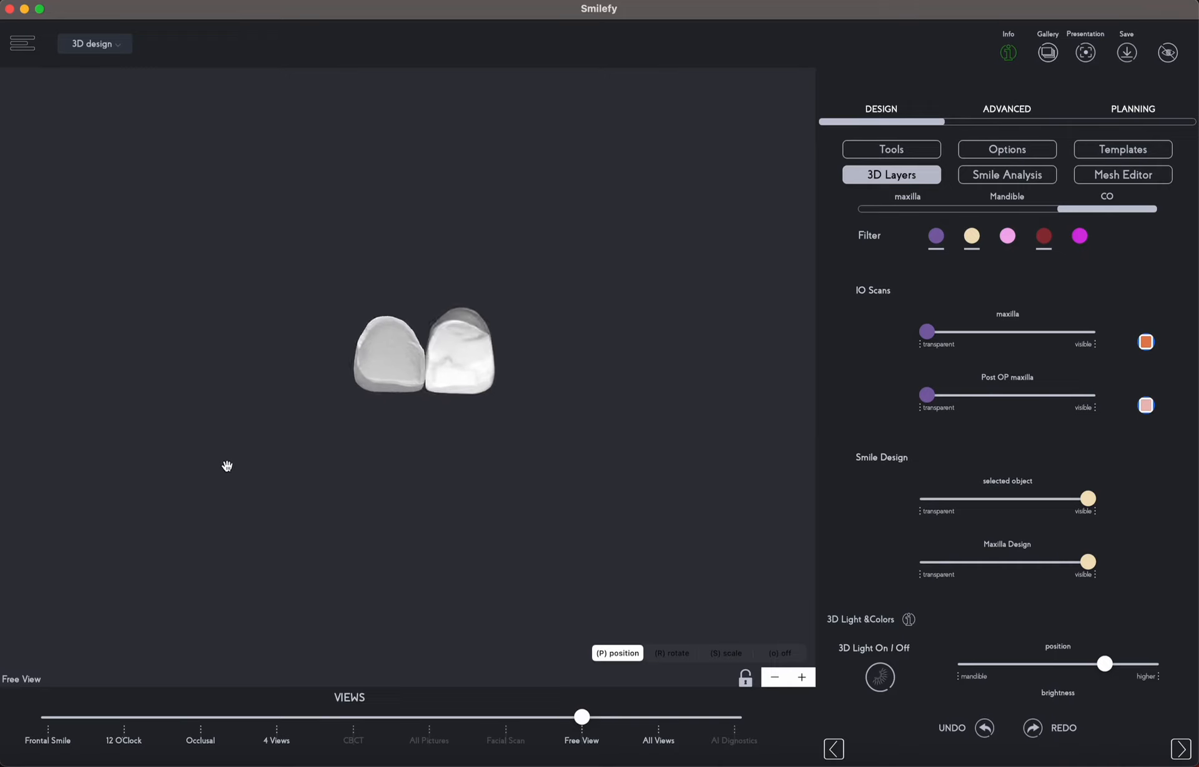
scroll(238, 472, "up", 5)
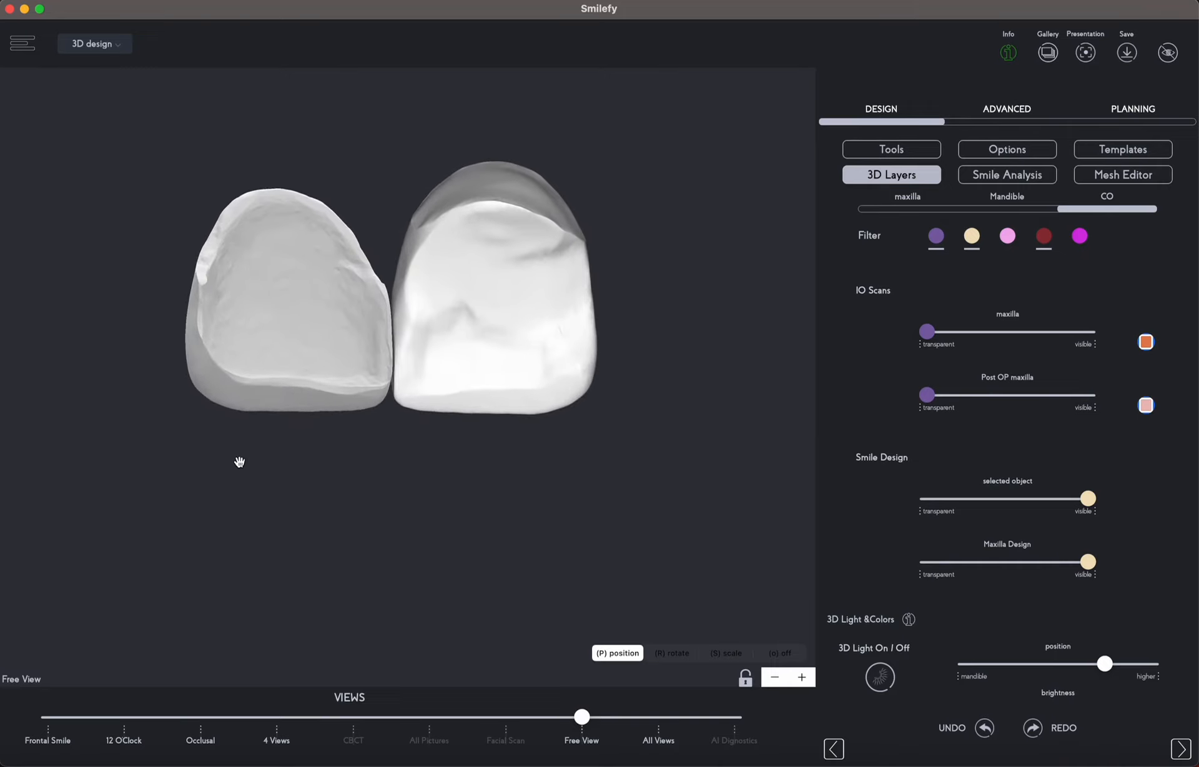
scroll(238, 462, "up", 3)
left_click_drag(192, 529, 567, 528)
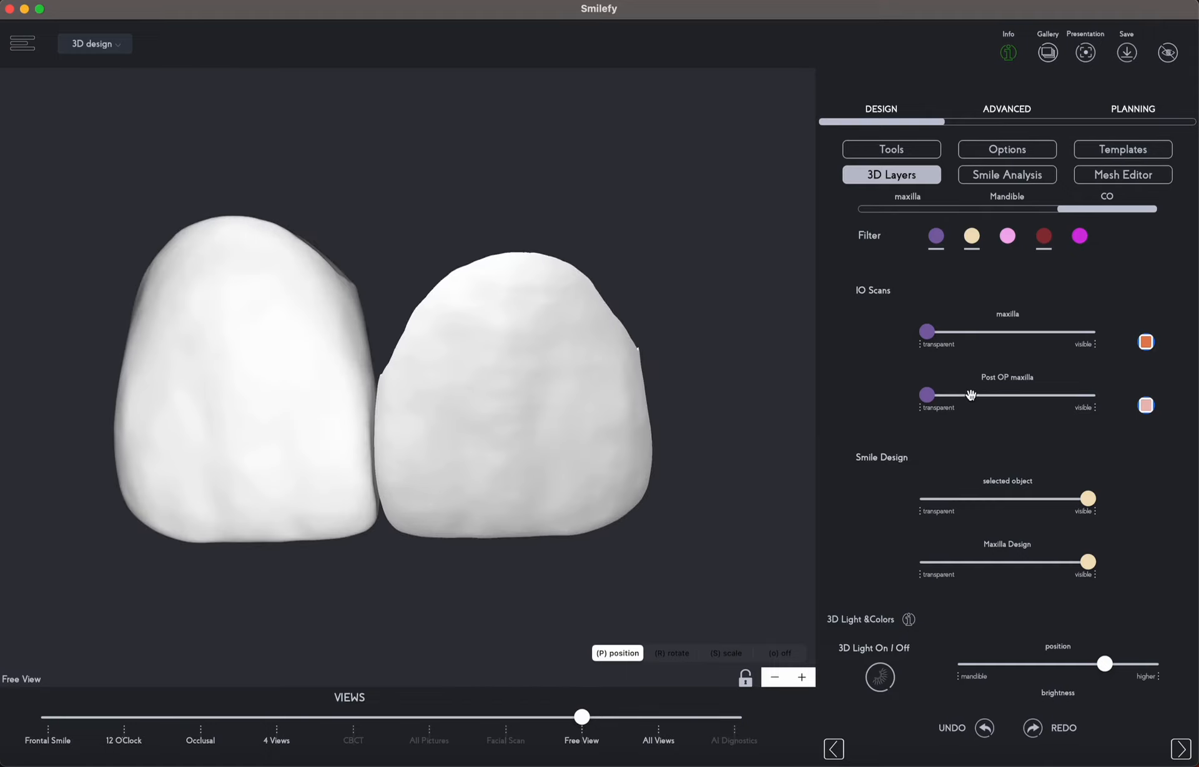
Make the post-op maxilla scan fully visible and examine how the veneer sits on the tooth
left_click_drag(972, 396, 1120, 399)
scroll(687, 554, "down", 5)
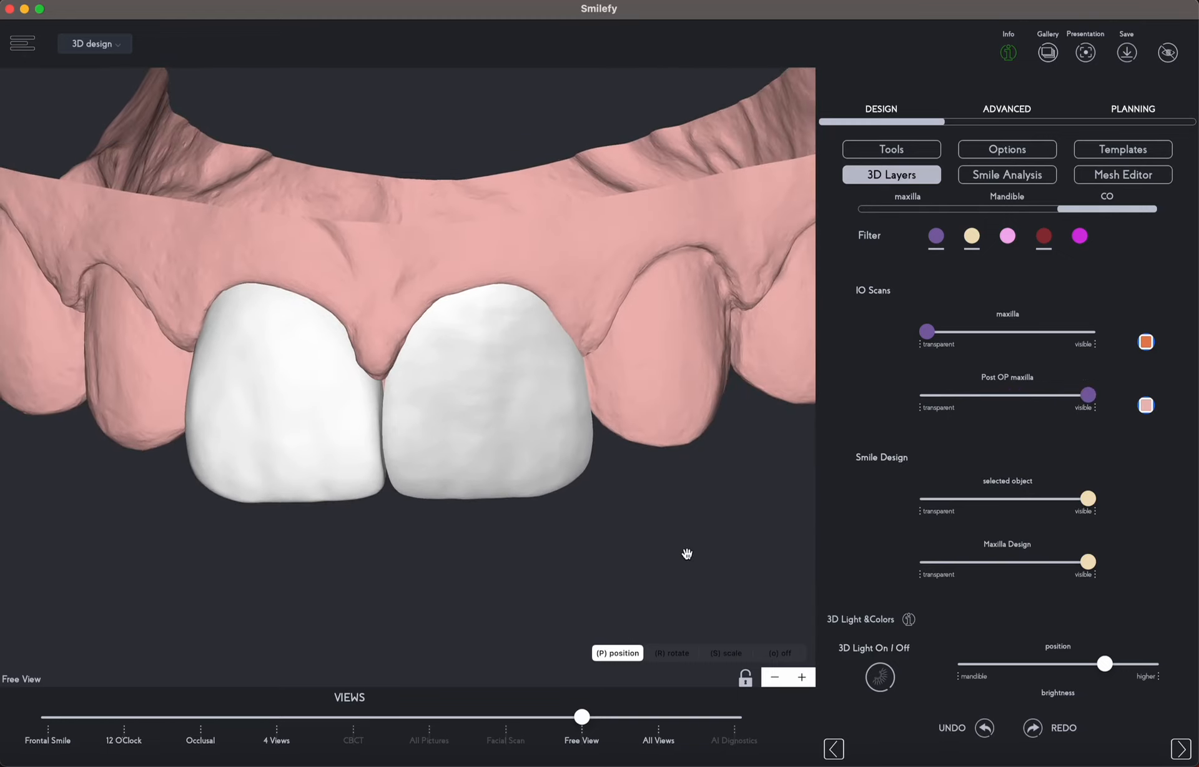
left_click_drag(635, 572, 554, 394)
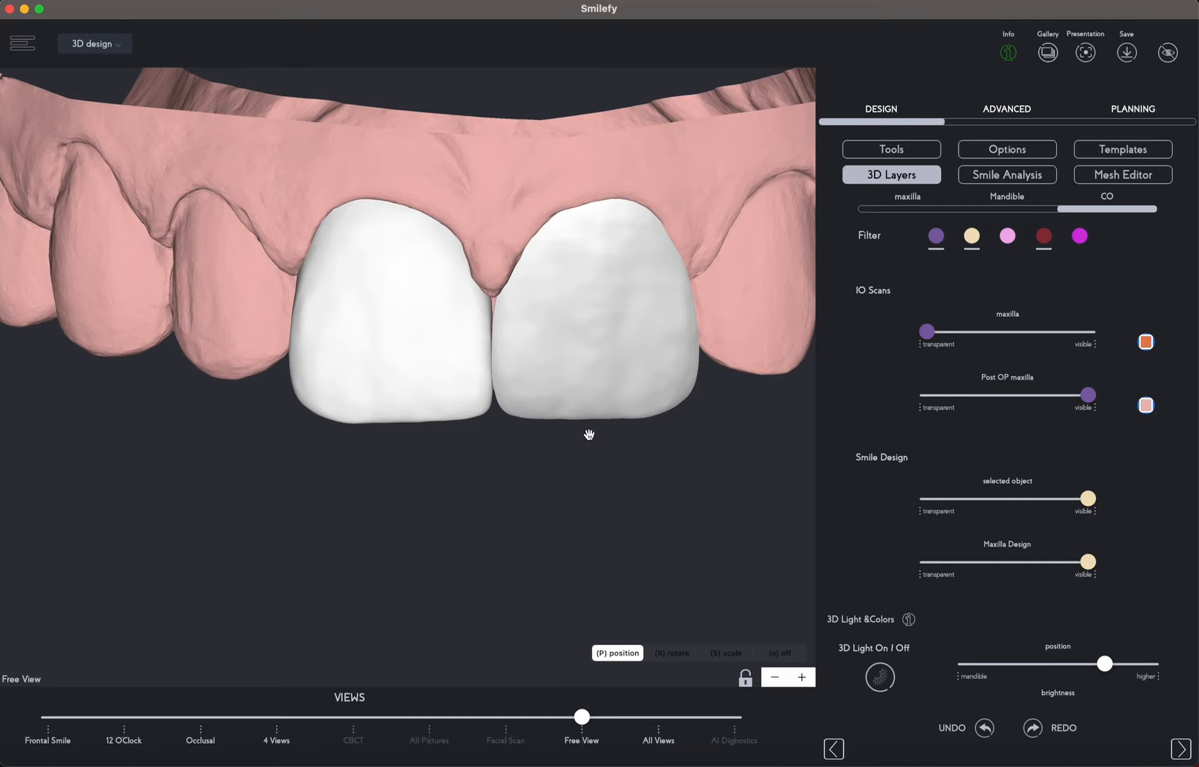